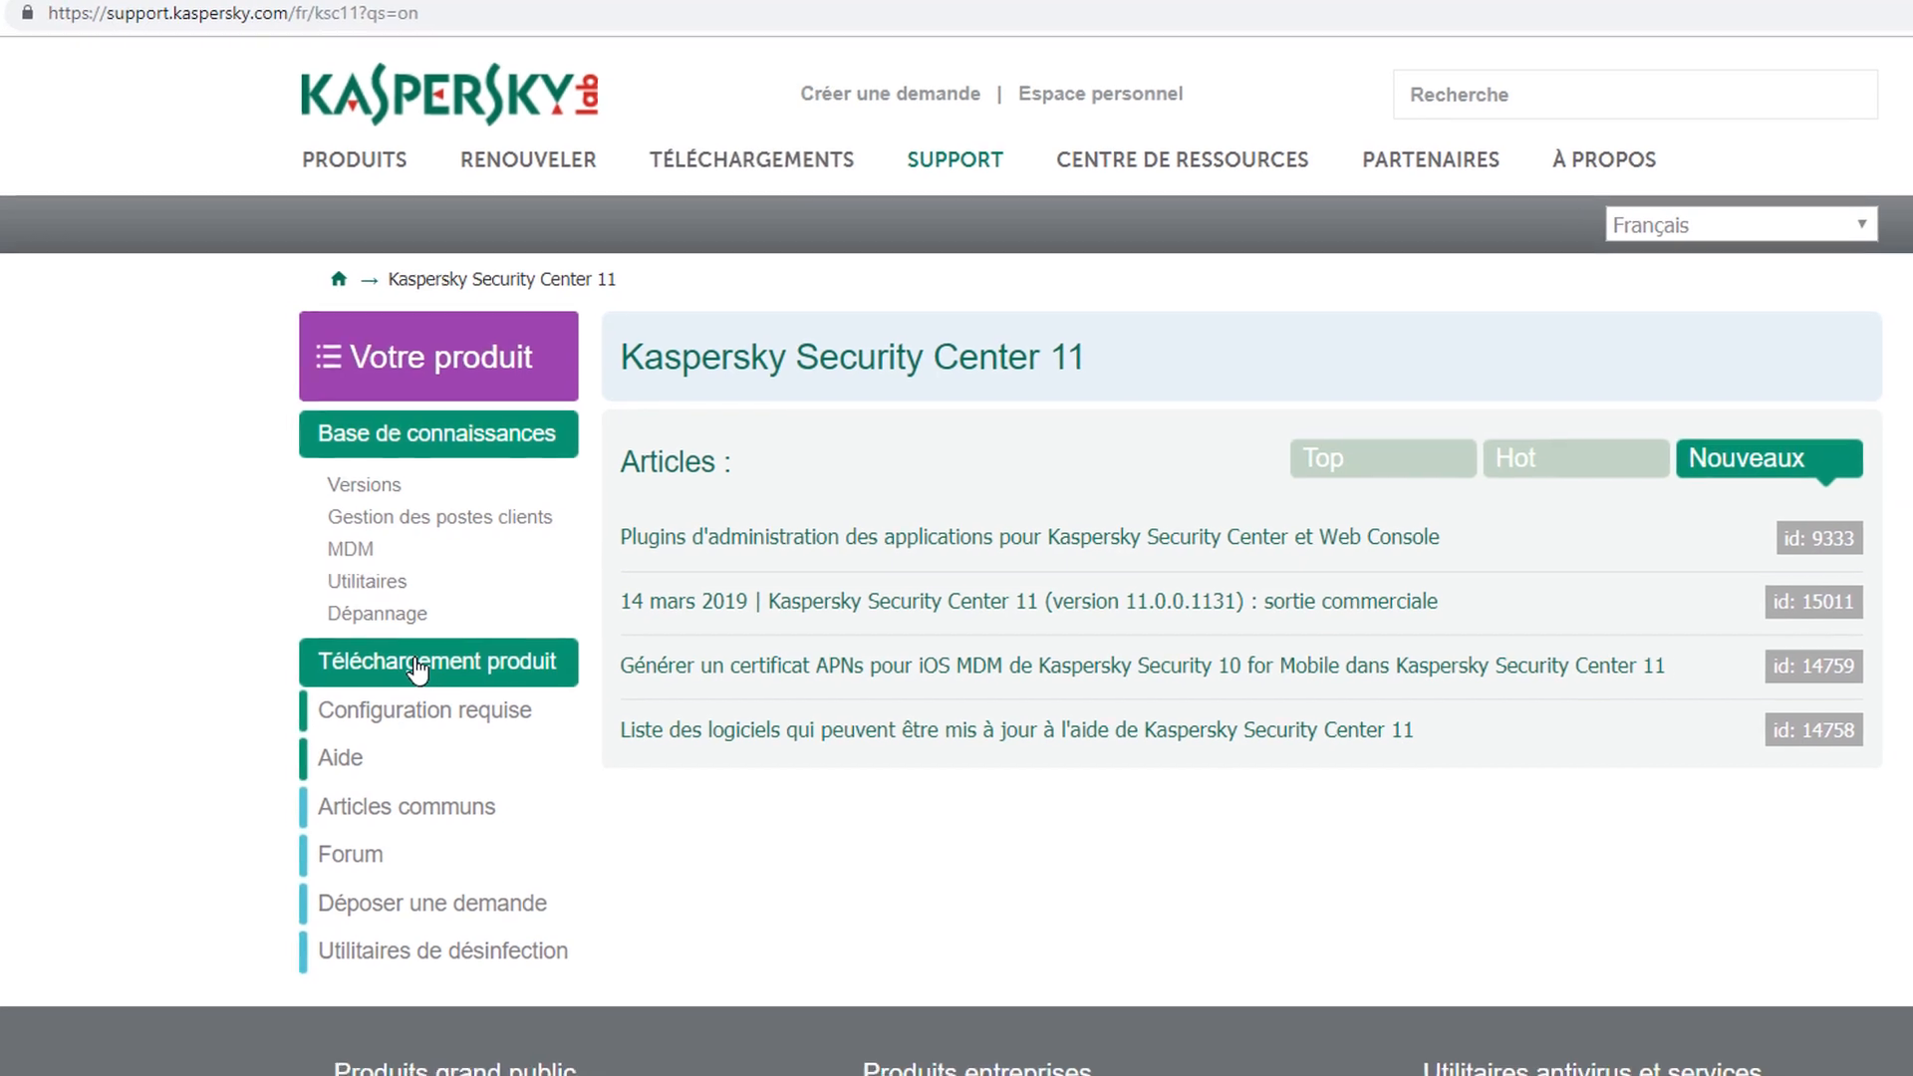
Launch the downloaded ksc_11_11.0.0.1131_full_fr.exe and choose to extract the installation packages.
{"action": "scroll", "coordinate": [213, 772], "scroll_direction": "down", "scroll_amount": 4}
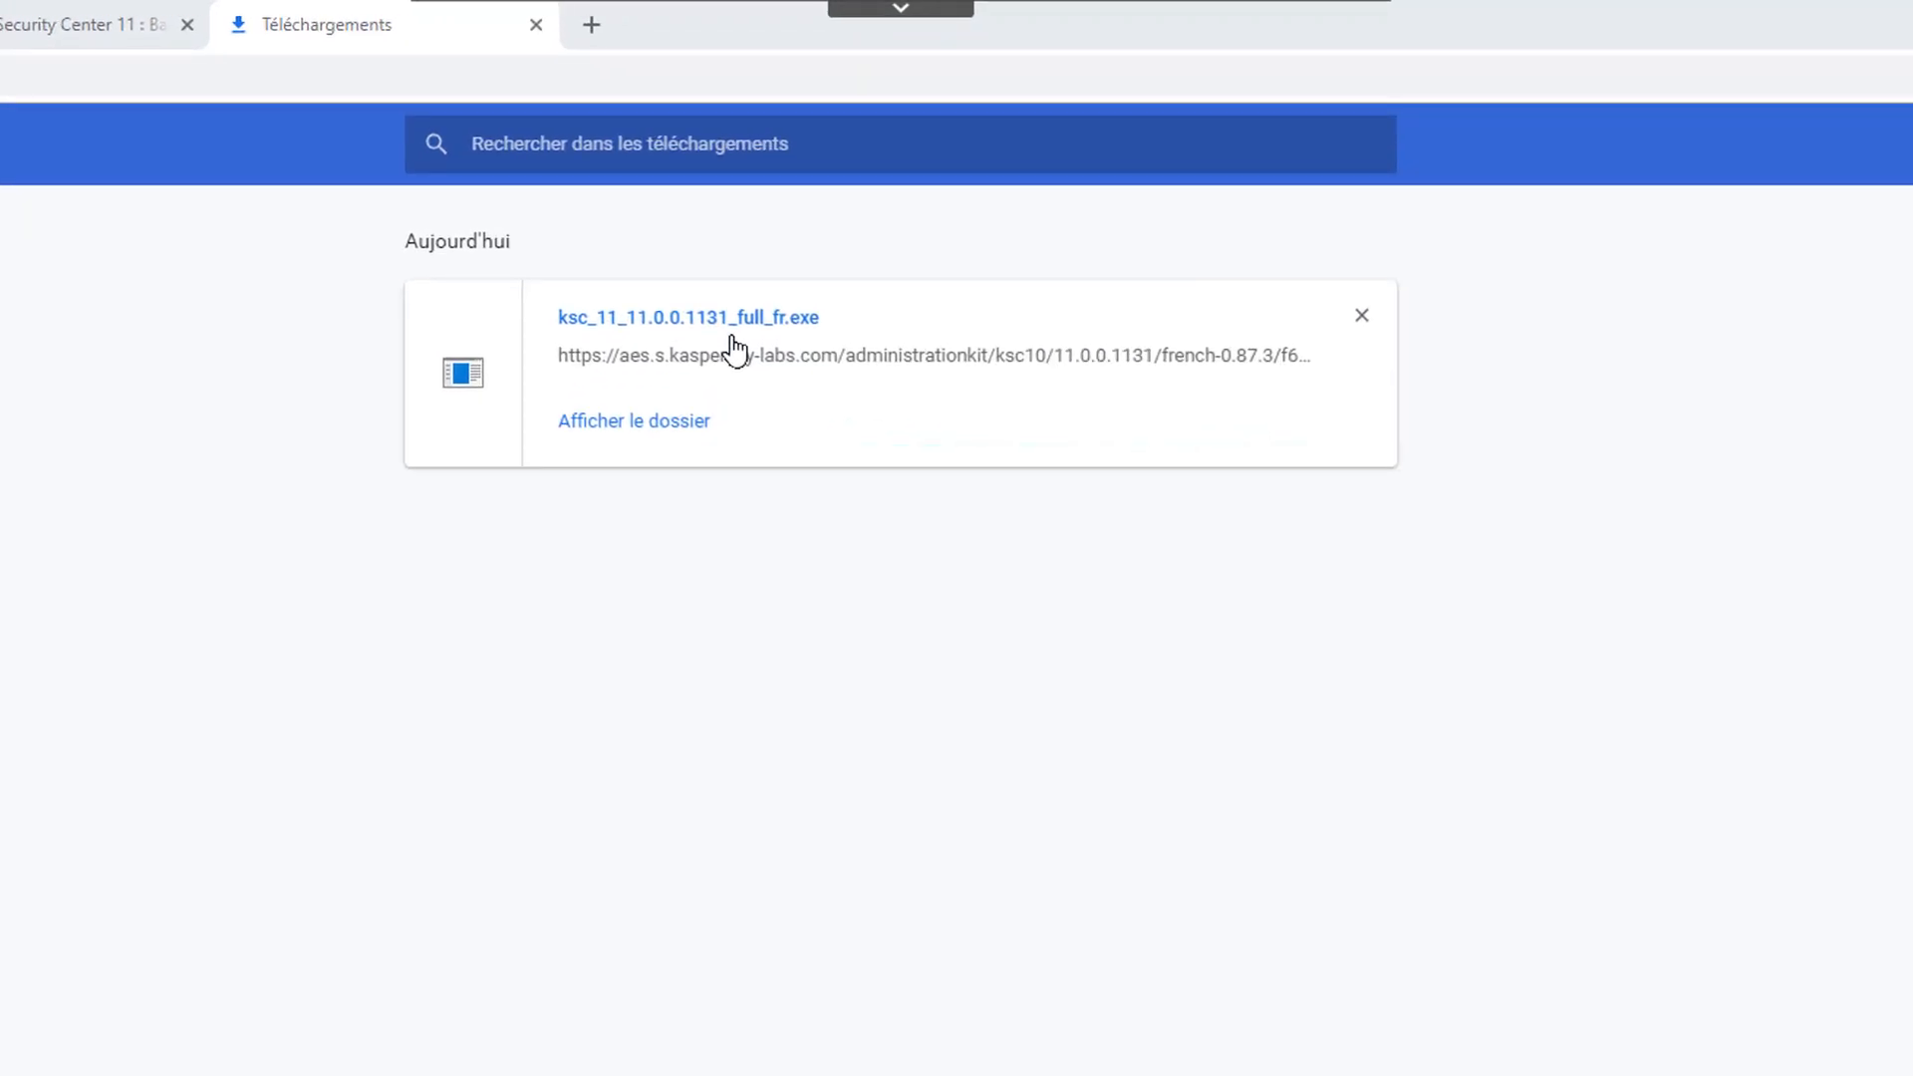
{"action": "left_click", "coordinate": [733, 337]}
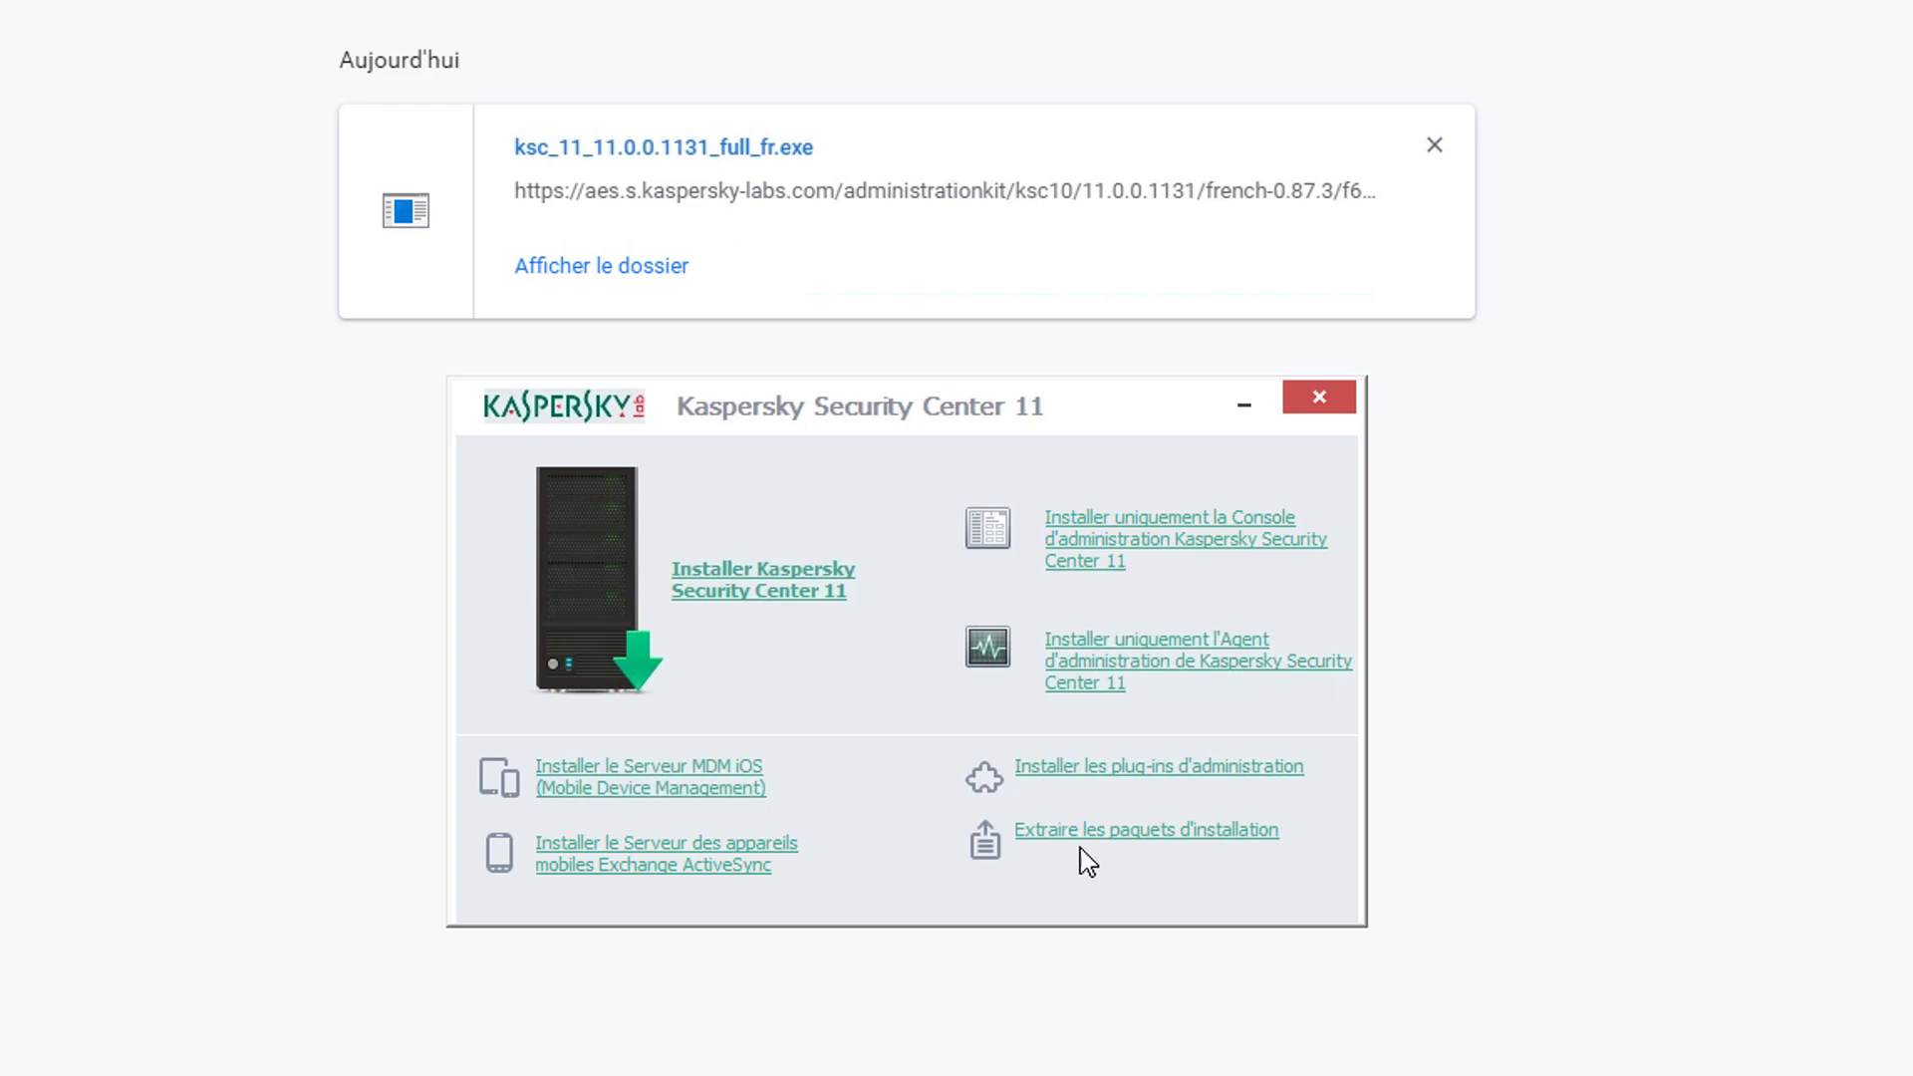
{"action": "left_click", "coordinate": [1179, 833]}
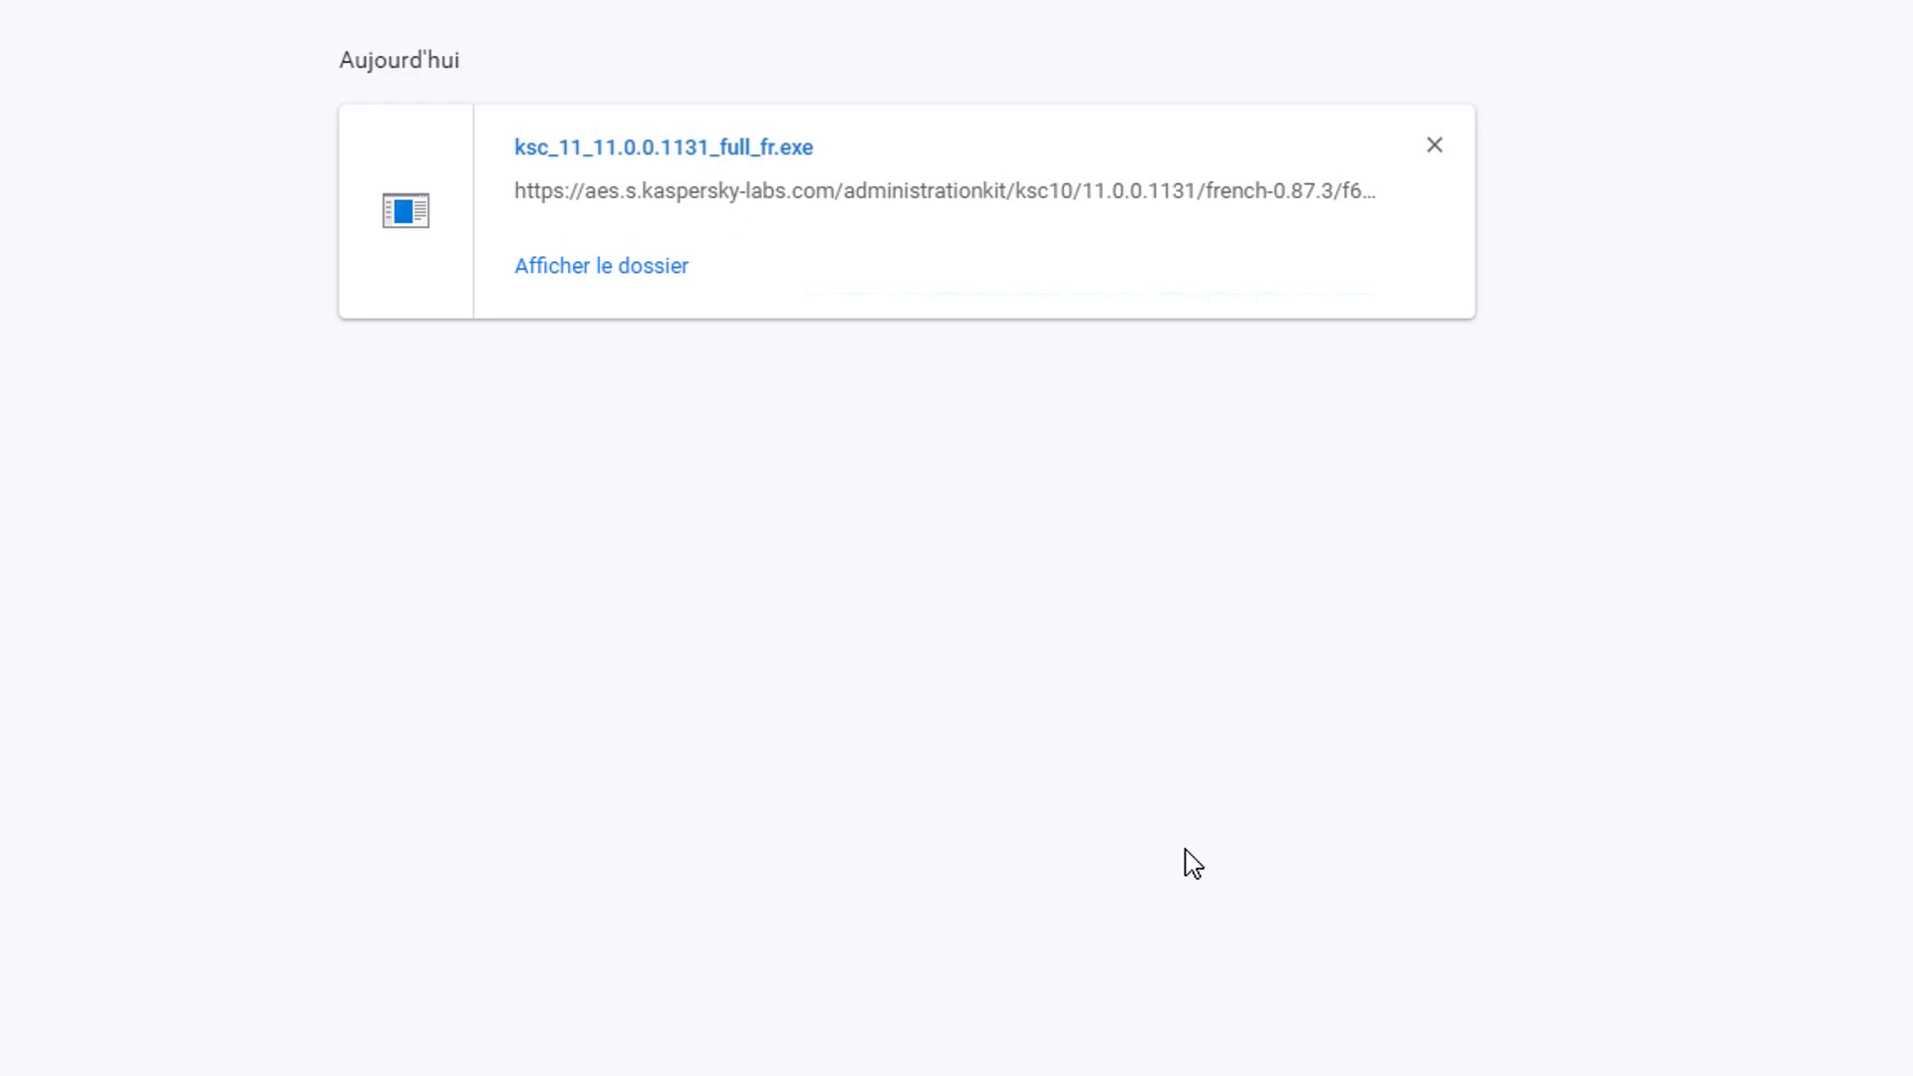
Select all seven Kaspersky packages for extraction, from the administration server to the Exchange ActiveSync mobile device server, and continue to the destination page.
{"action": "left_click", "coordinate": [473, 520]}
{"action": "left_click", "coordinate": [474, 548]}
{"action": "left_click", "coordinate": [473, 577]}
{"action": "left_click", "coordinate": [473, 605]}
{"action": "left_click", "coordinate": [473, 634]}
{"action": "left_click", "coordinate": [474, 662]}
{"action": "left_click", "coordinate": [473, 690]}
{"action": "left_click", "coordinate": [1266, 947]}
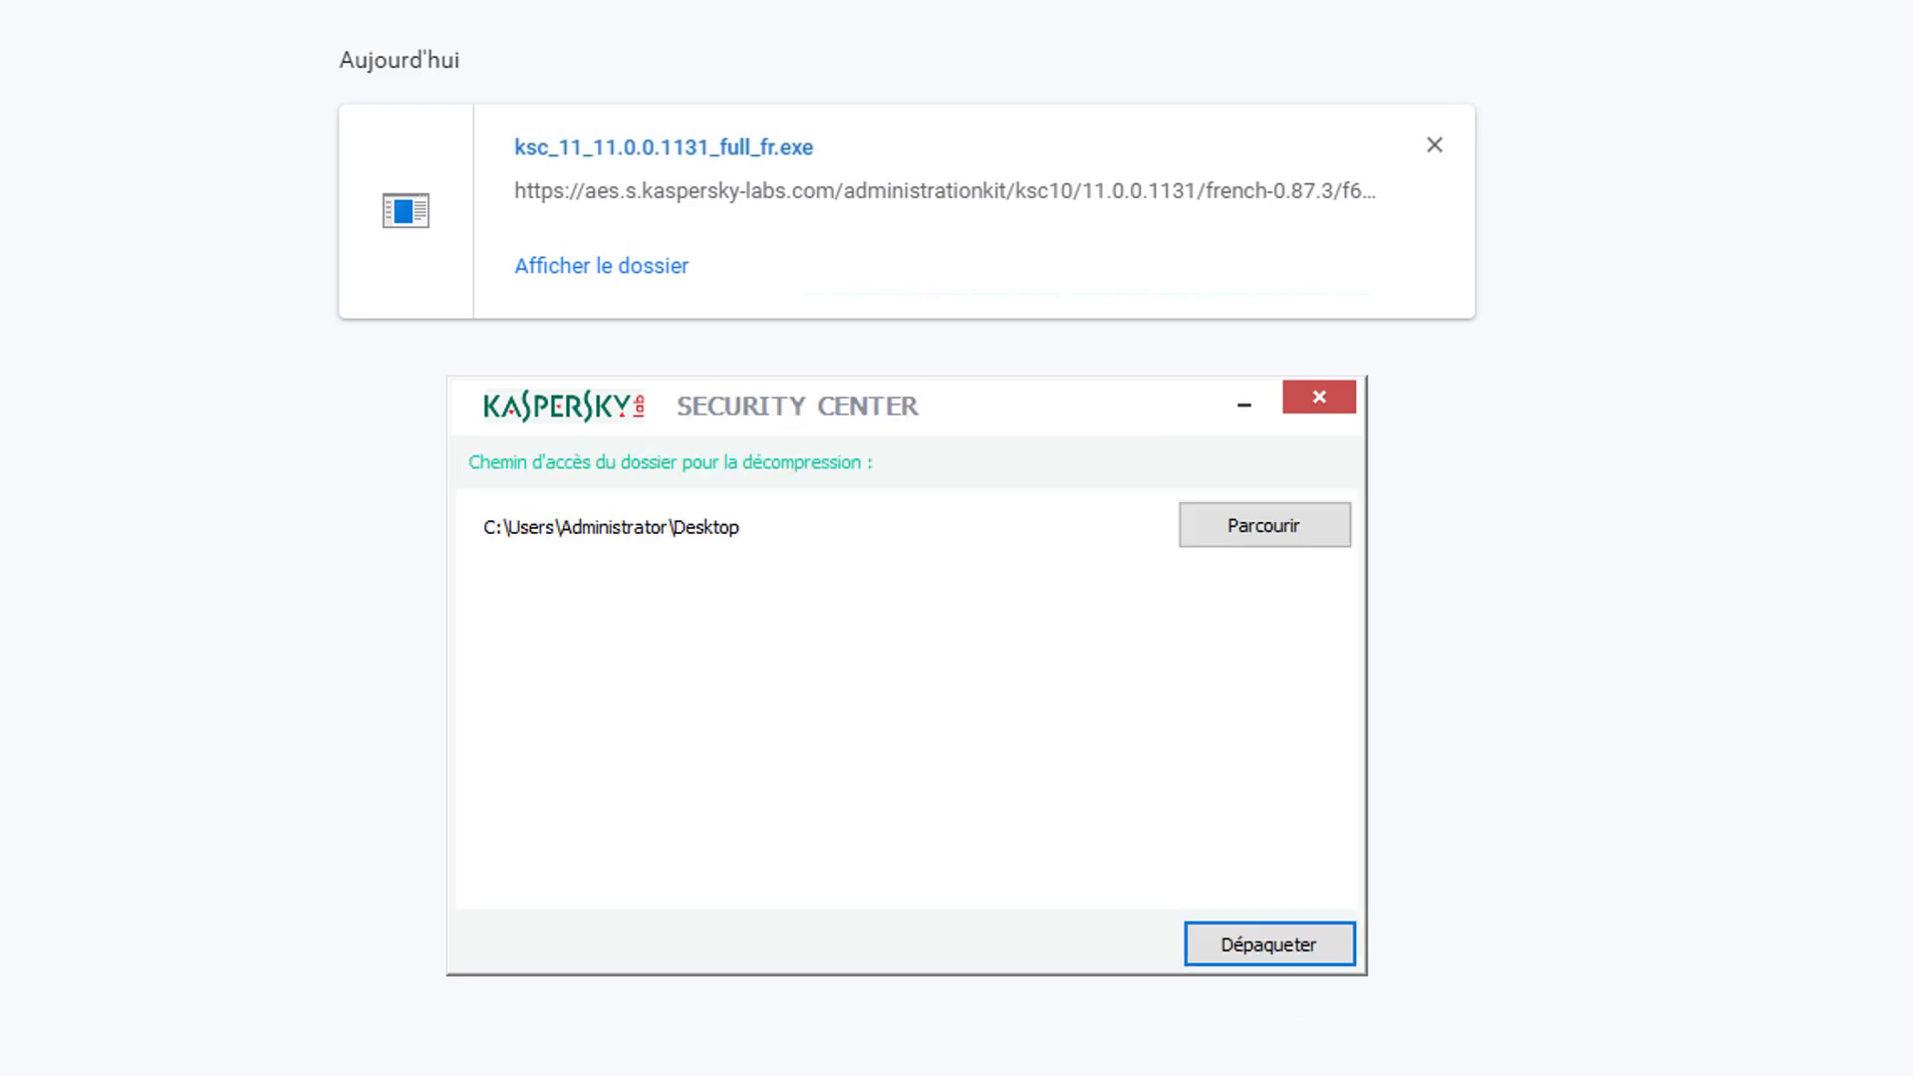
Create a folder named KSC11 on the desktop and set it as the extraction destination.
{"action": "left_click", "coordinate": [1252, 528]}
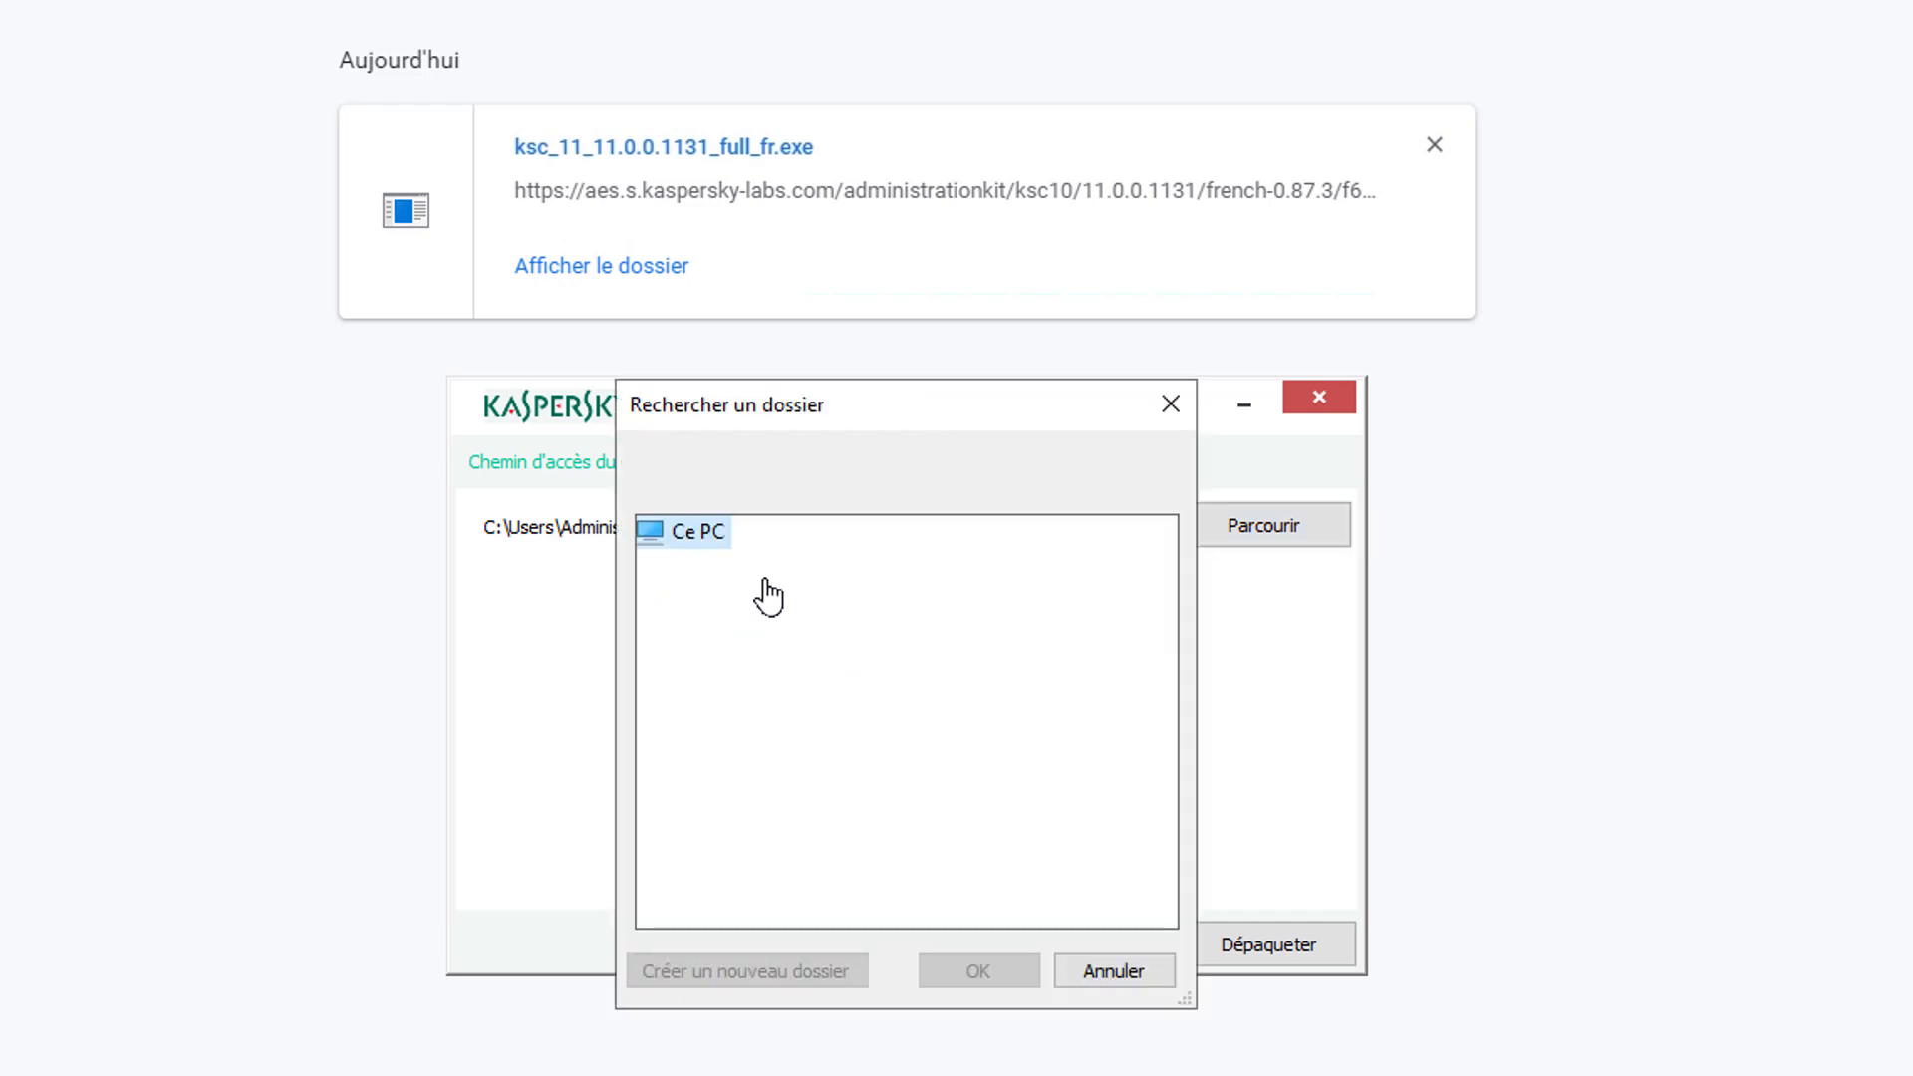
{"action": "left_click", "coordinate": [727, 568]}
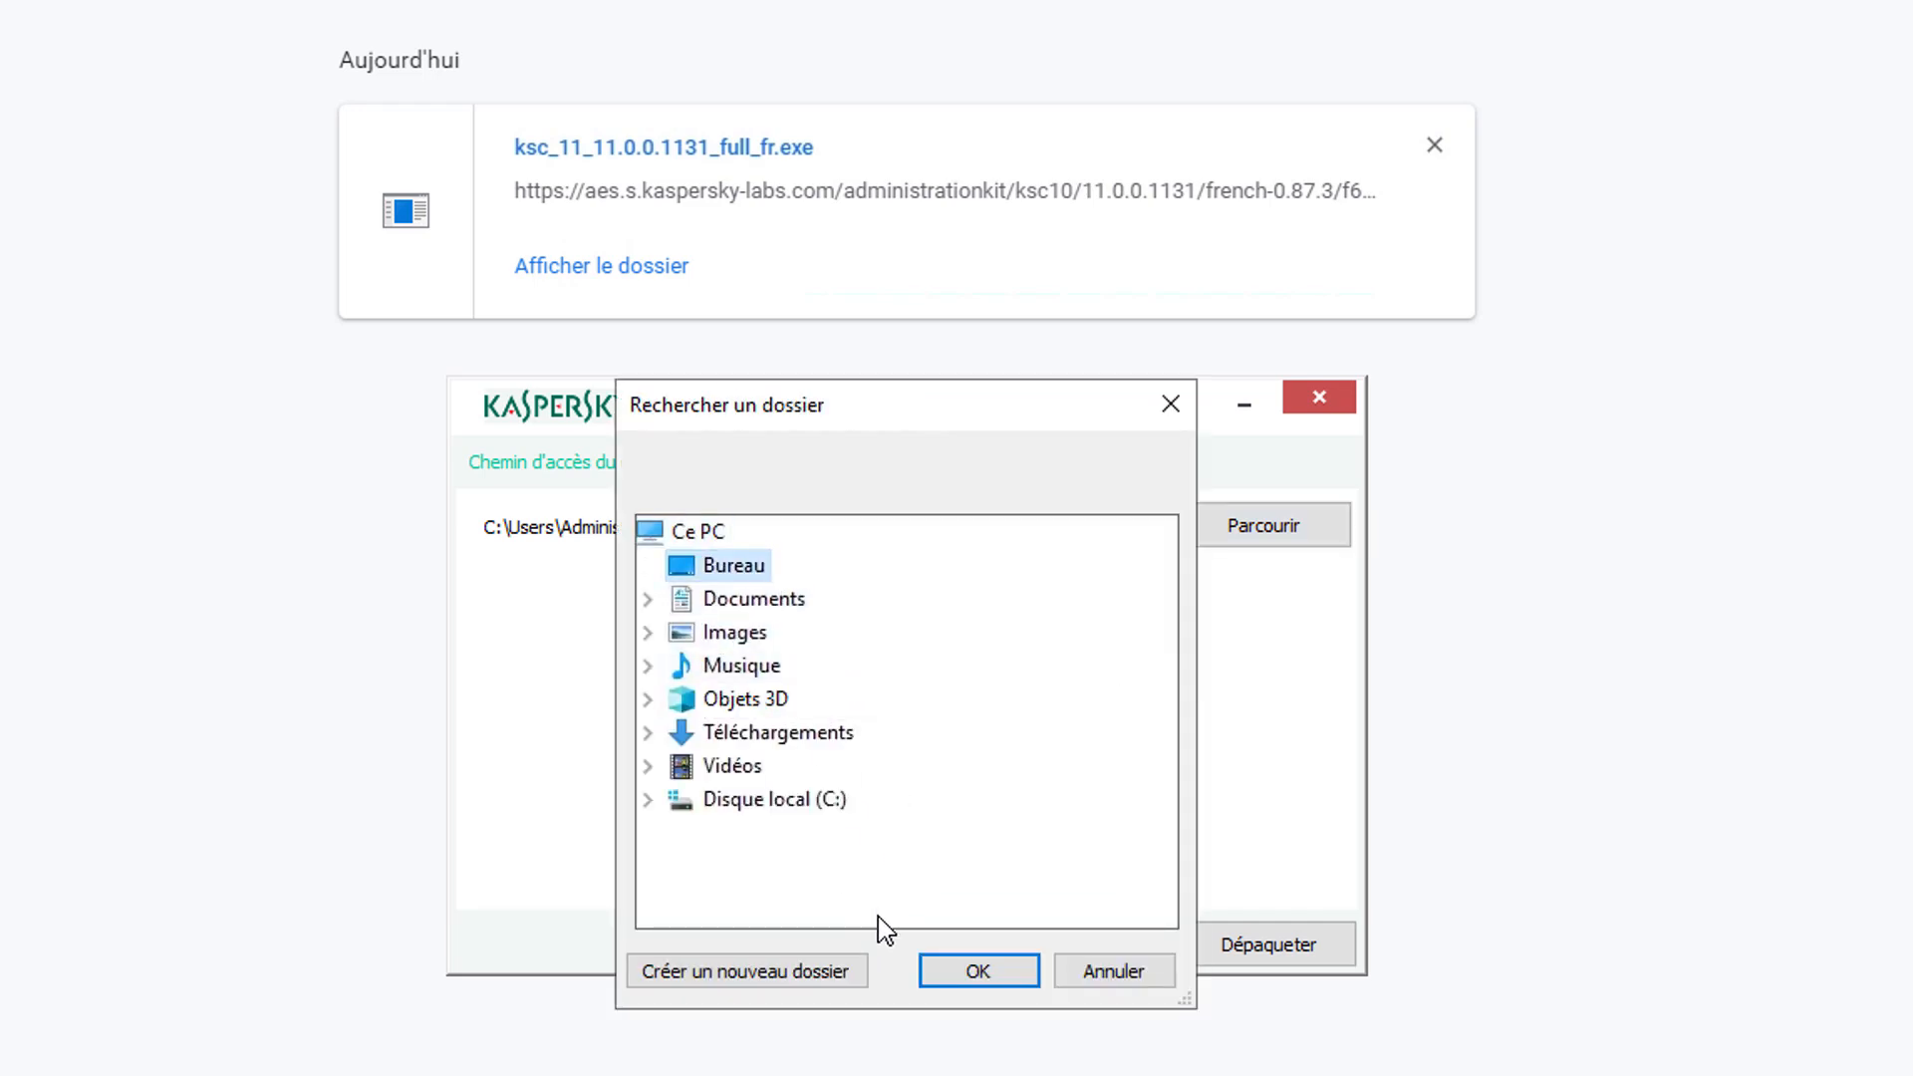
{"action": "left_click", "coordinate": [802, 972]}
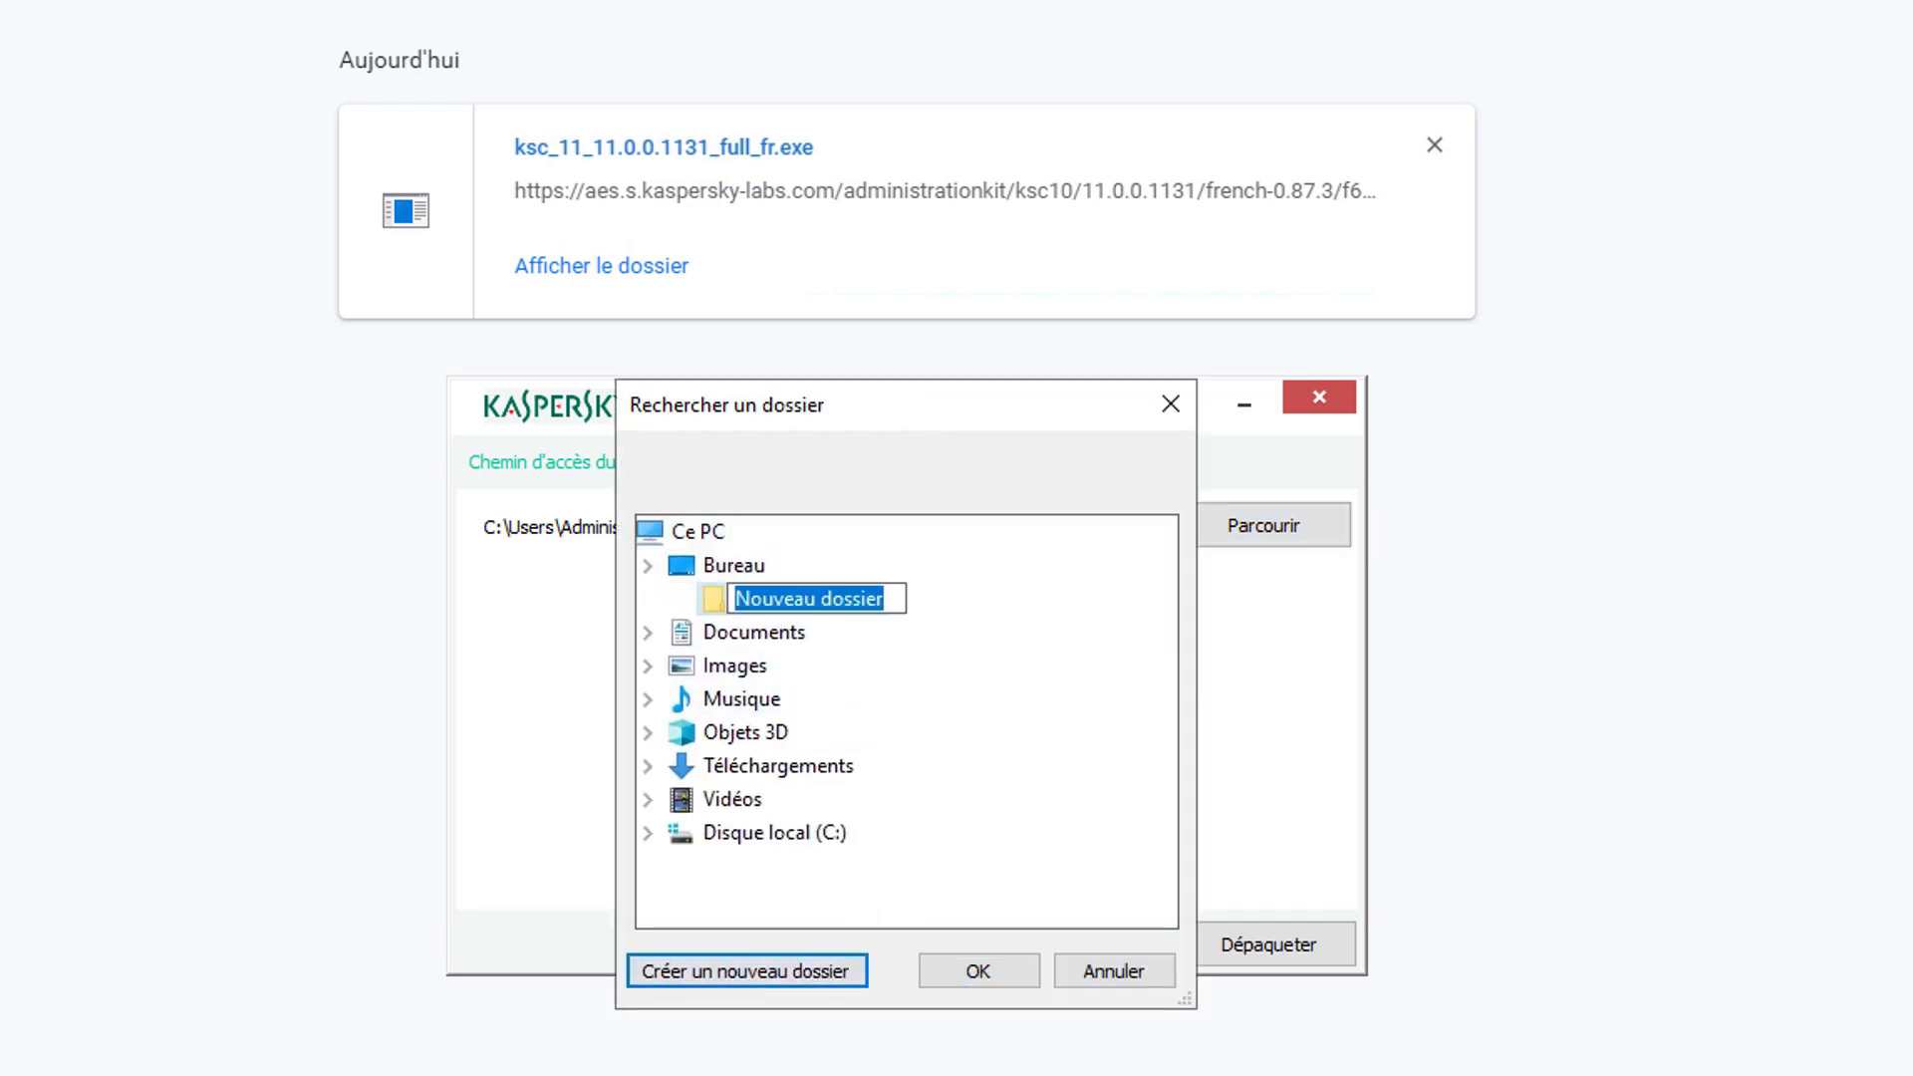
{"action": "type", "text": "KSC11"}
{"action": "key", "text": "Escape"}
{"action": "left_click", "coordinate": [996, 983]}
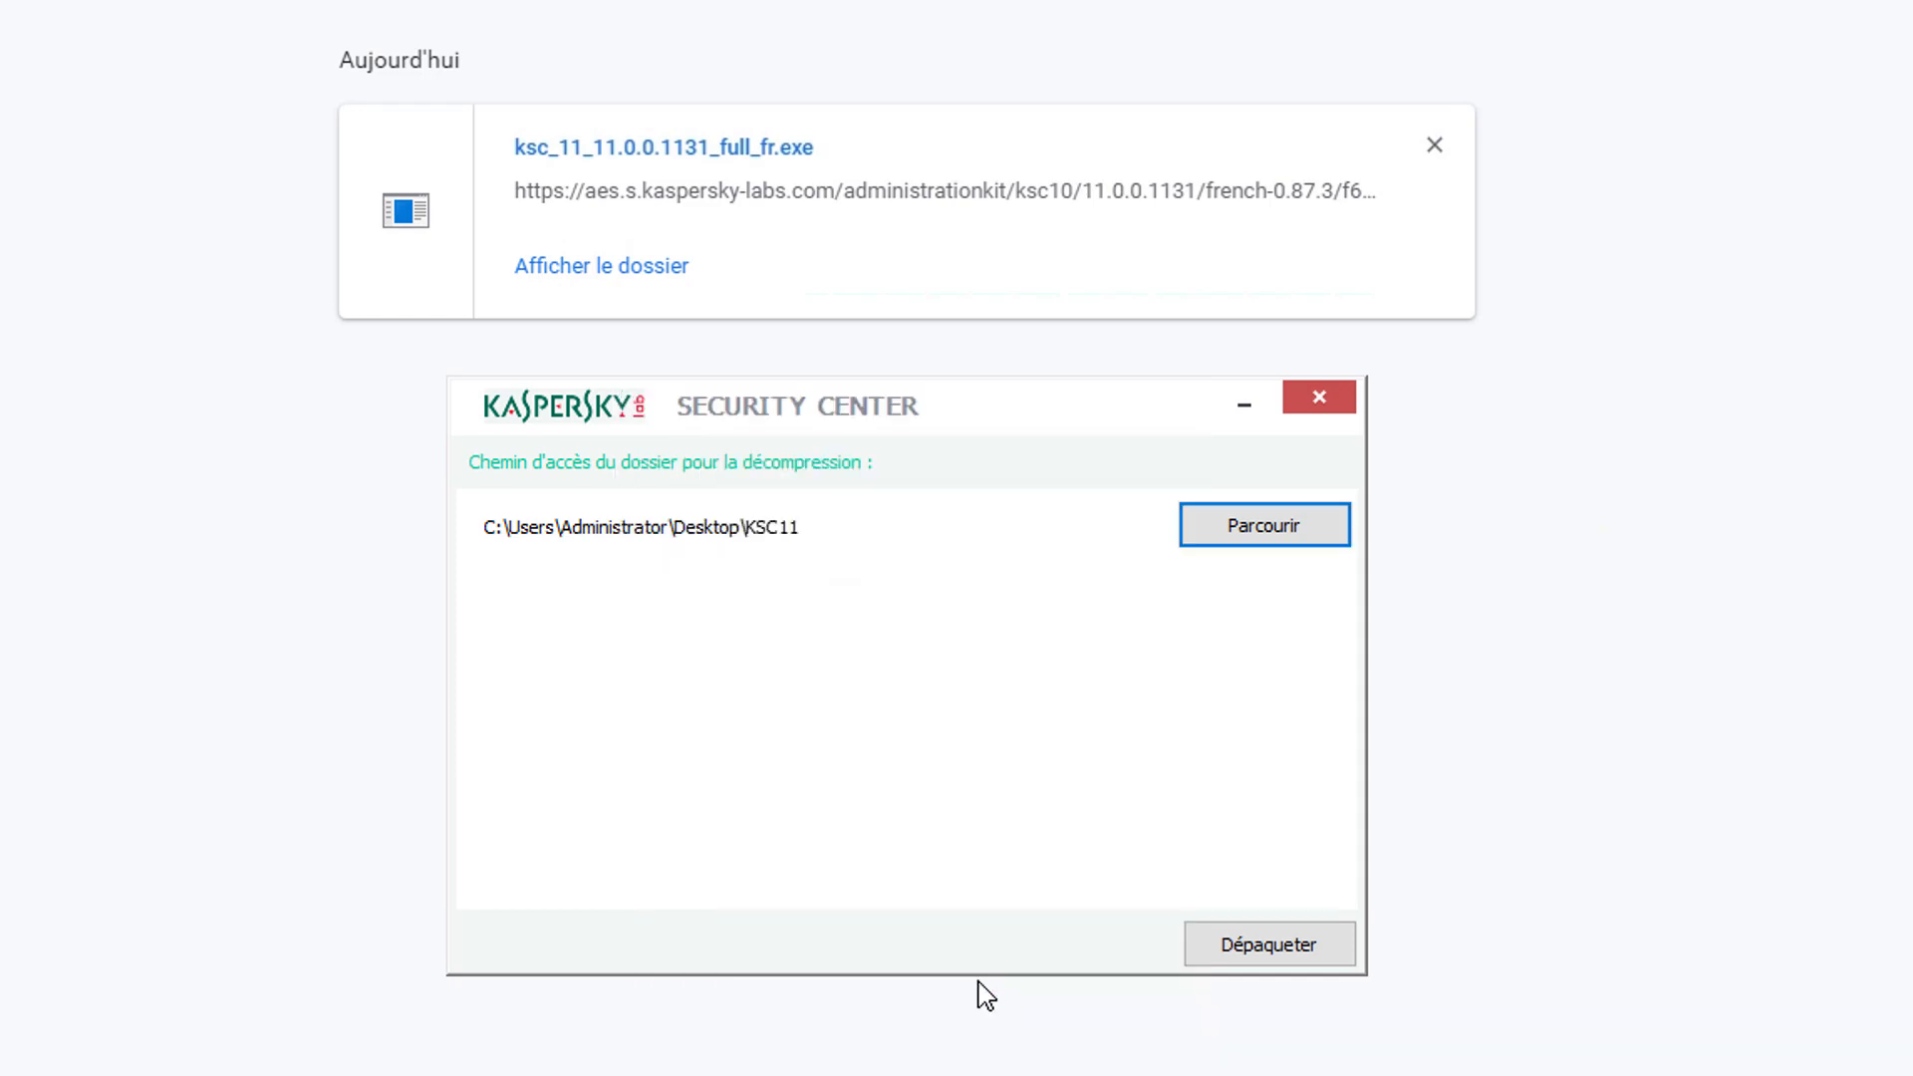
Unpack the selected packages into the KSC11 folder and close the Kaspersky Security Center 11 installer.
{"action": "left_click", "coordinate": [1269, 952]}
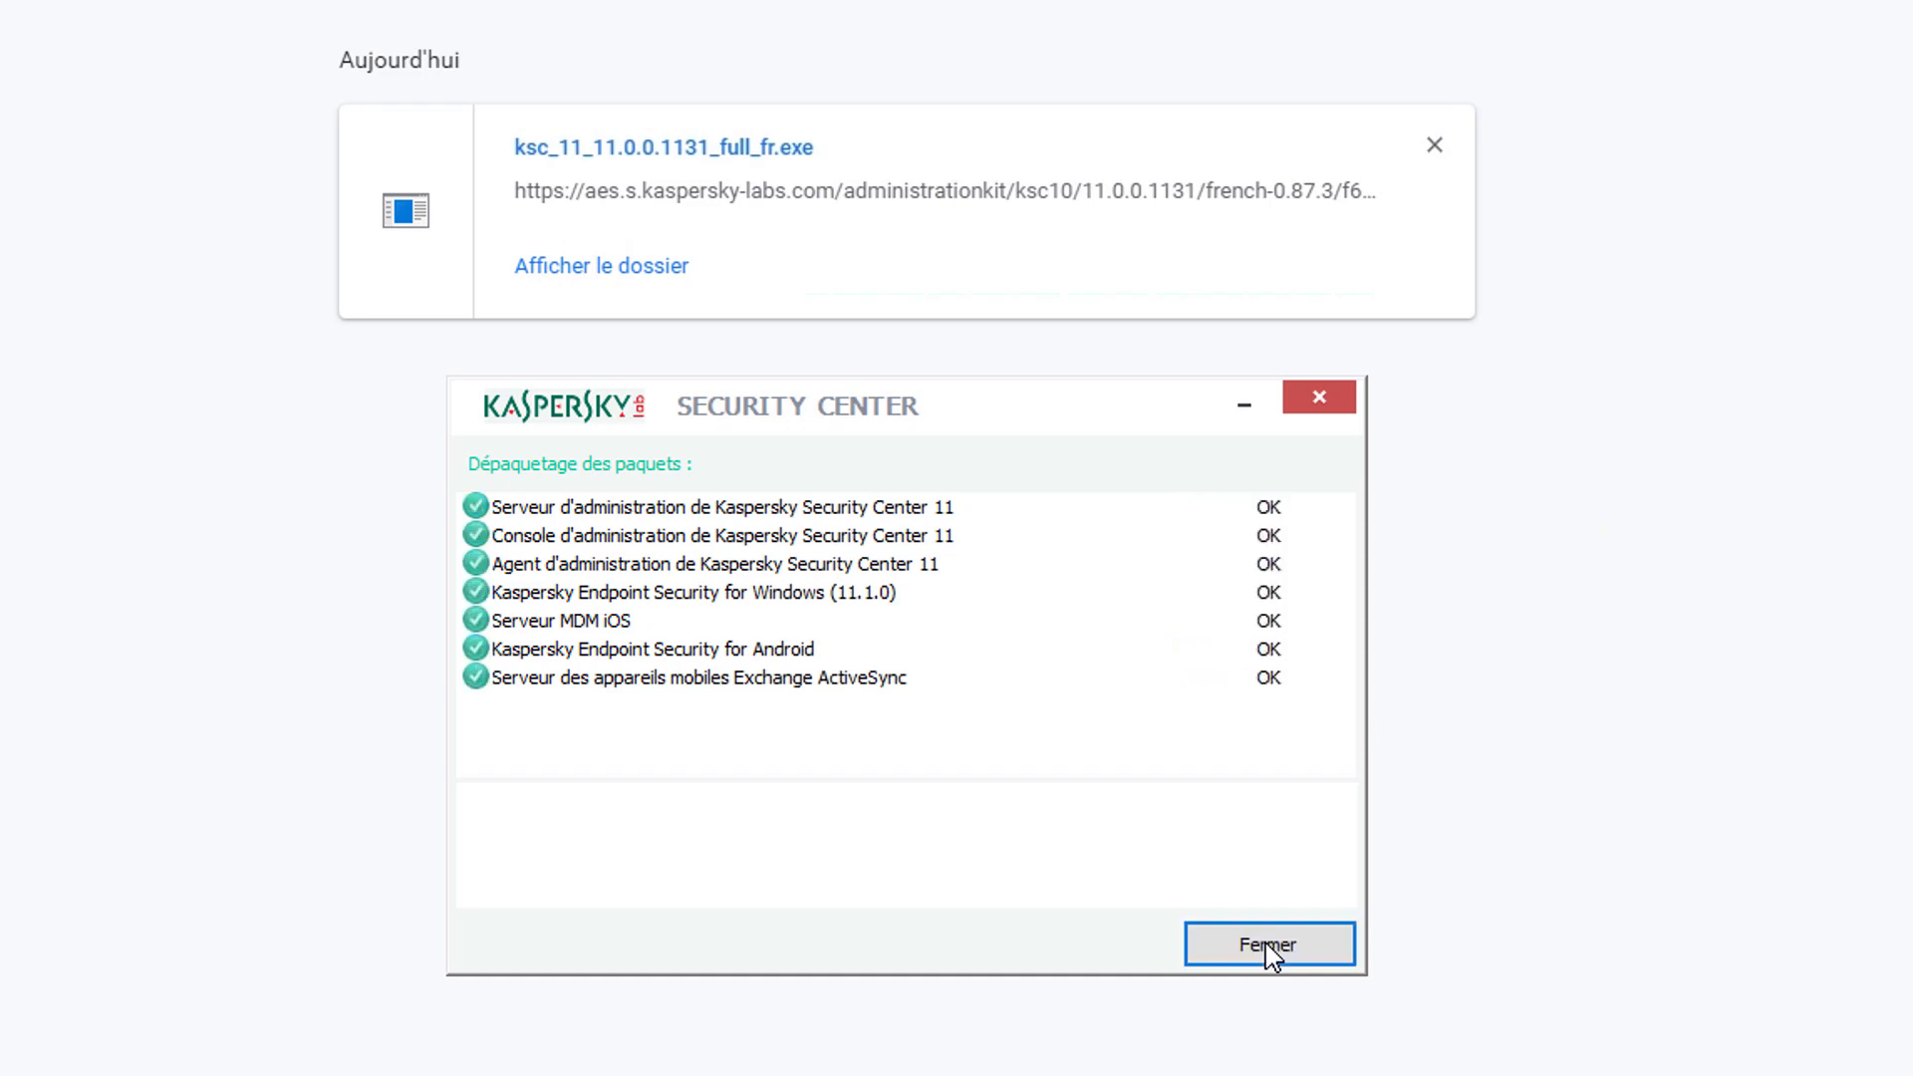
{"action": "left_click", "coordinate": [1269, 949]}
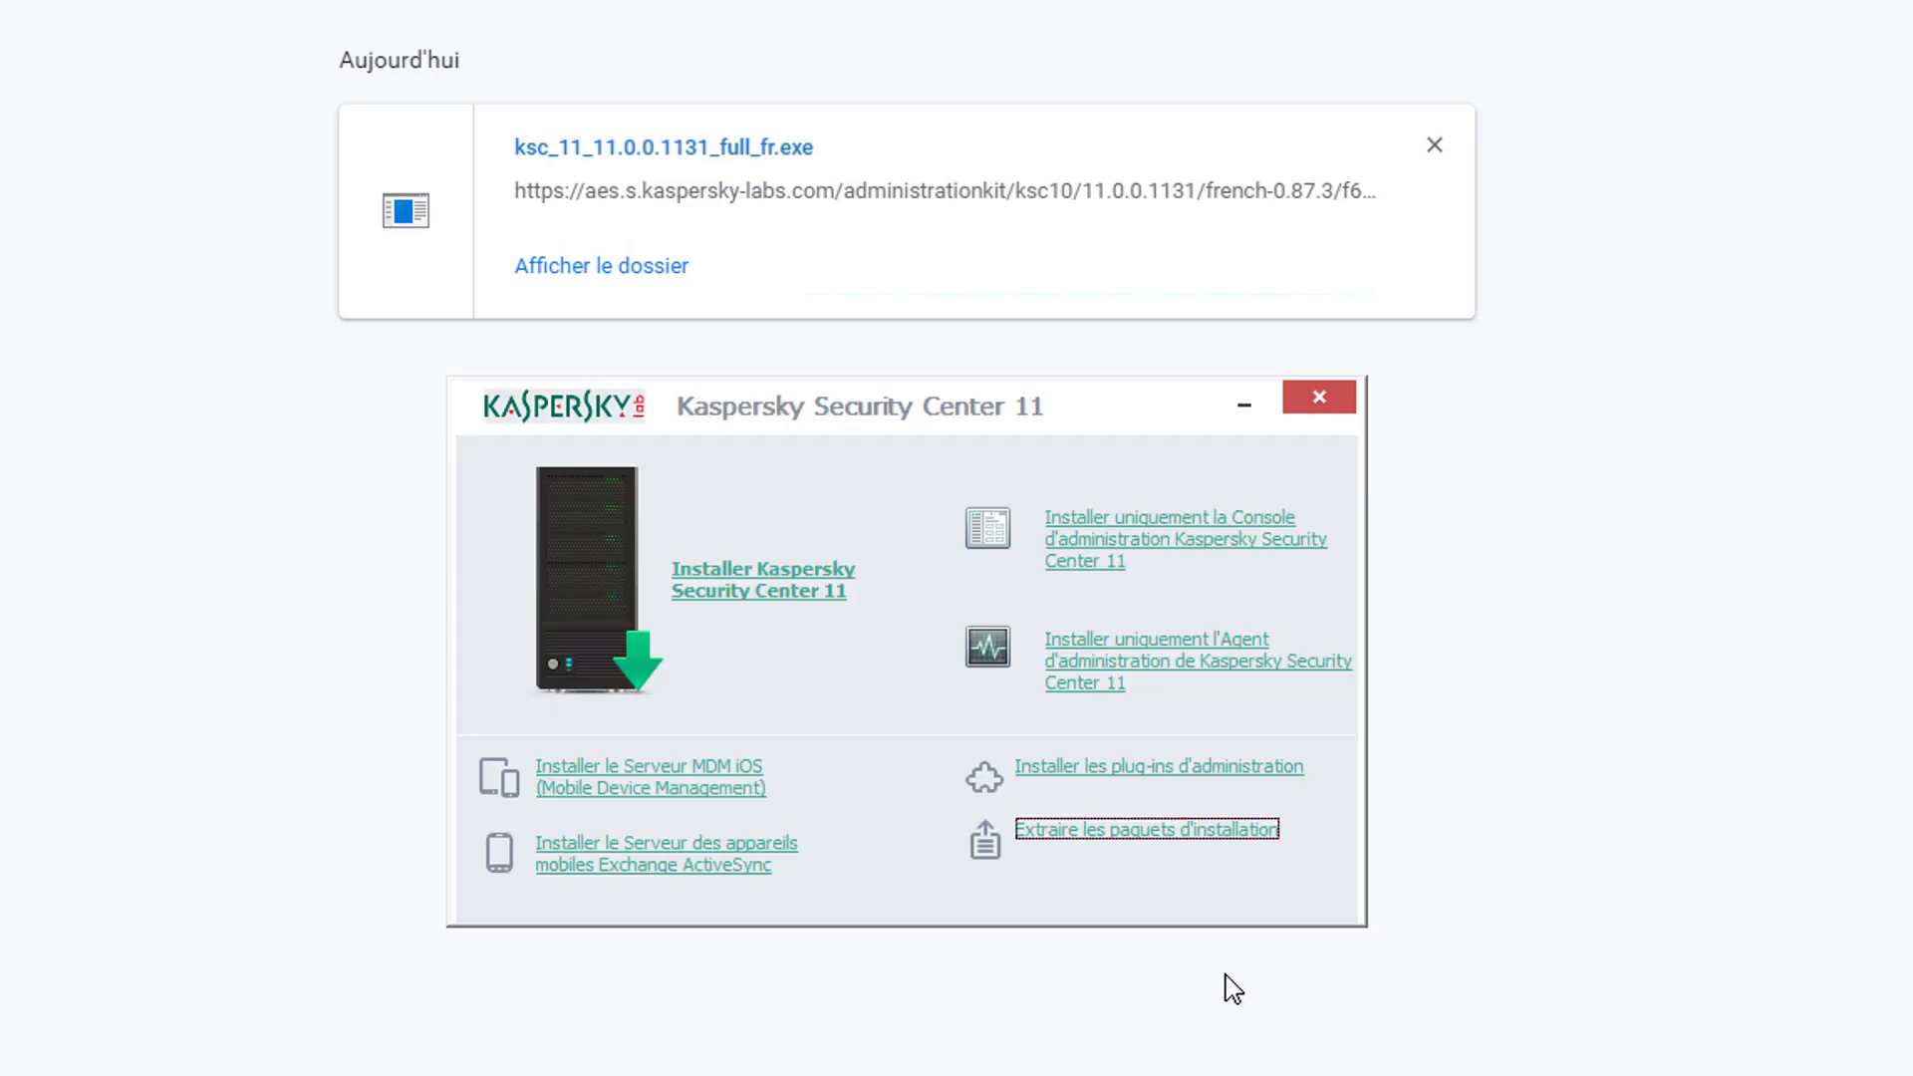
{"action": "left_click", "coordinate": [1336, 399]}
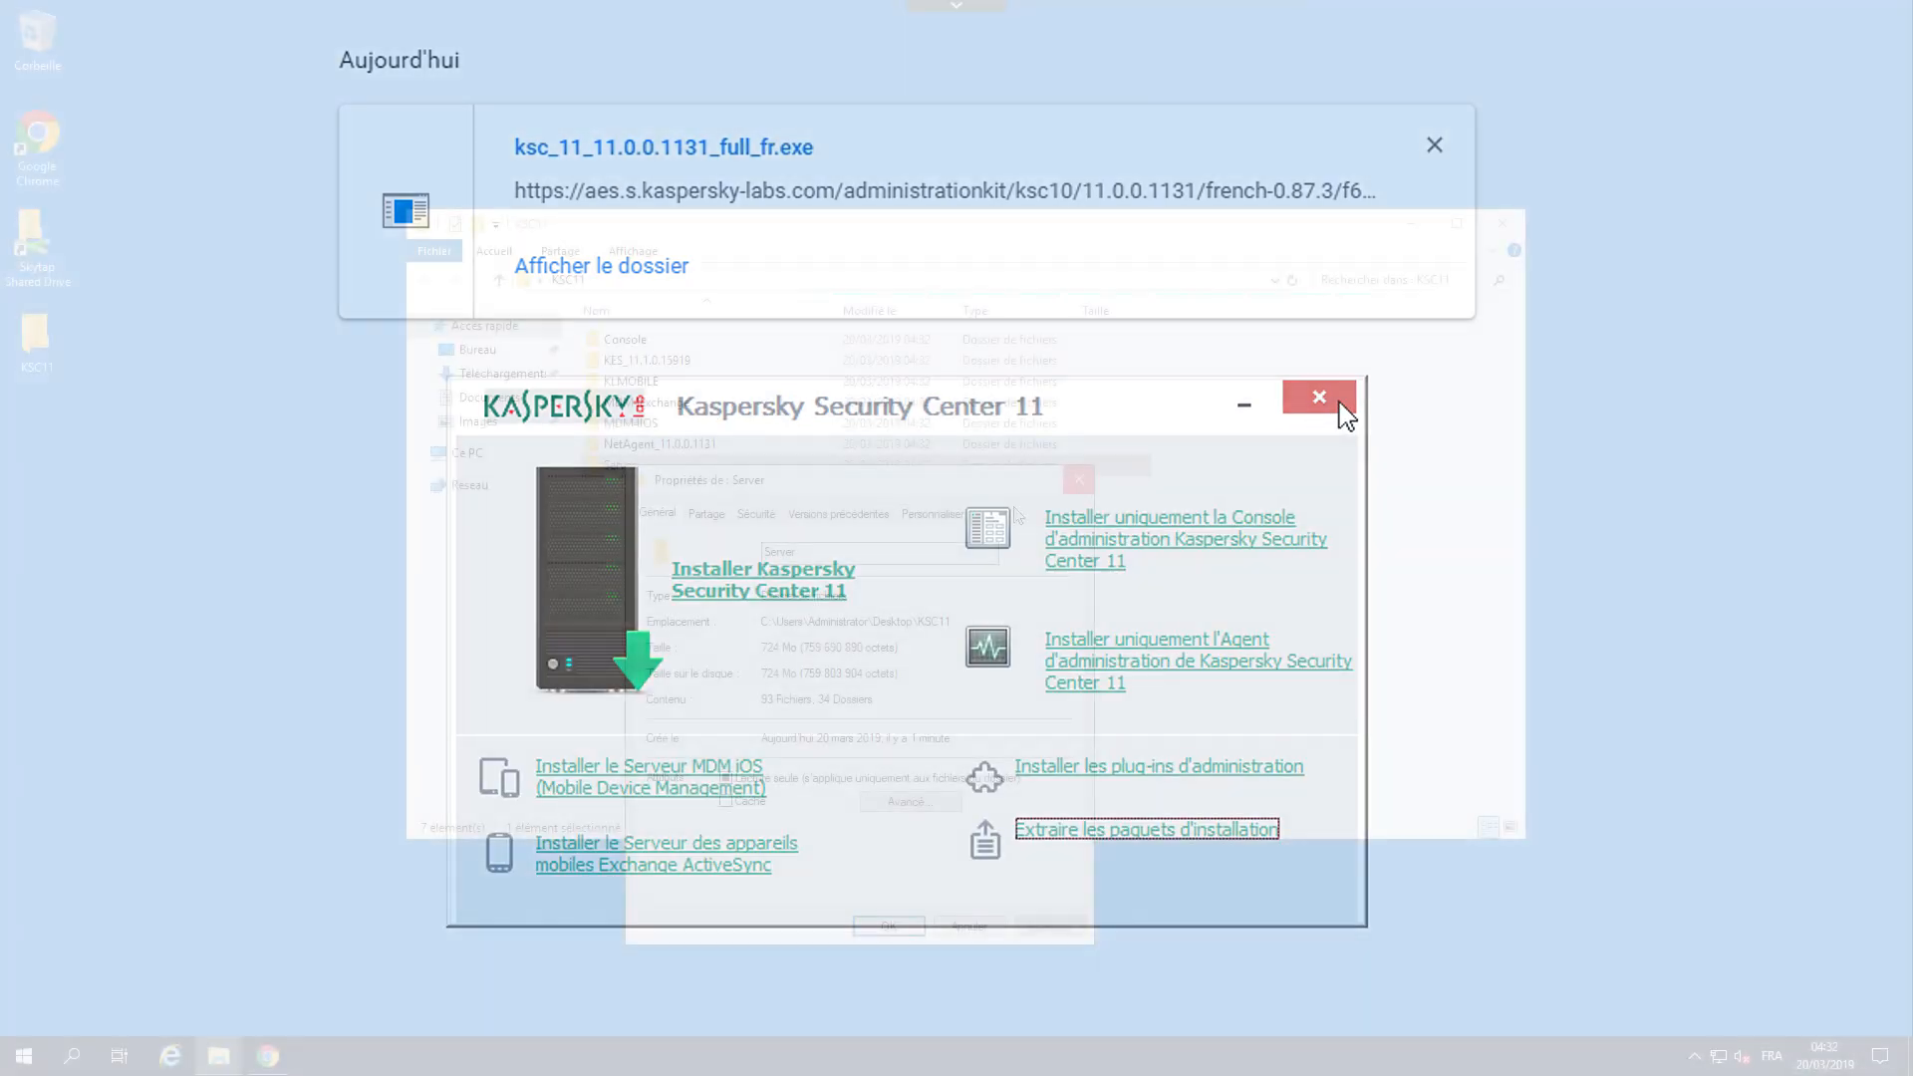
Open the Server subfolder of the extracted KSC11 folder and run its setup application.
{"action": "right_click", "coordinate": [877, 566]}
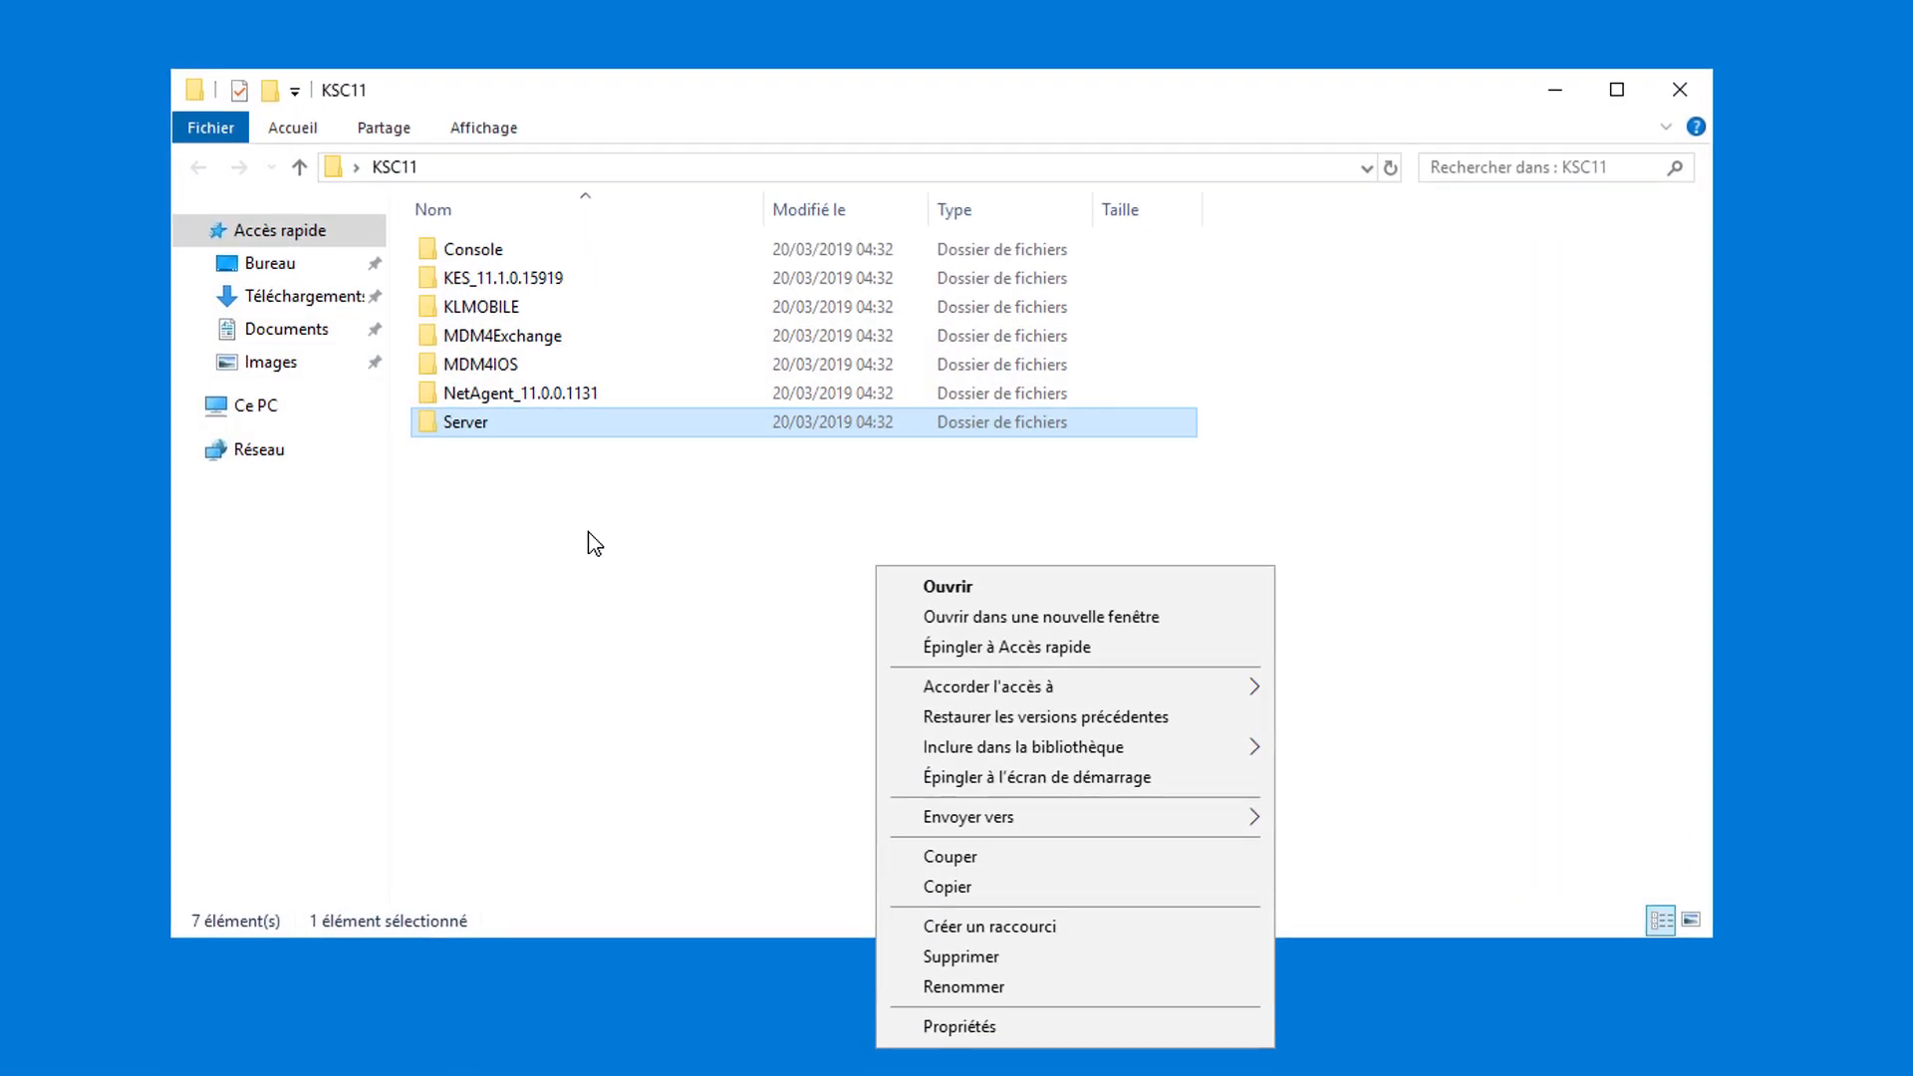
{"action": "left_click", "coordinate": [594, 543]}
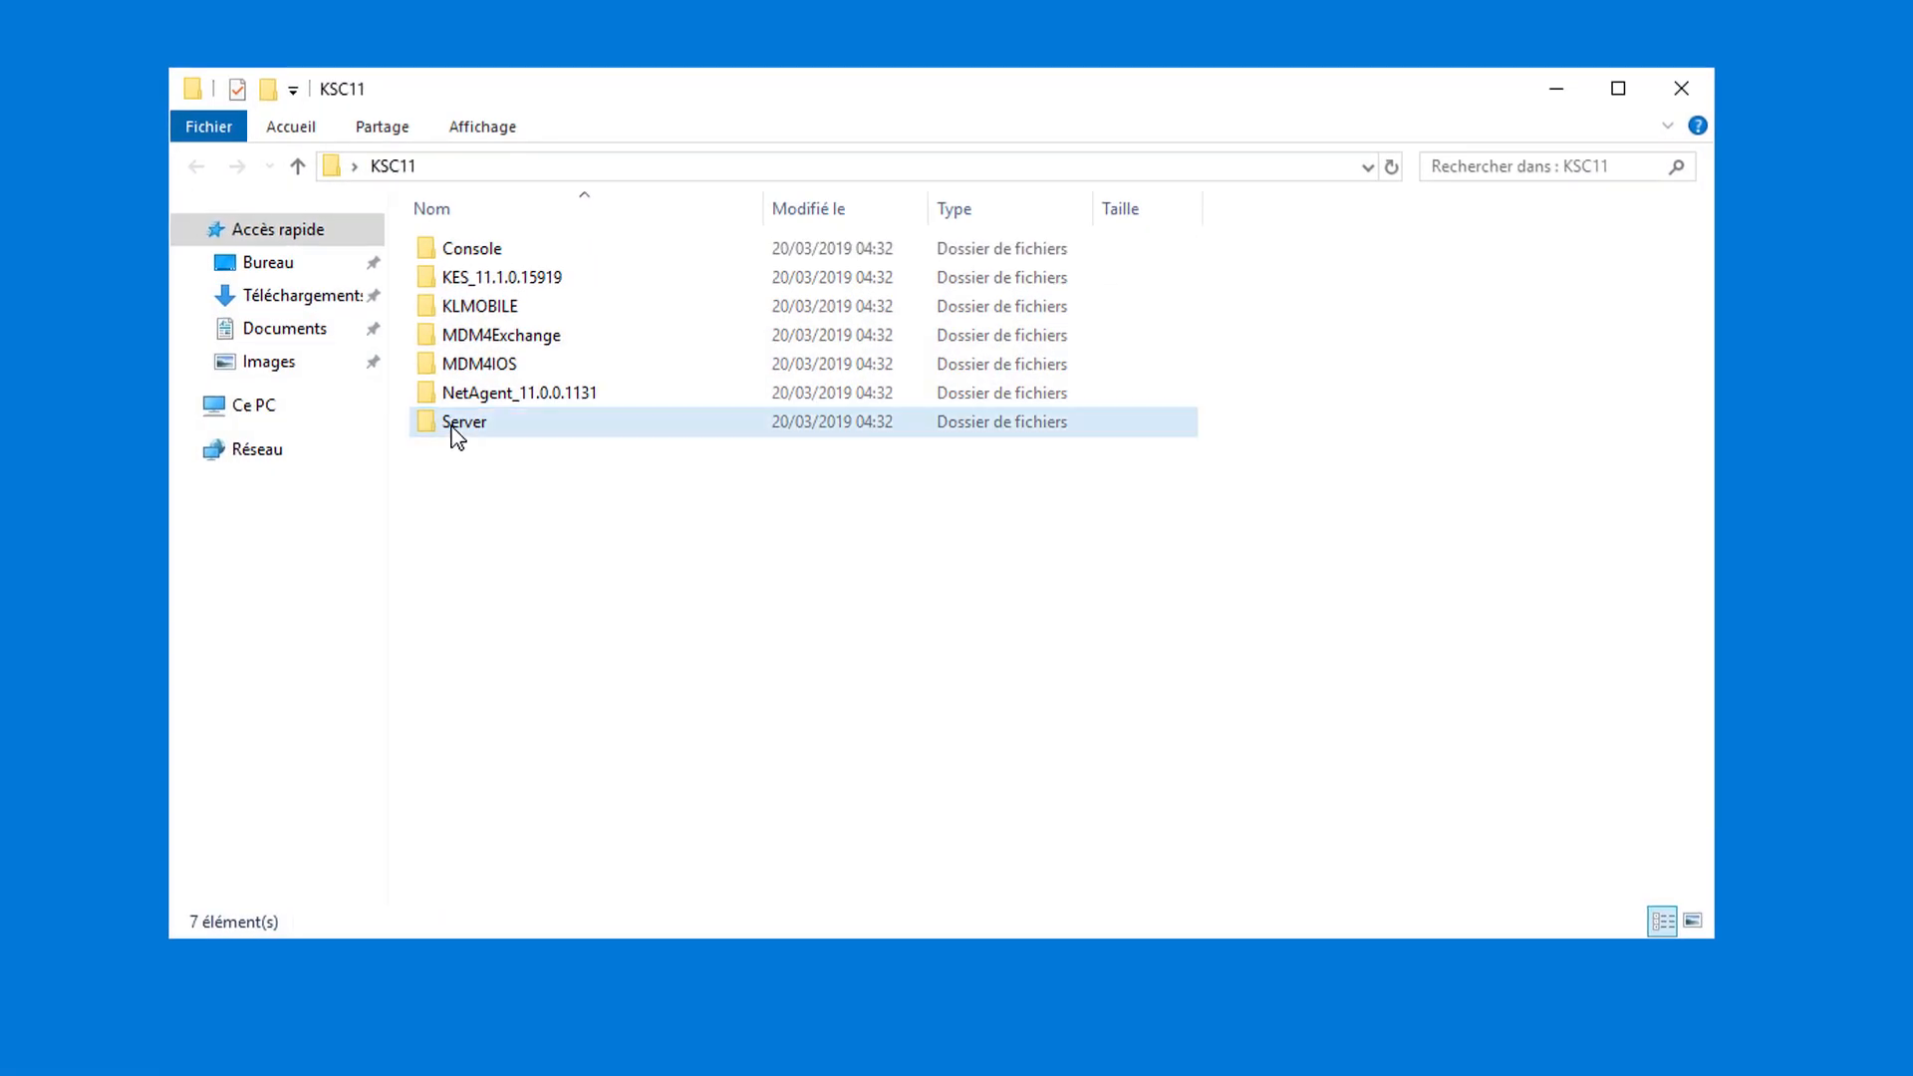
{"action": "left_click", "coordinate": [462, 424]}
{"action": "double_click", "coordinate": [462, 424]}
{"action": "key", "text": "Down"}
{"action": "key", "text": "Down"}
{"action": "key", "text": "Down"}
{"action": "key", "text": "Down"}
{"action": "key", "text": "Down"}
{"action": "key", "text": "Down"}
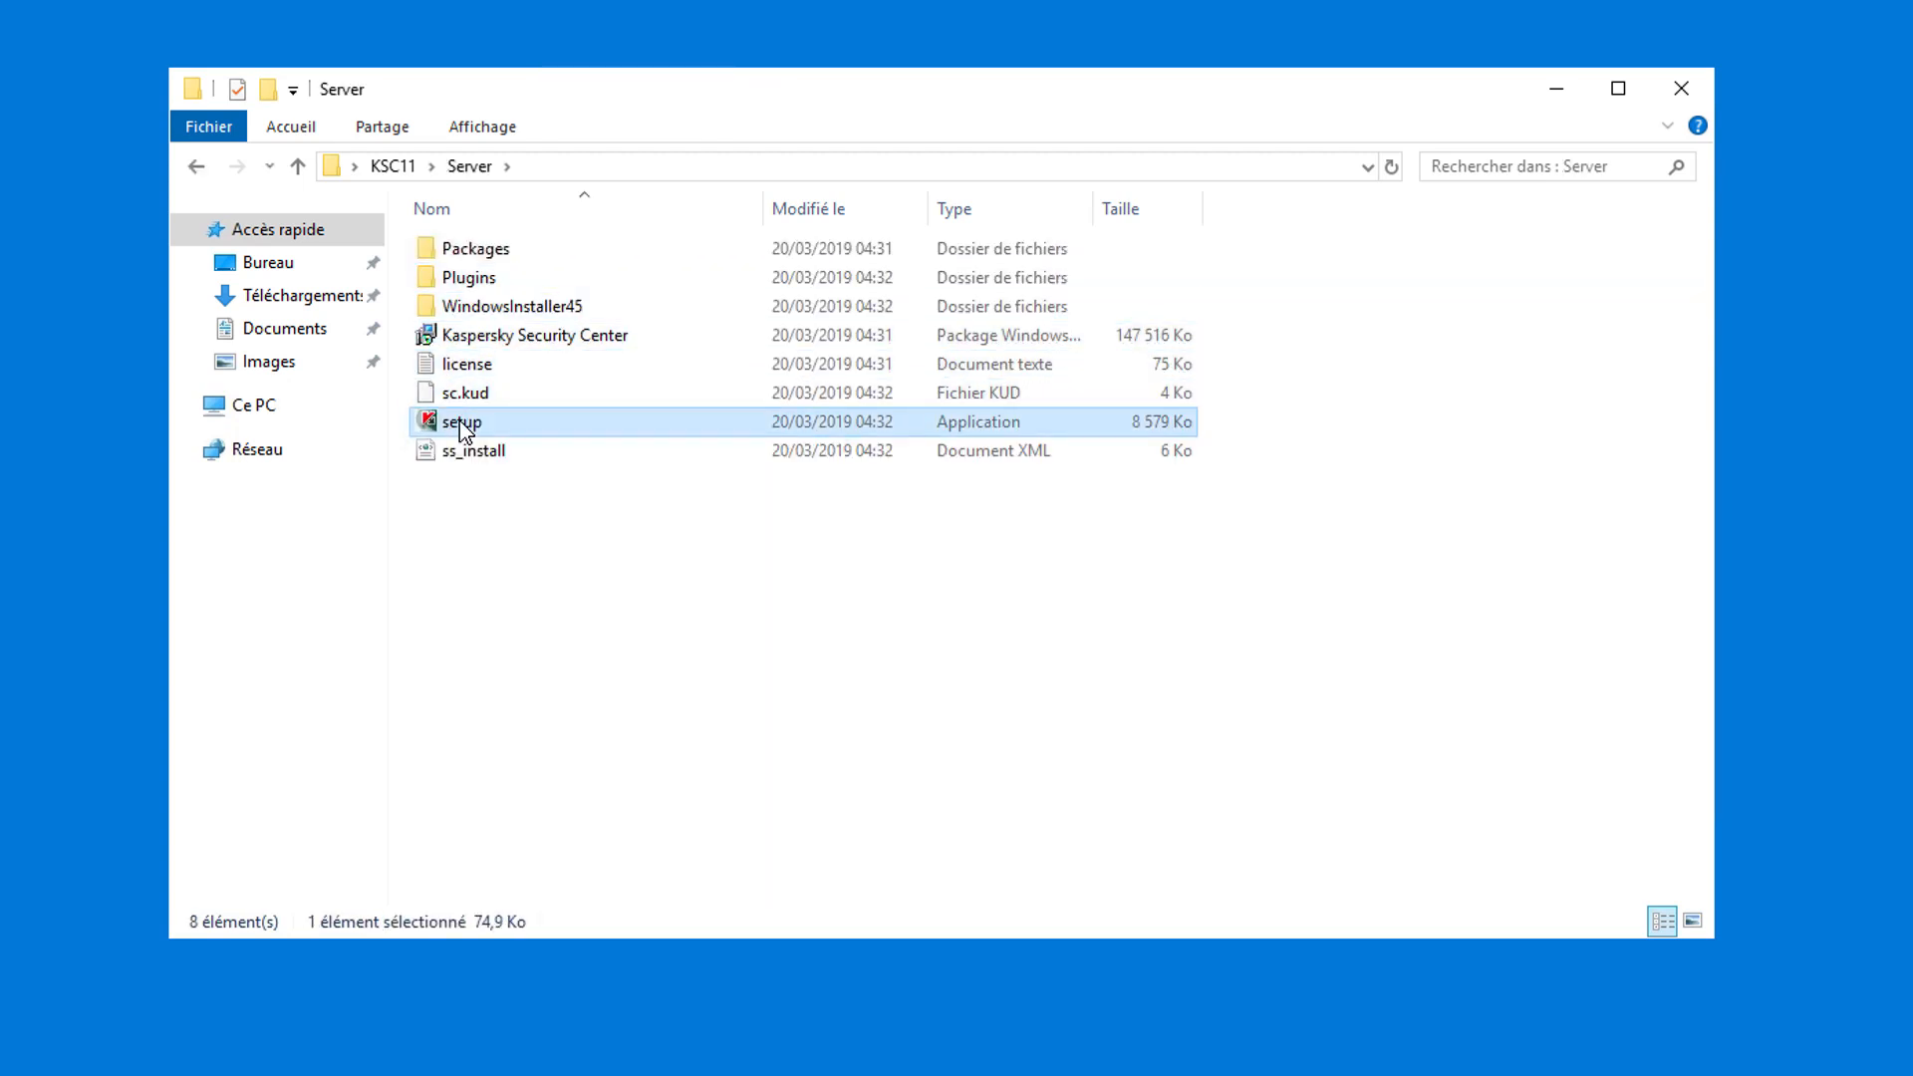
{"action": "key", "text": "Return"}
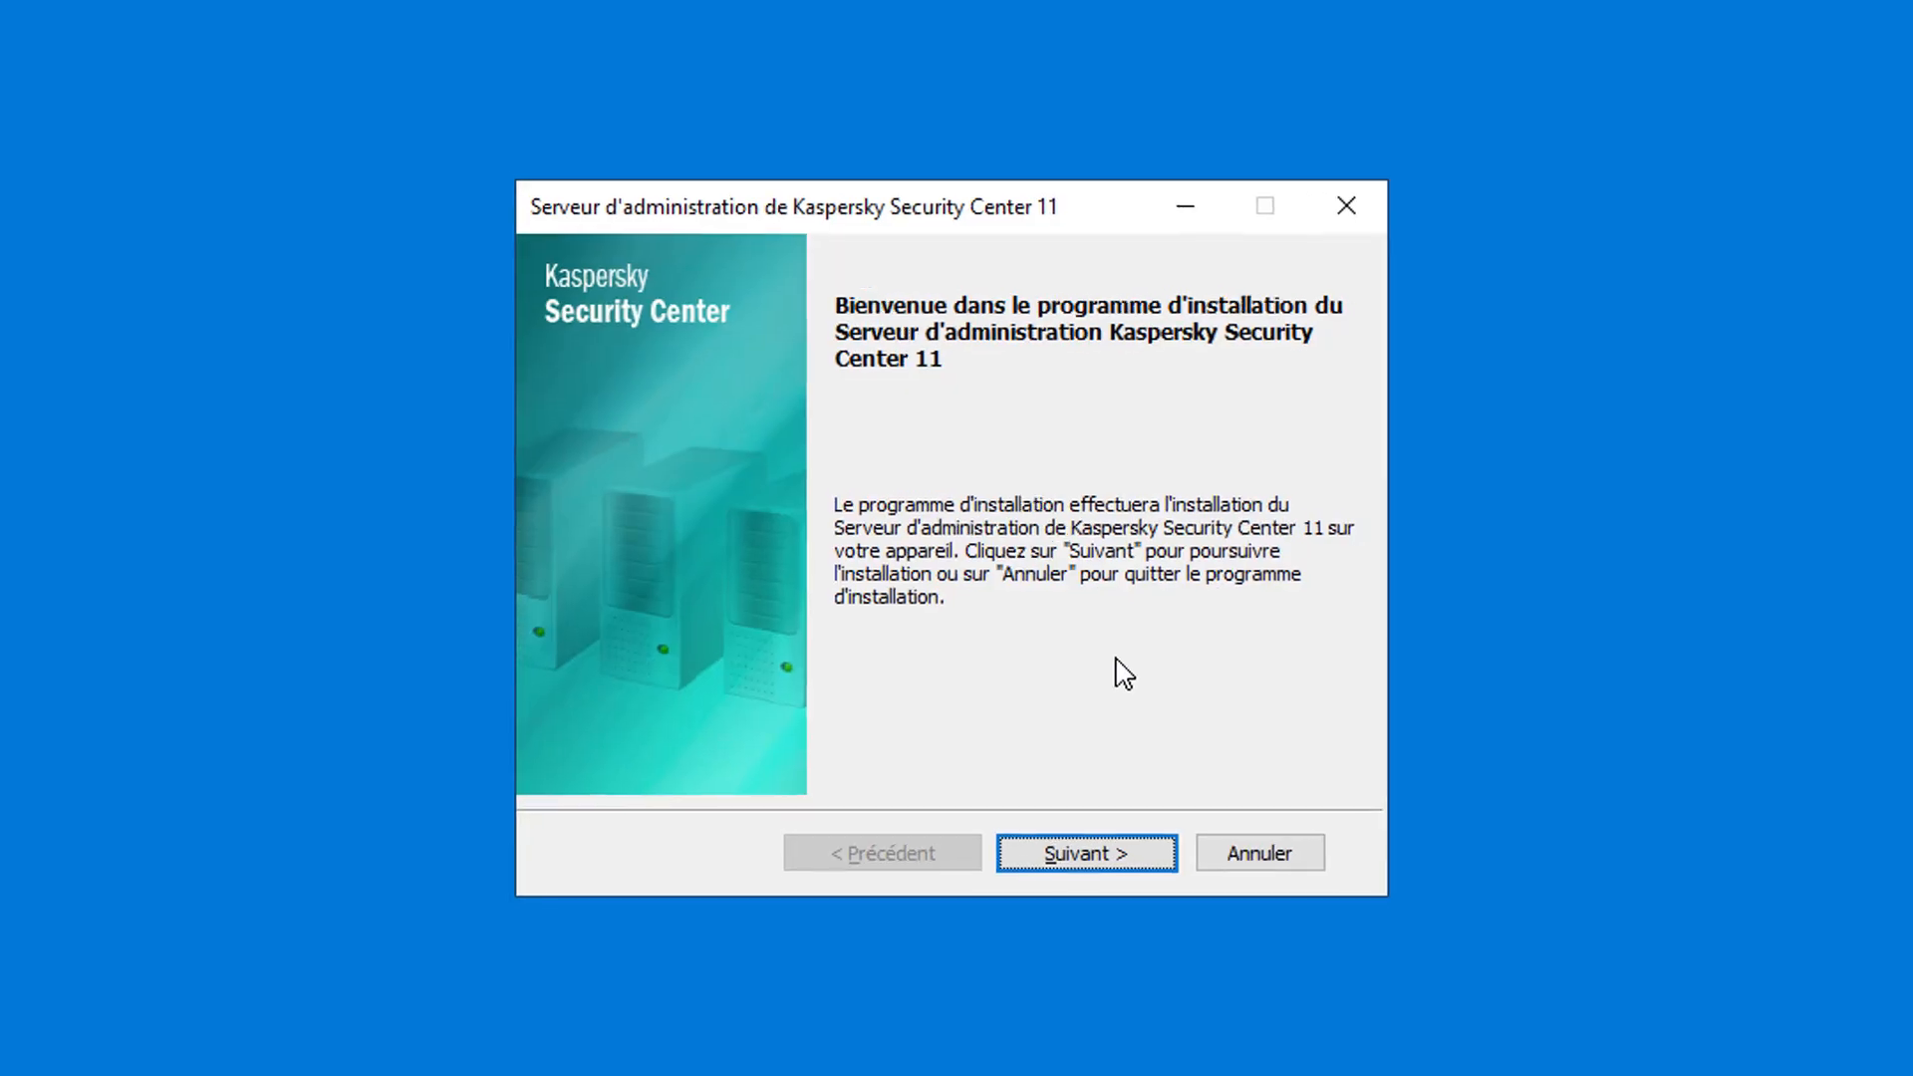
Pass the welcome and system requirements pages, and accept both the end-user licence agreement and the privacy policy.
{"action": "left_click", "coordinate": [1061, 817]}
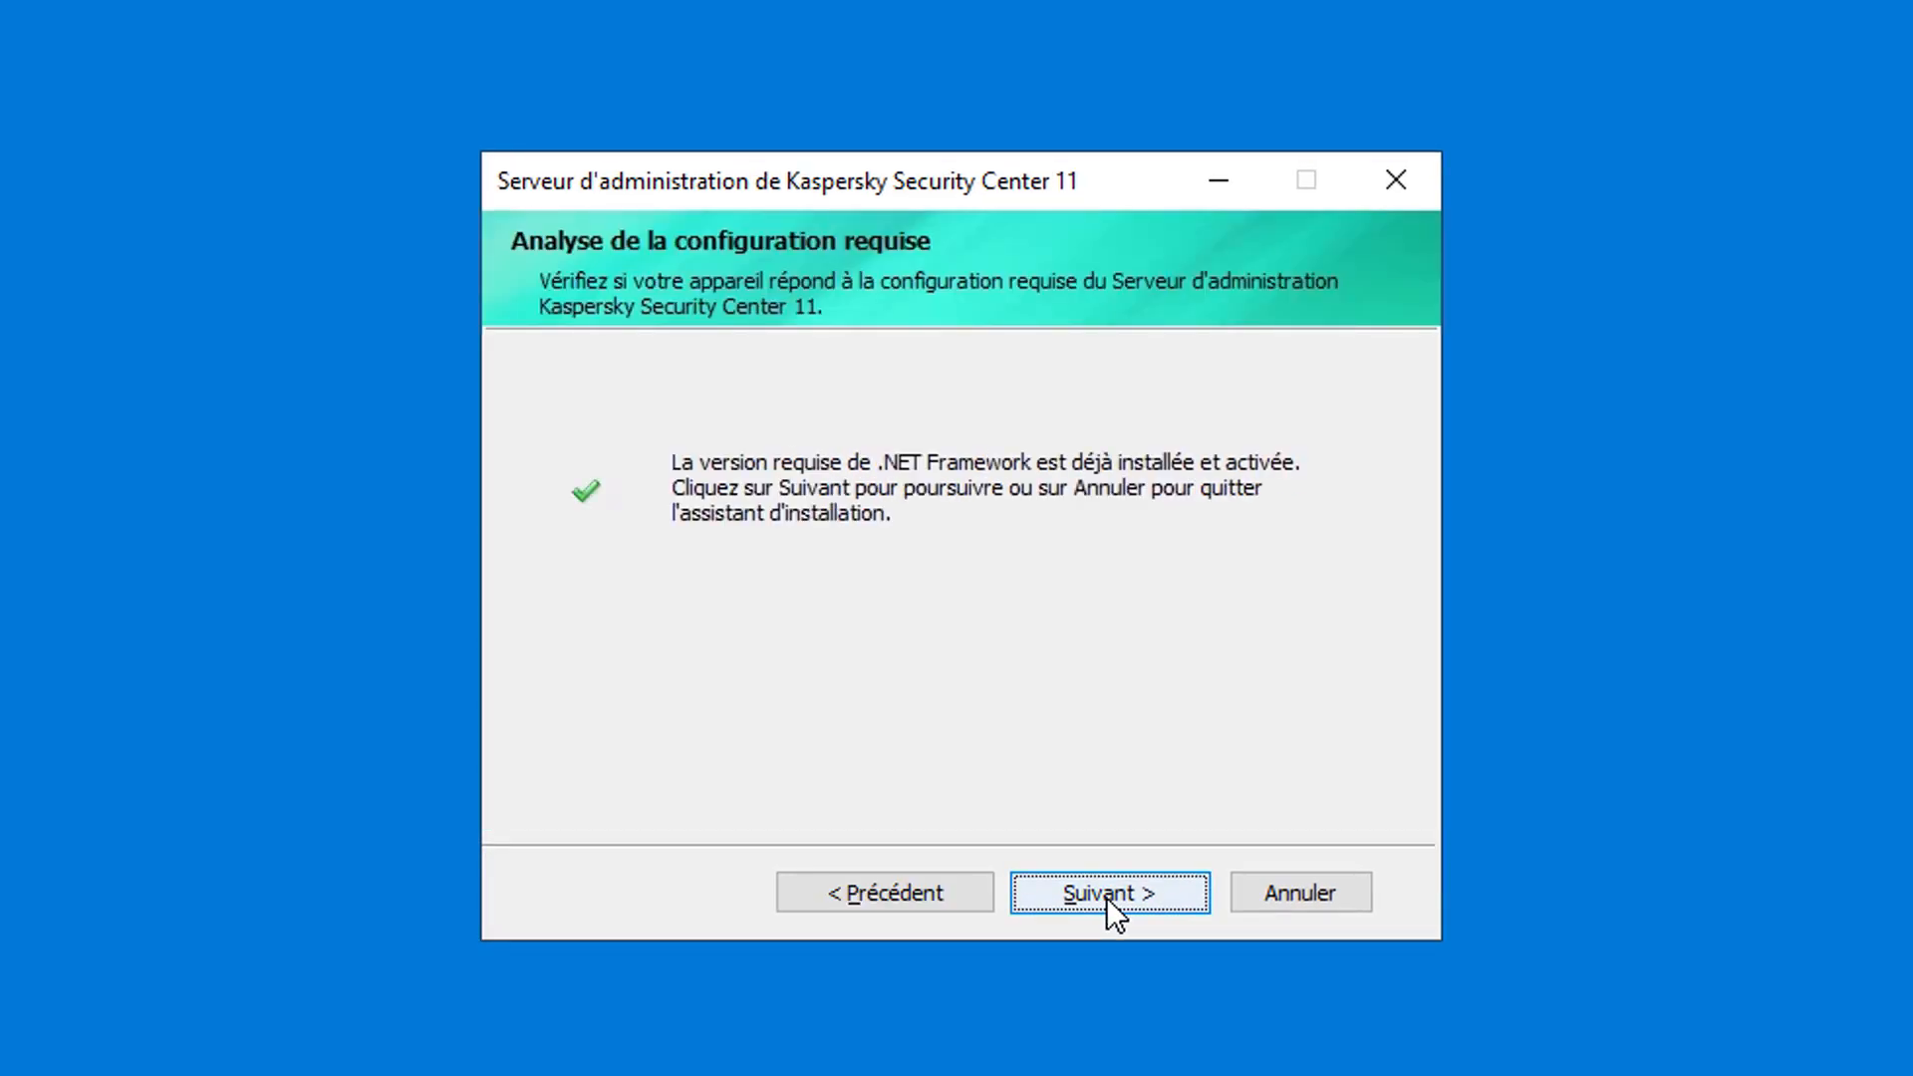
{"action": "left_click", "coordinate": [1079, 894]}
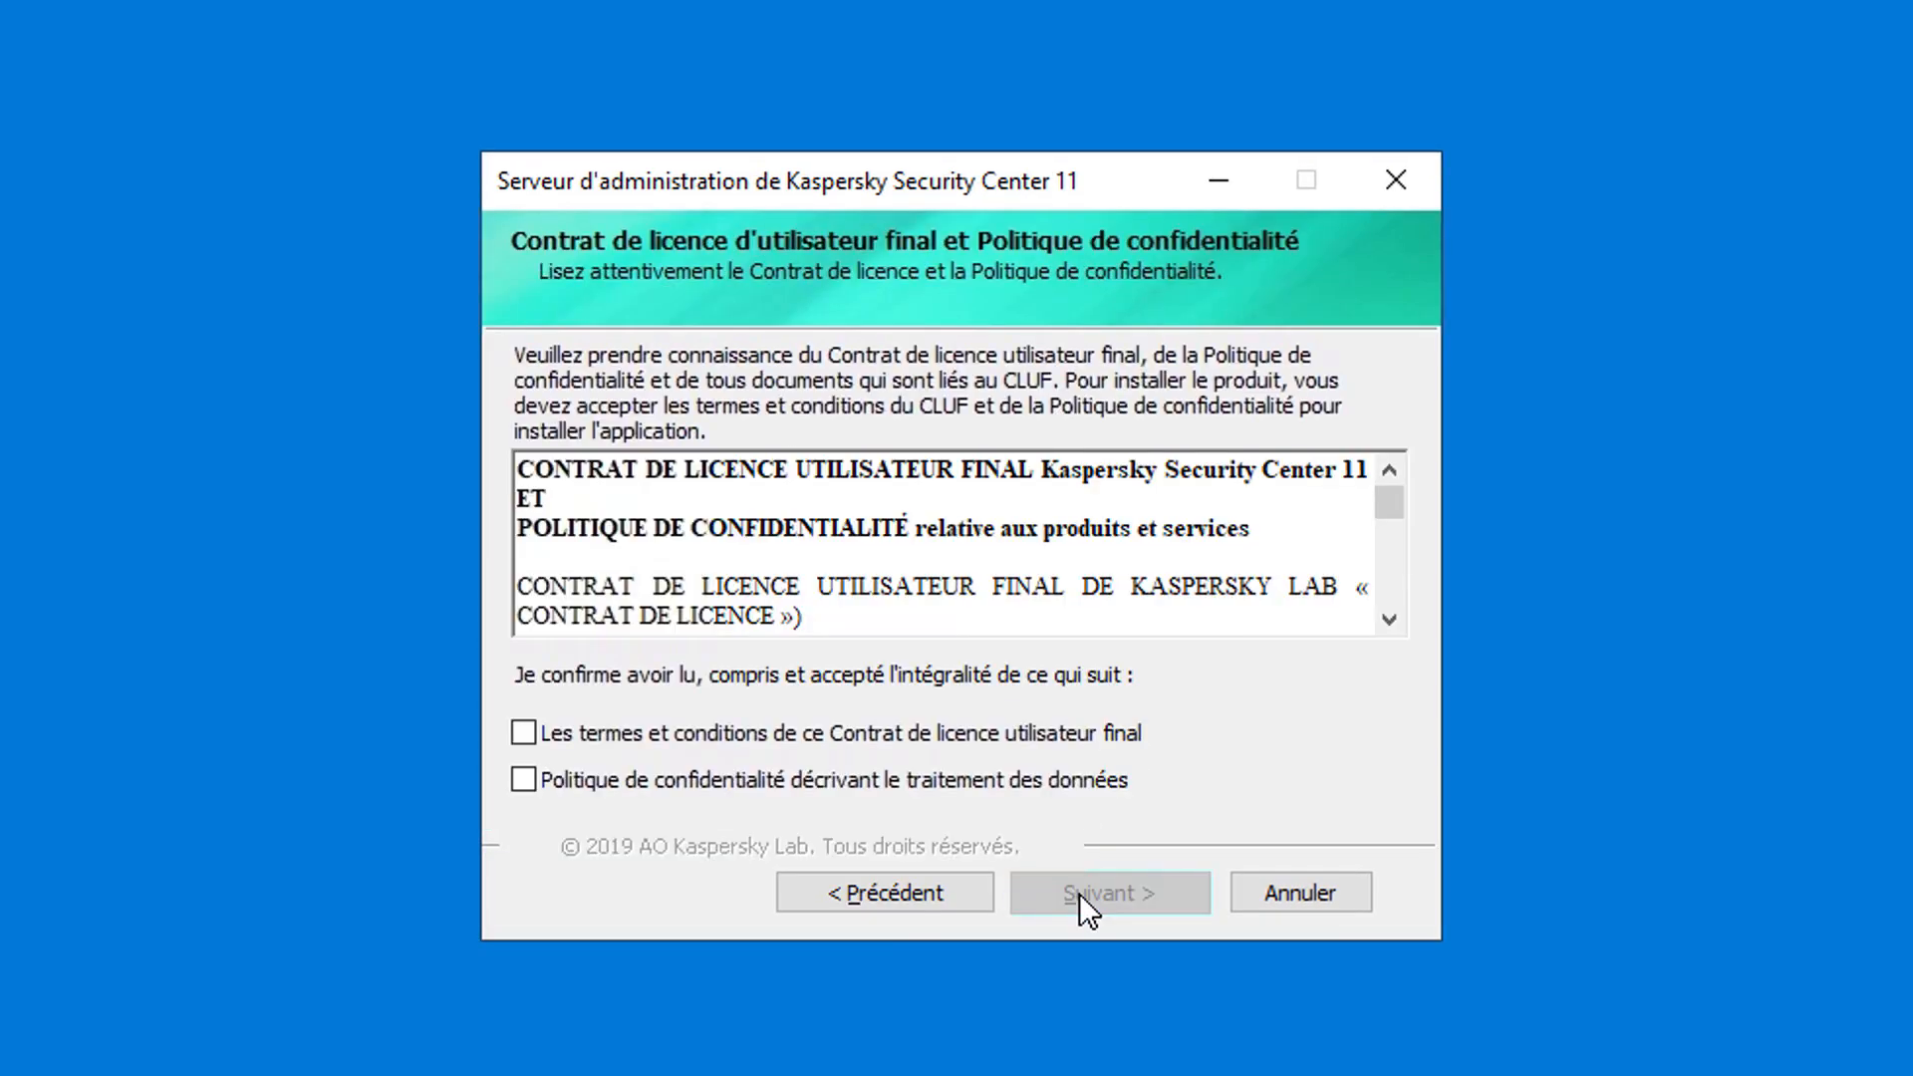
{"action": "left_click", "coordinate": [614, 743]}
{"action": "left_click", "coordinate": [612, 780]}
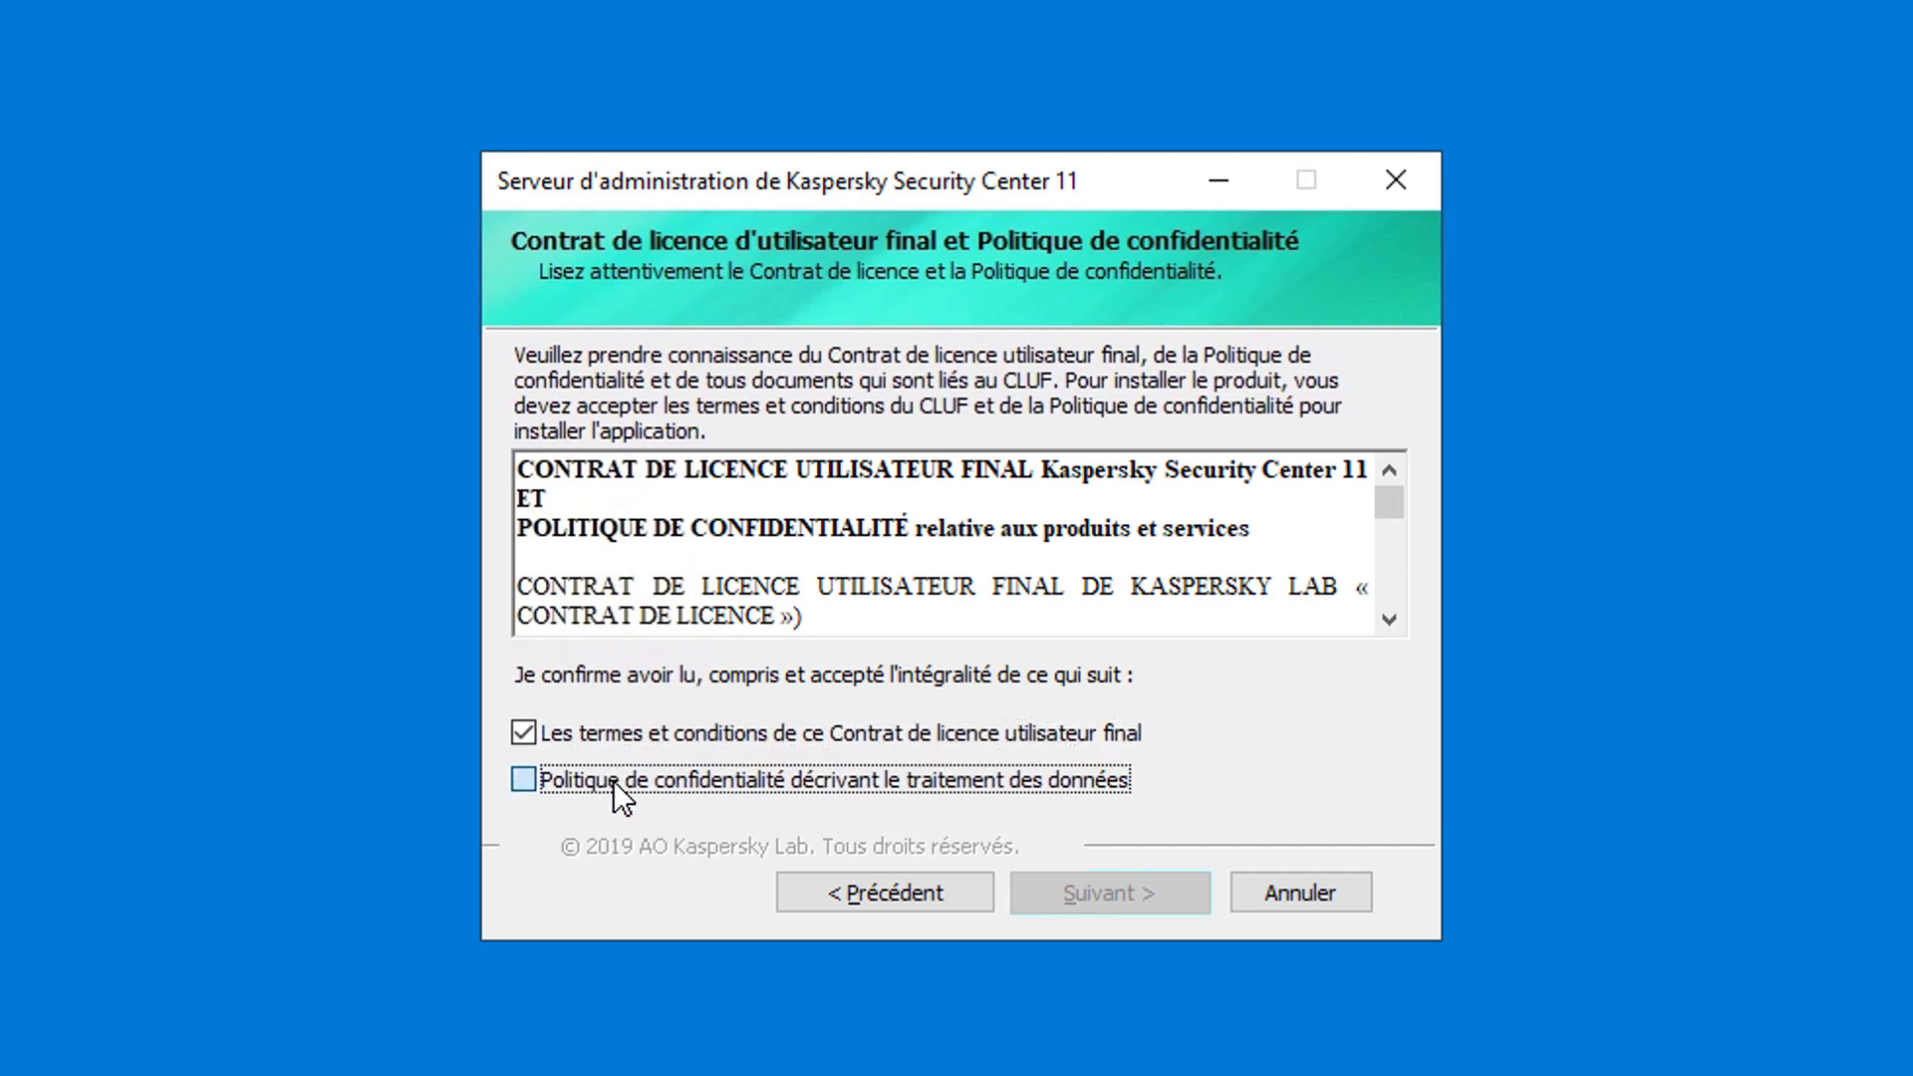
{"action": "left_click", "coordinate": [1186, 893]}
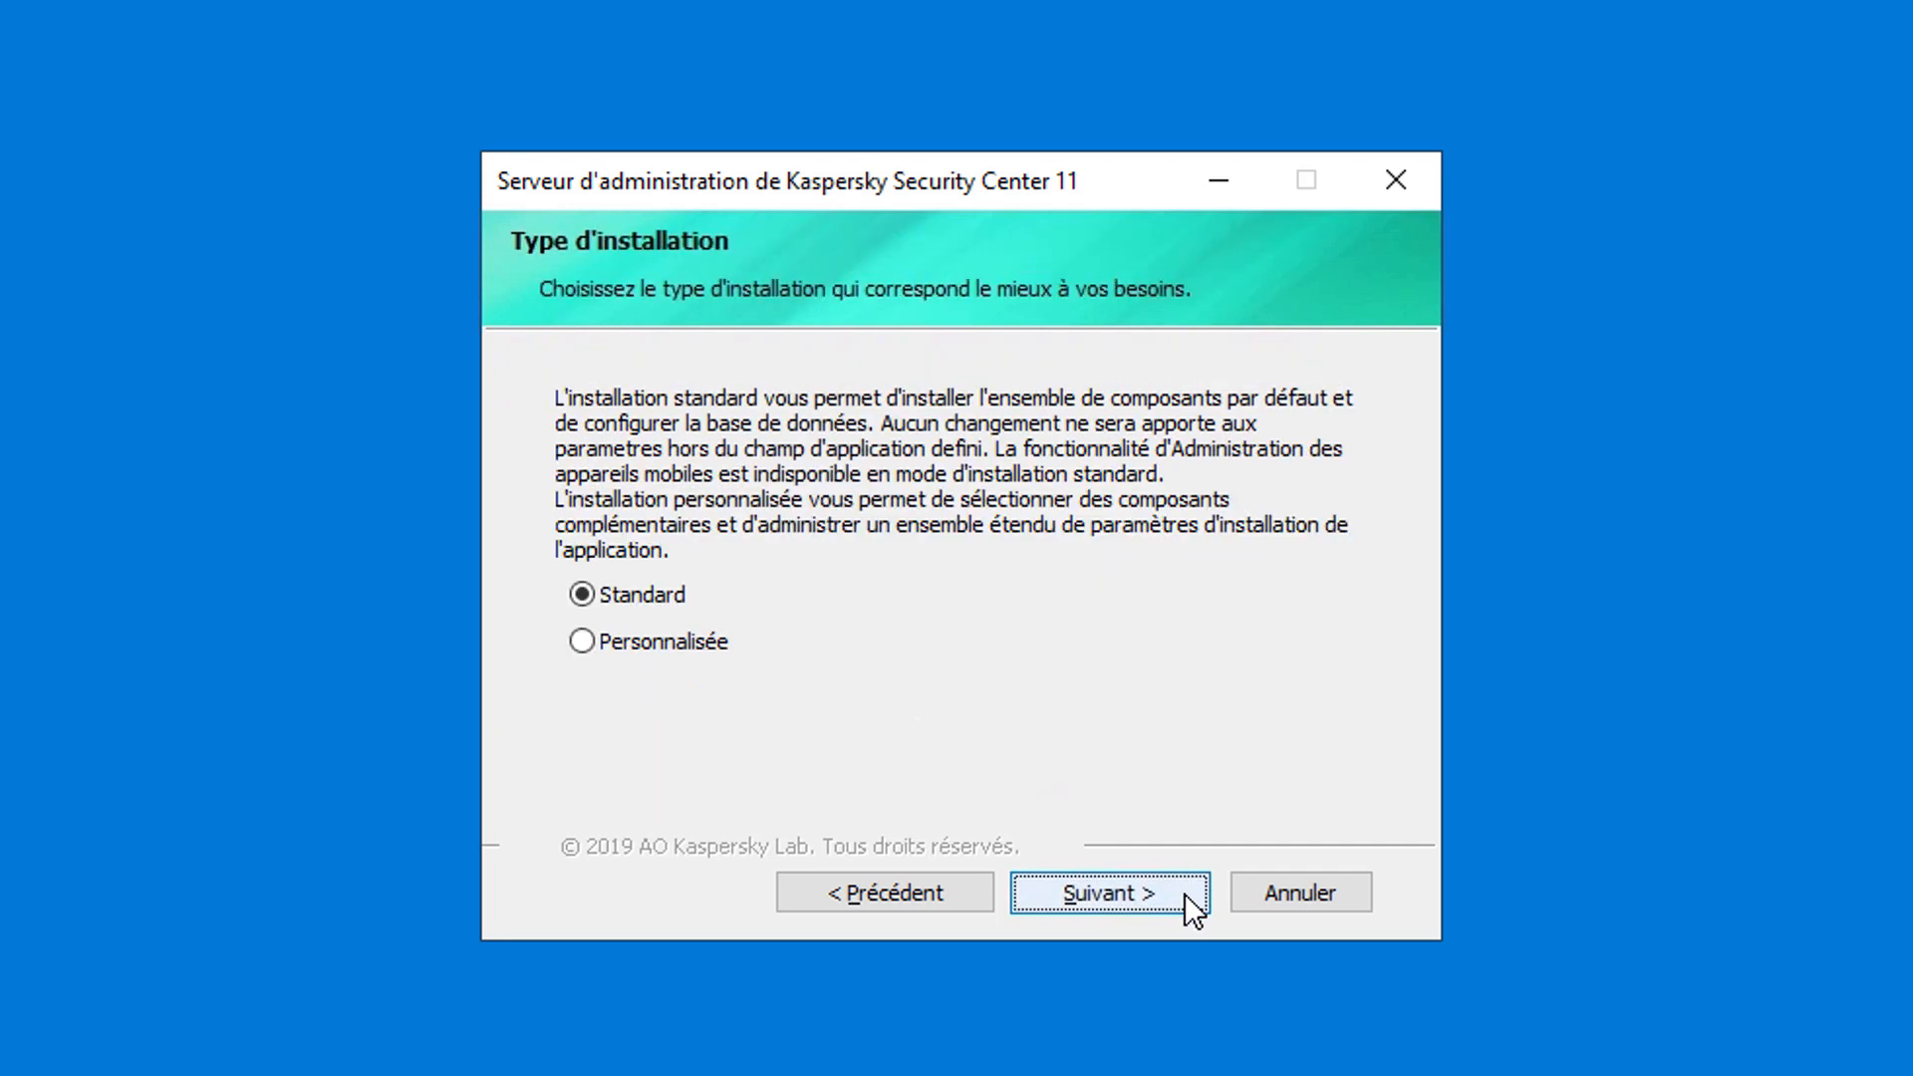
Choose the Personnalisée installation type and go through the component selection for Serveur d'administration and Administration des appareils mobiles.
{"action": "left_click", "coordinate": [675, 638]}
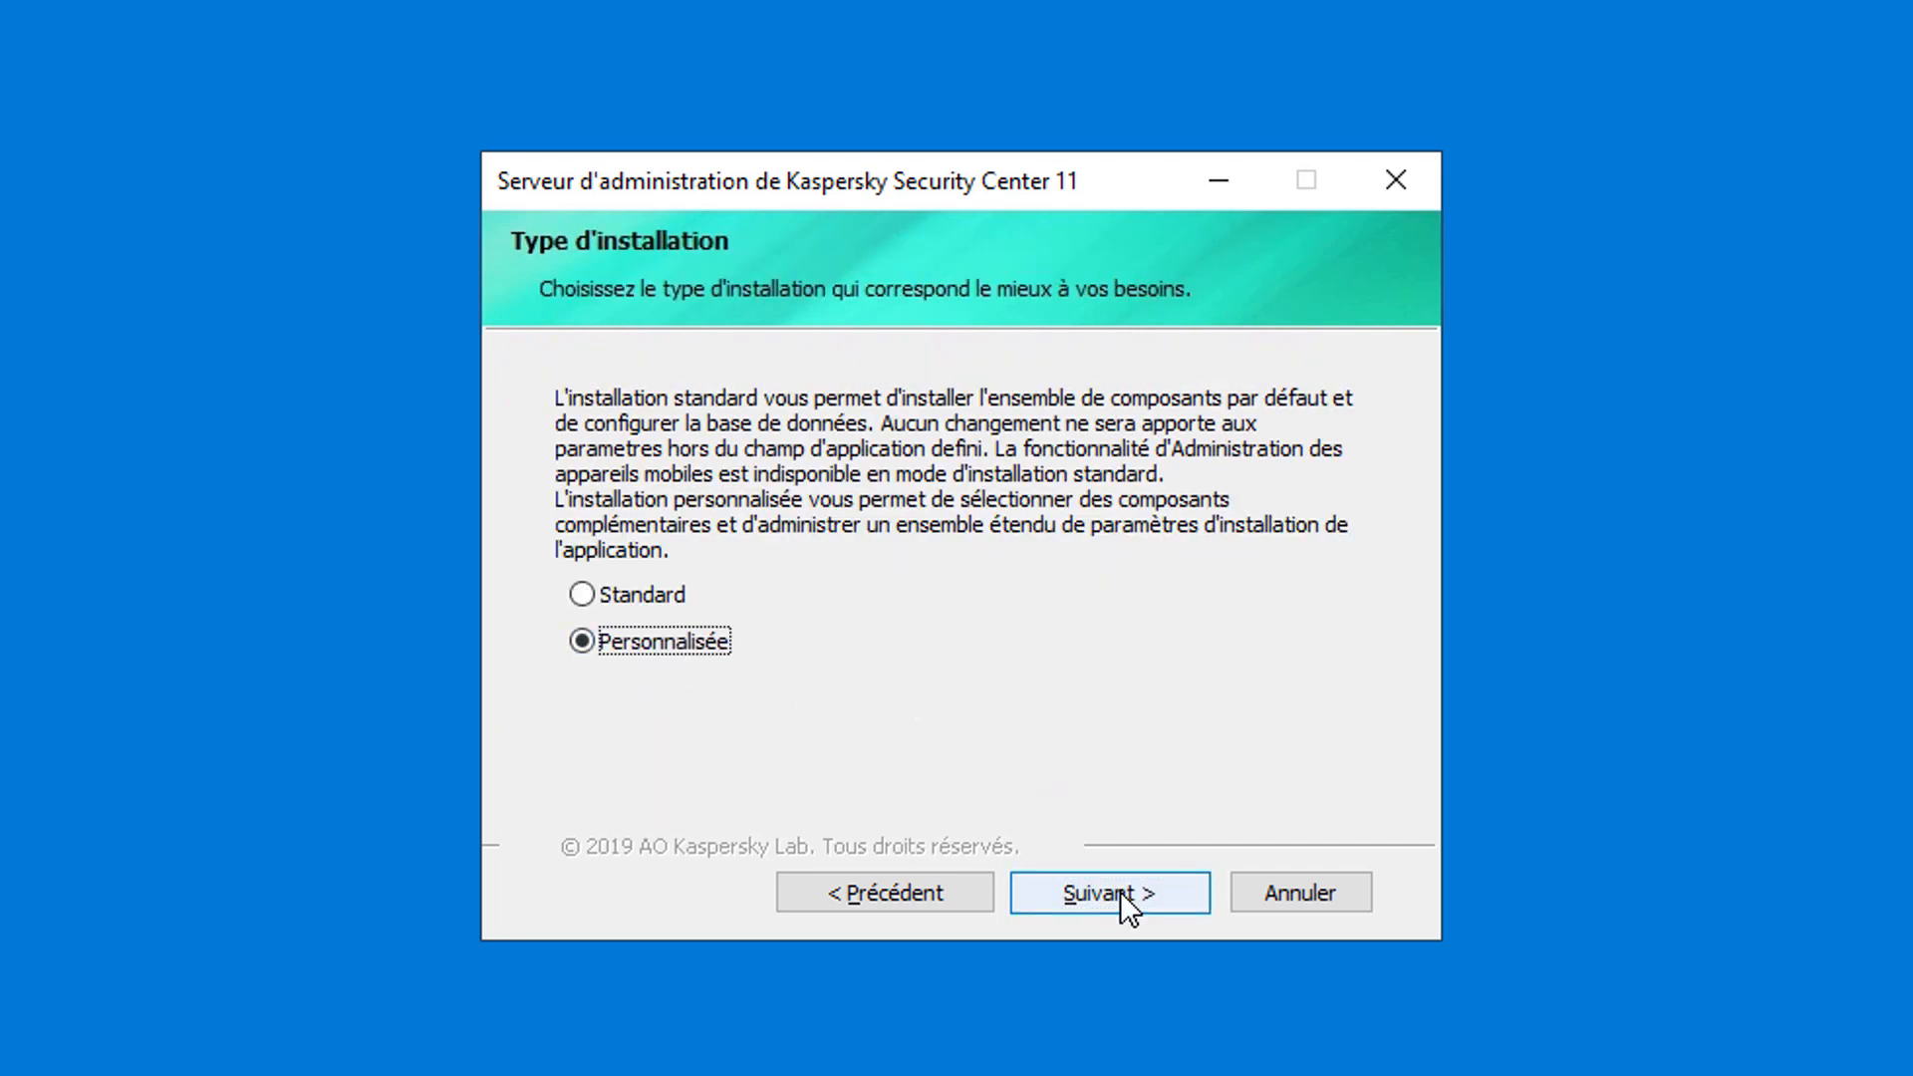
{"action": "left_click", "coordinate": [1120, 891]}
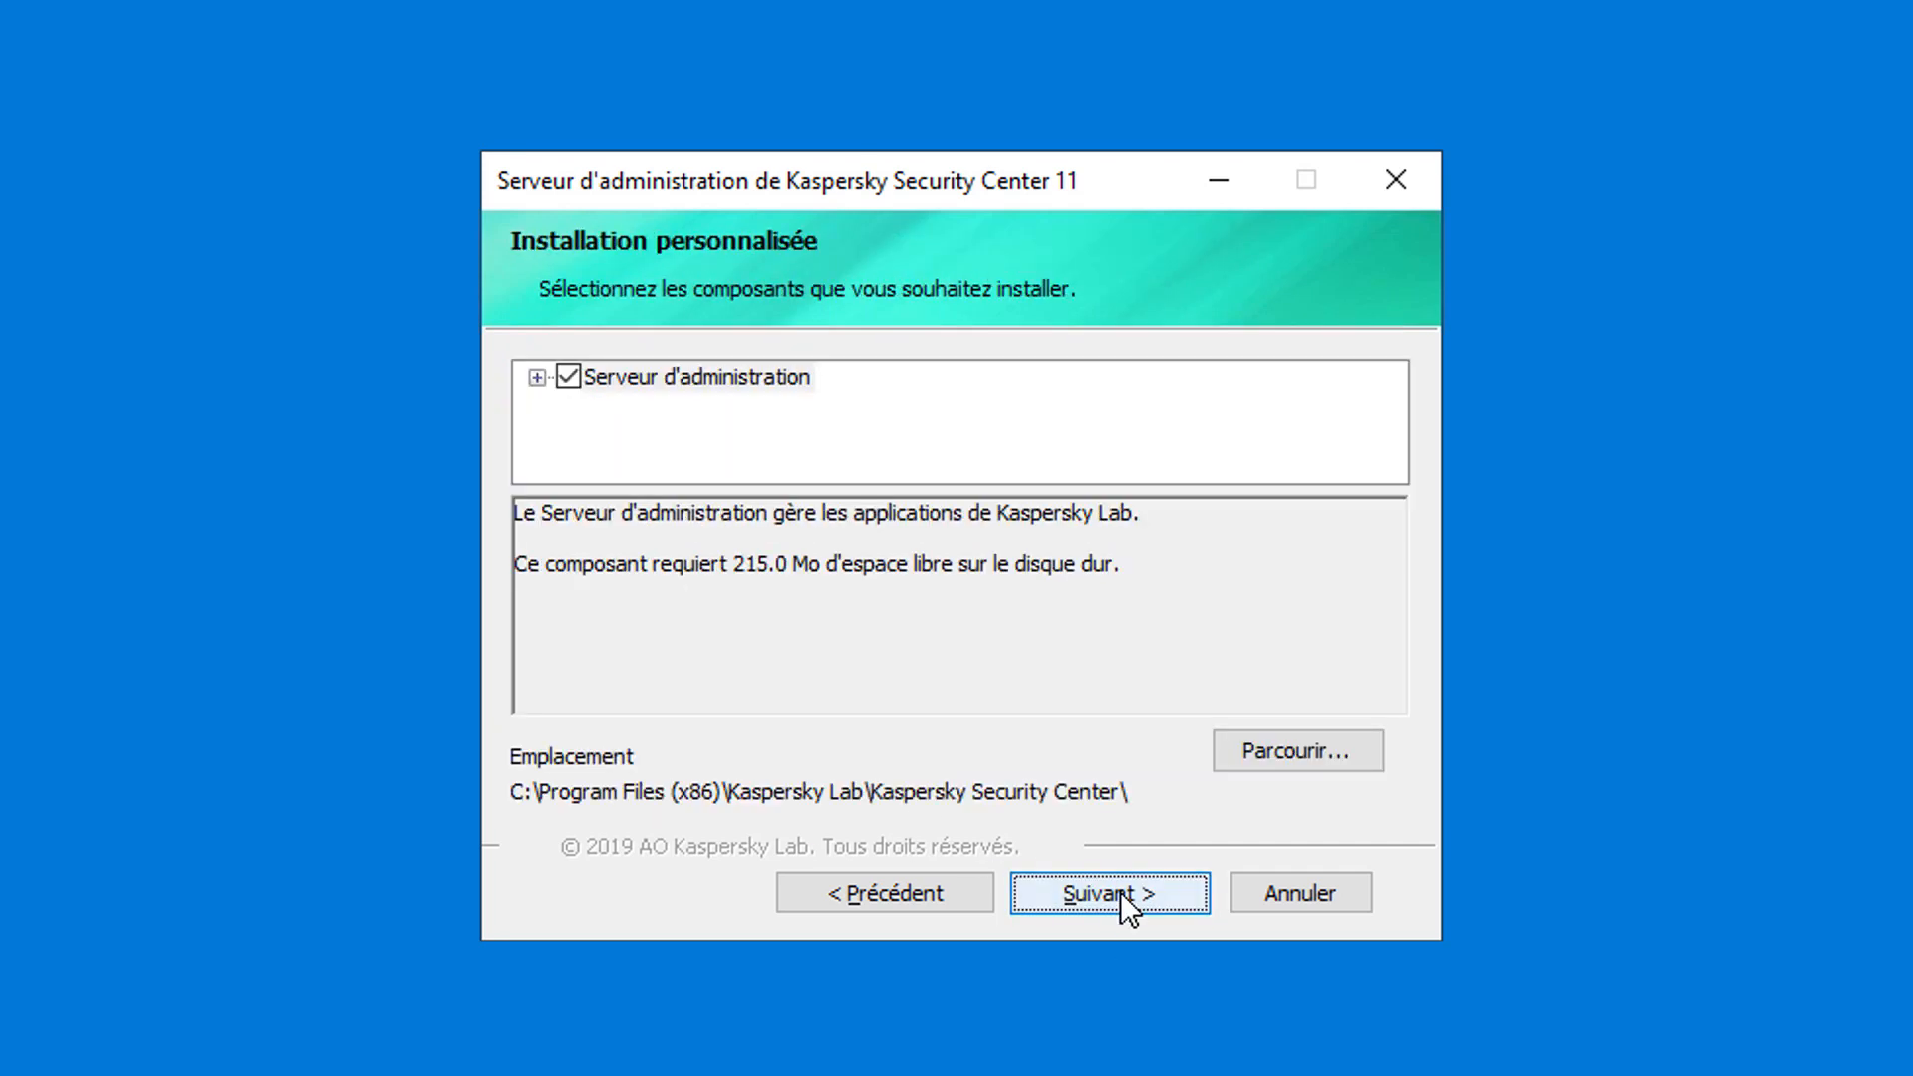
{"action": "left_click", "coordinate": [537, 377]}
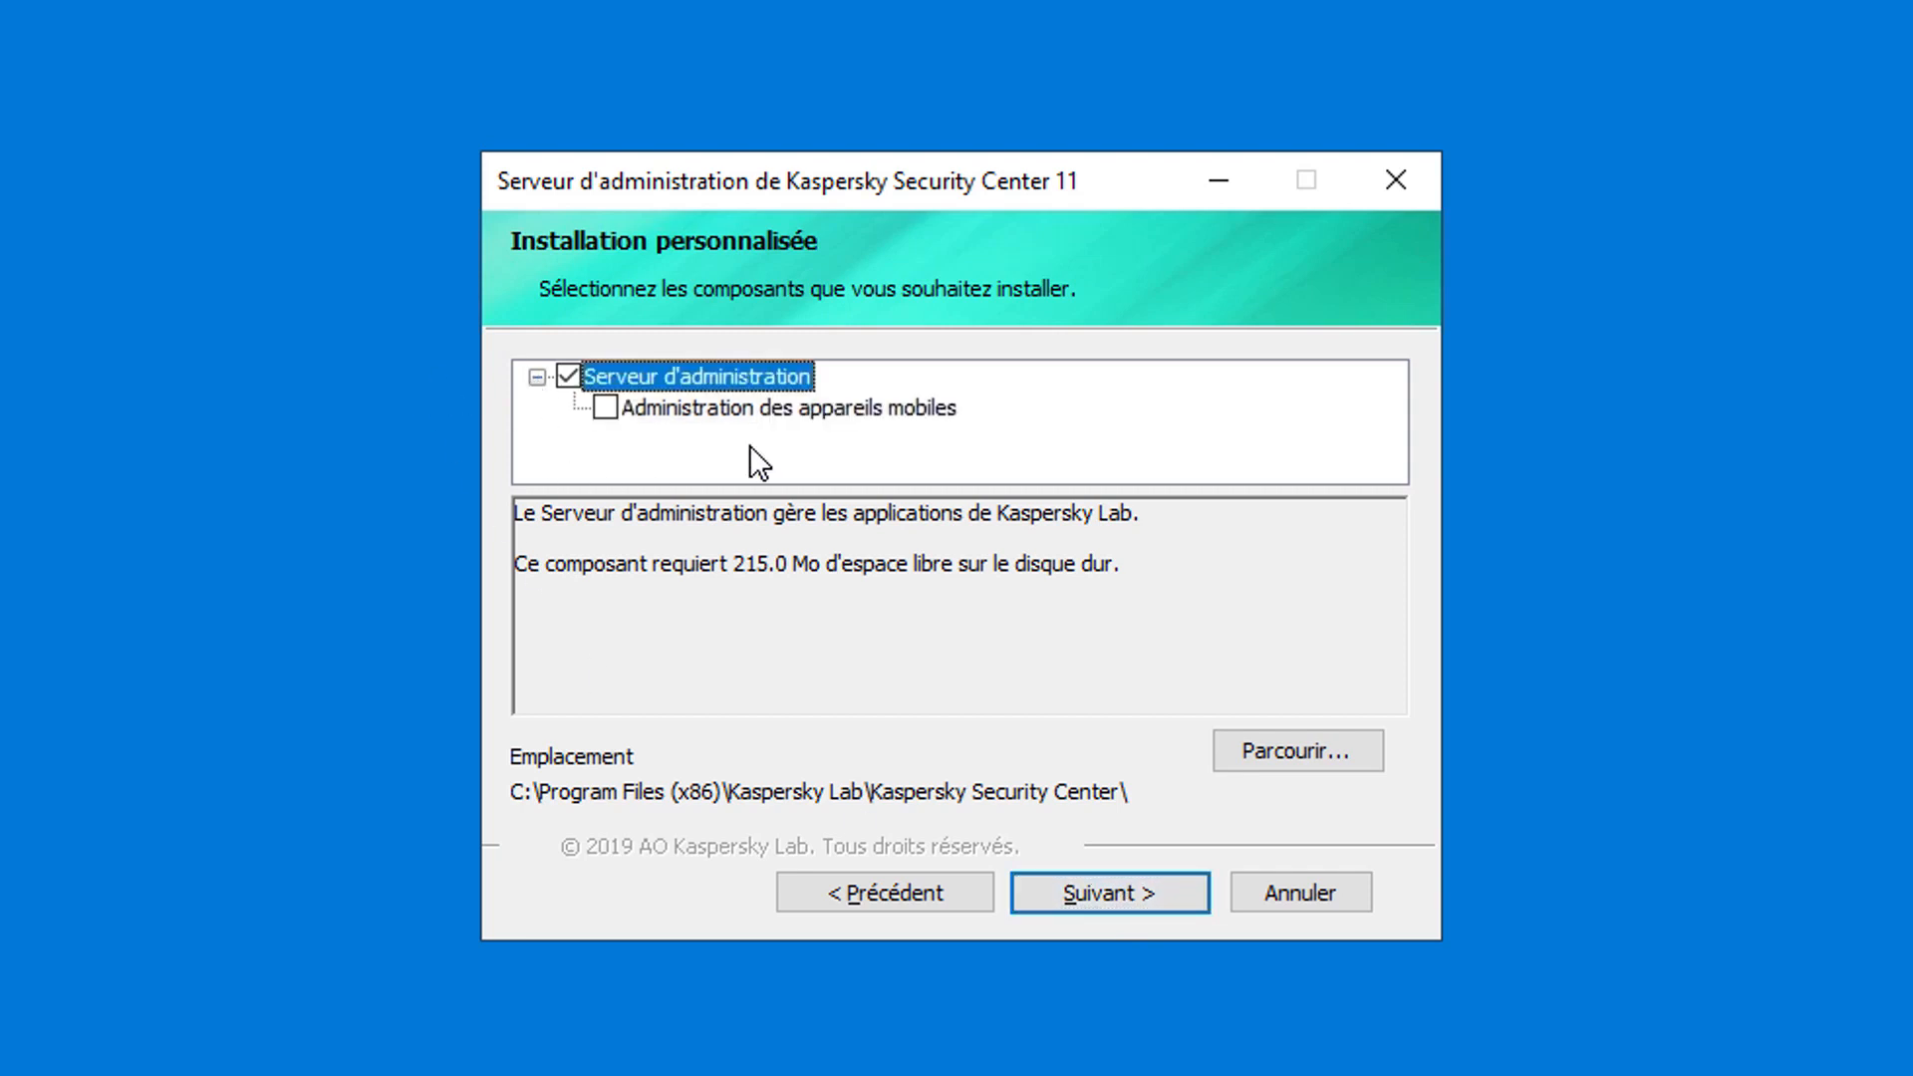
{"action": "left_click", "coordinate": [894, 407]}
{"action": "left_click", "coordinate": [605, 407]}
{"action": "left_click", "coordinate": [1126, 899]}
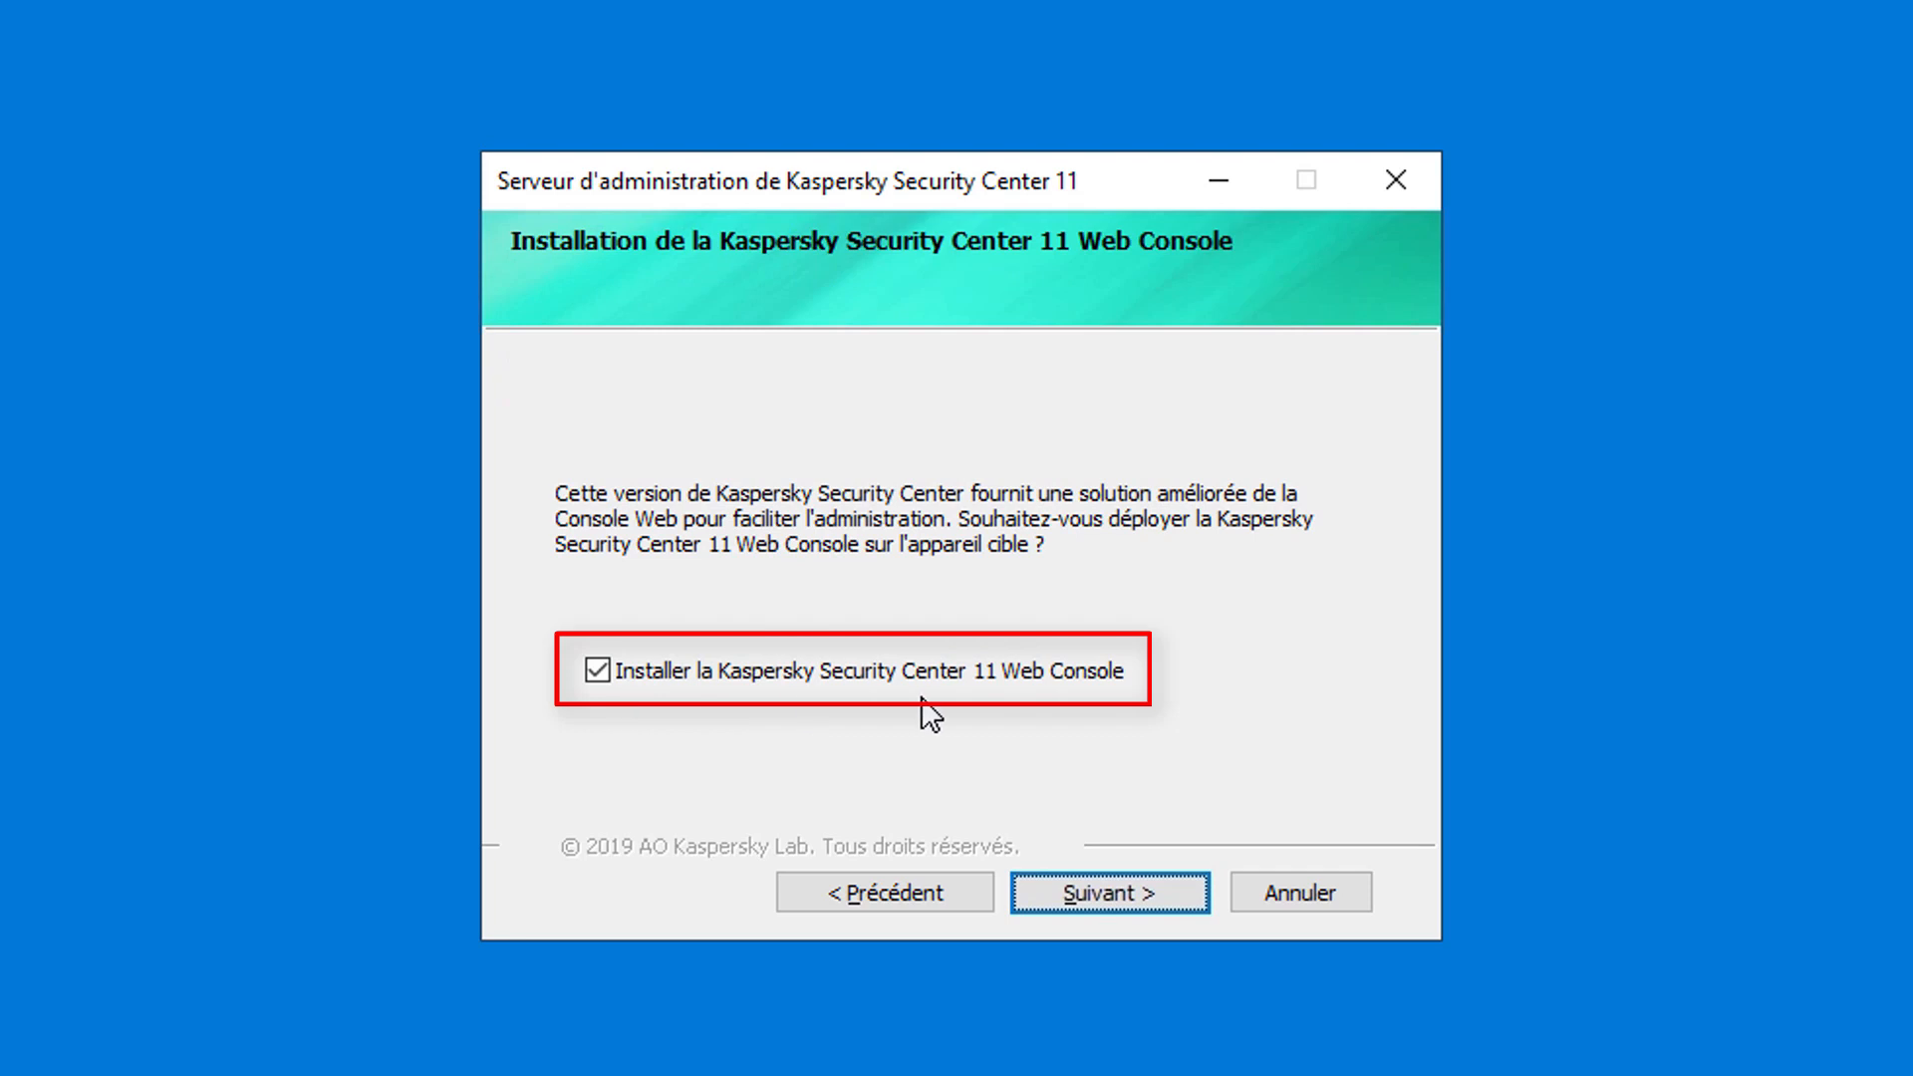
Keep the Kaspersky Security Center 11 Web Console selected for installation and continue.
{"action": "left_click", "coordinate": [852, 676]}
{"action": "left_click", "coordinate": [641, 688]}
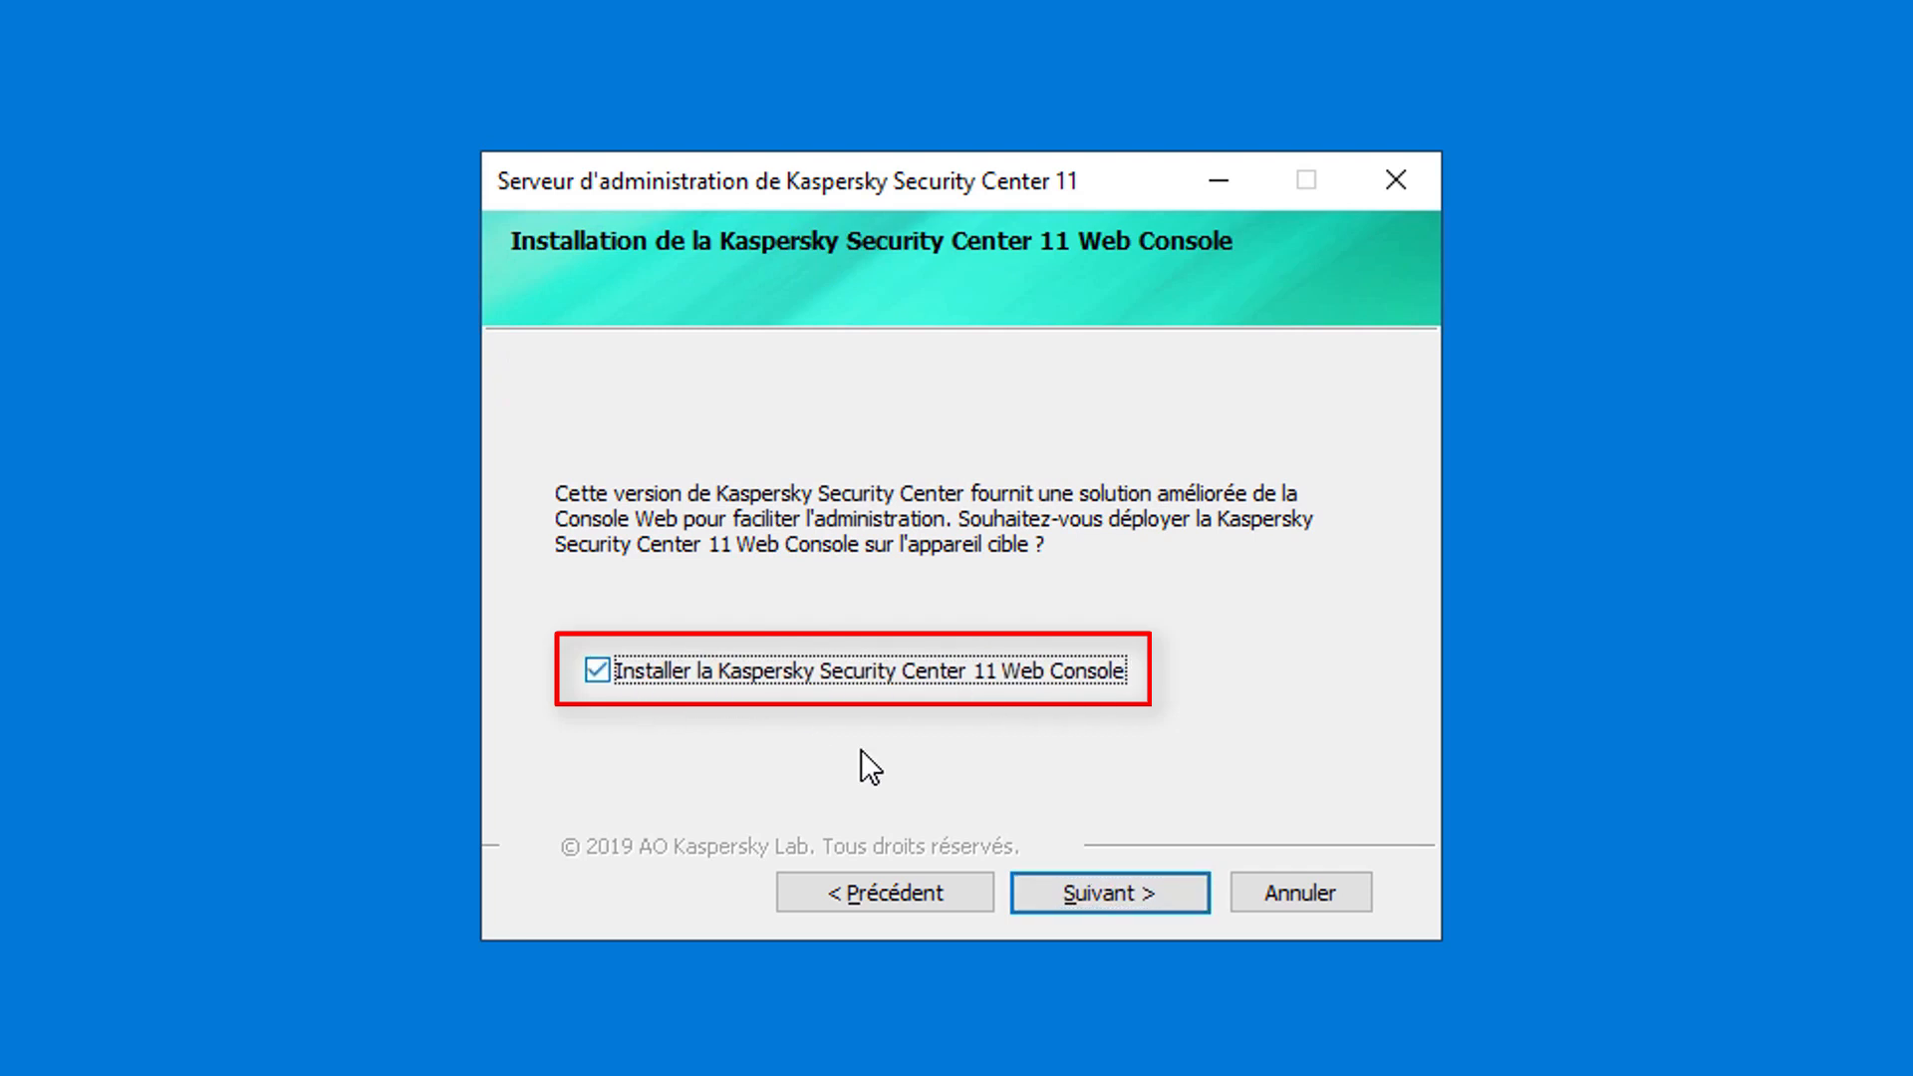
{"action": "left_click", "coordinate": [1117, 899]}
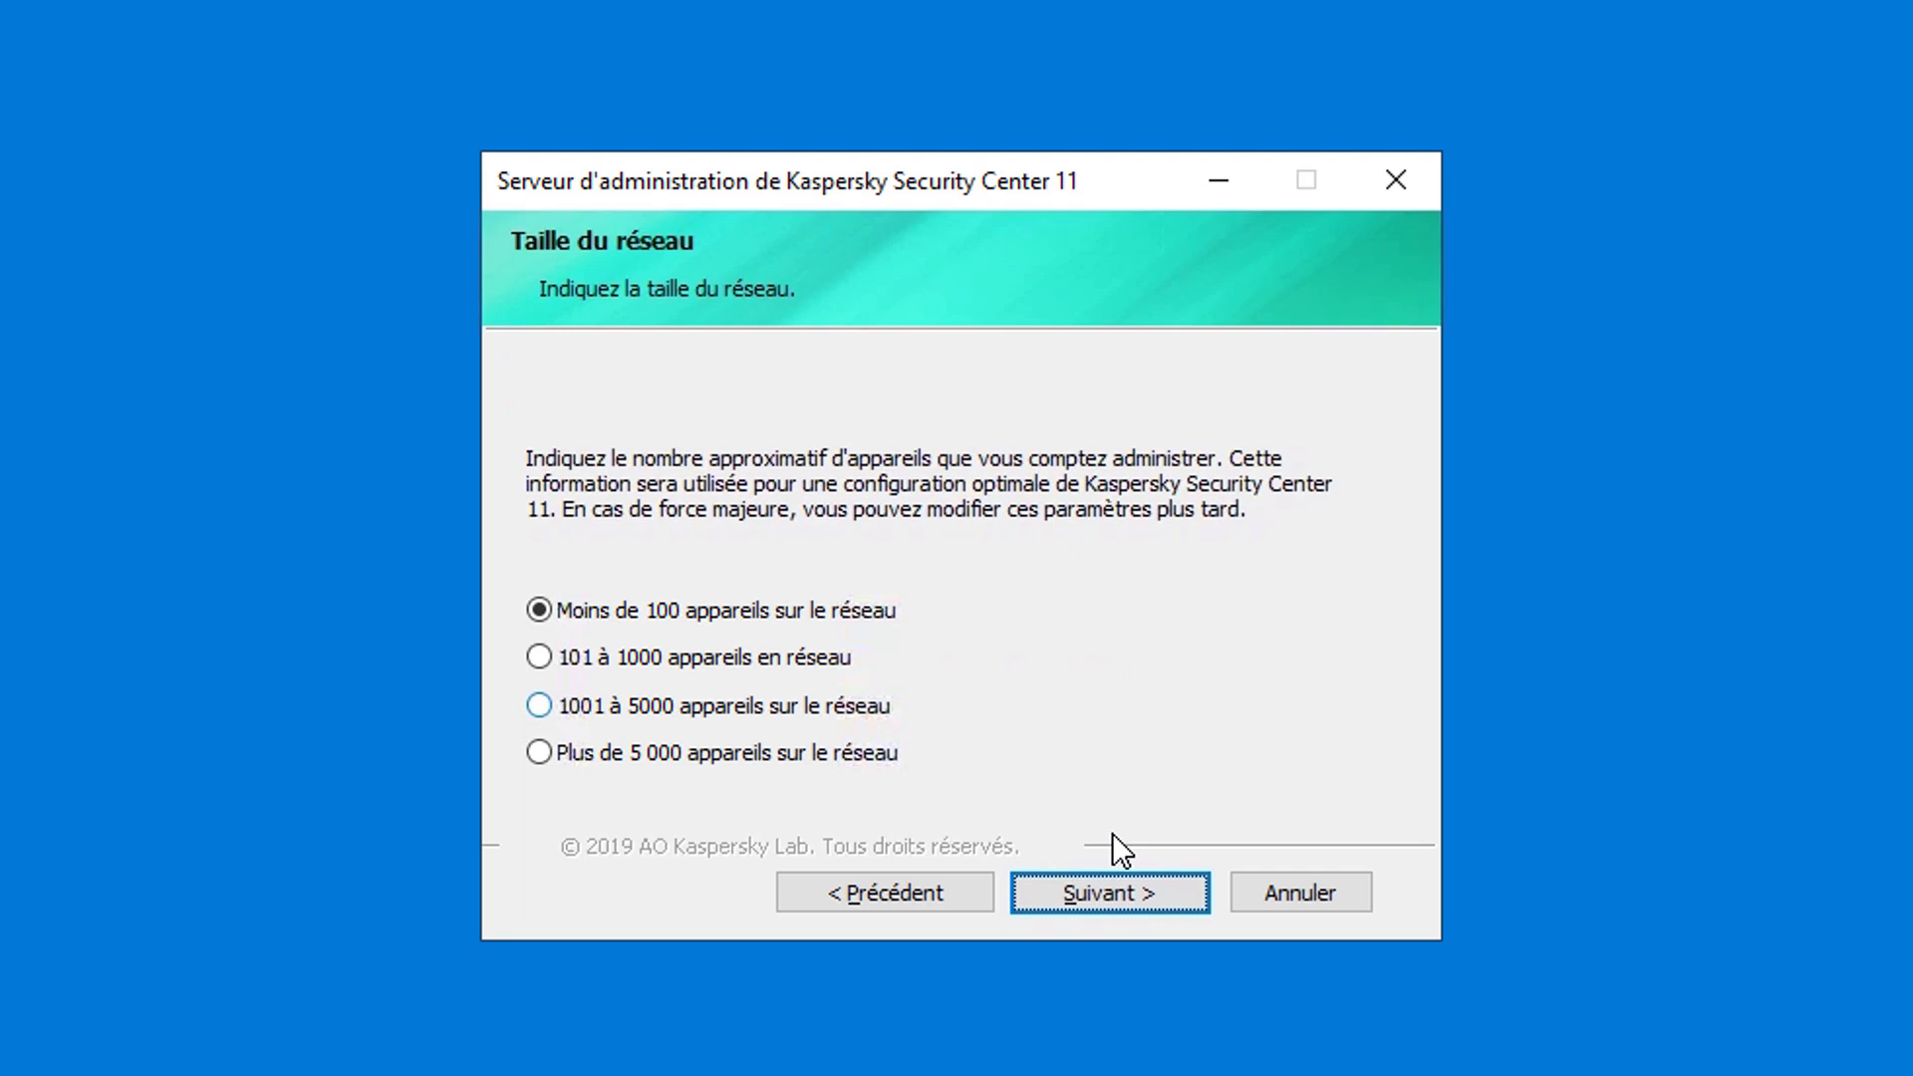
Accept a network size of fewer than 100 devices and Microsoft SQL Server (SQL Server Express) as the database type.
{"action": "left_click", "coordinate": [1096, 890]}
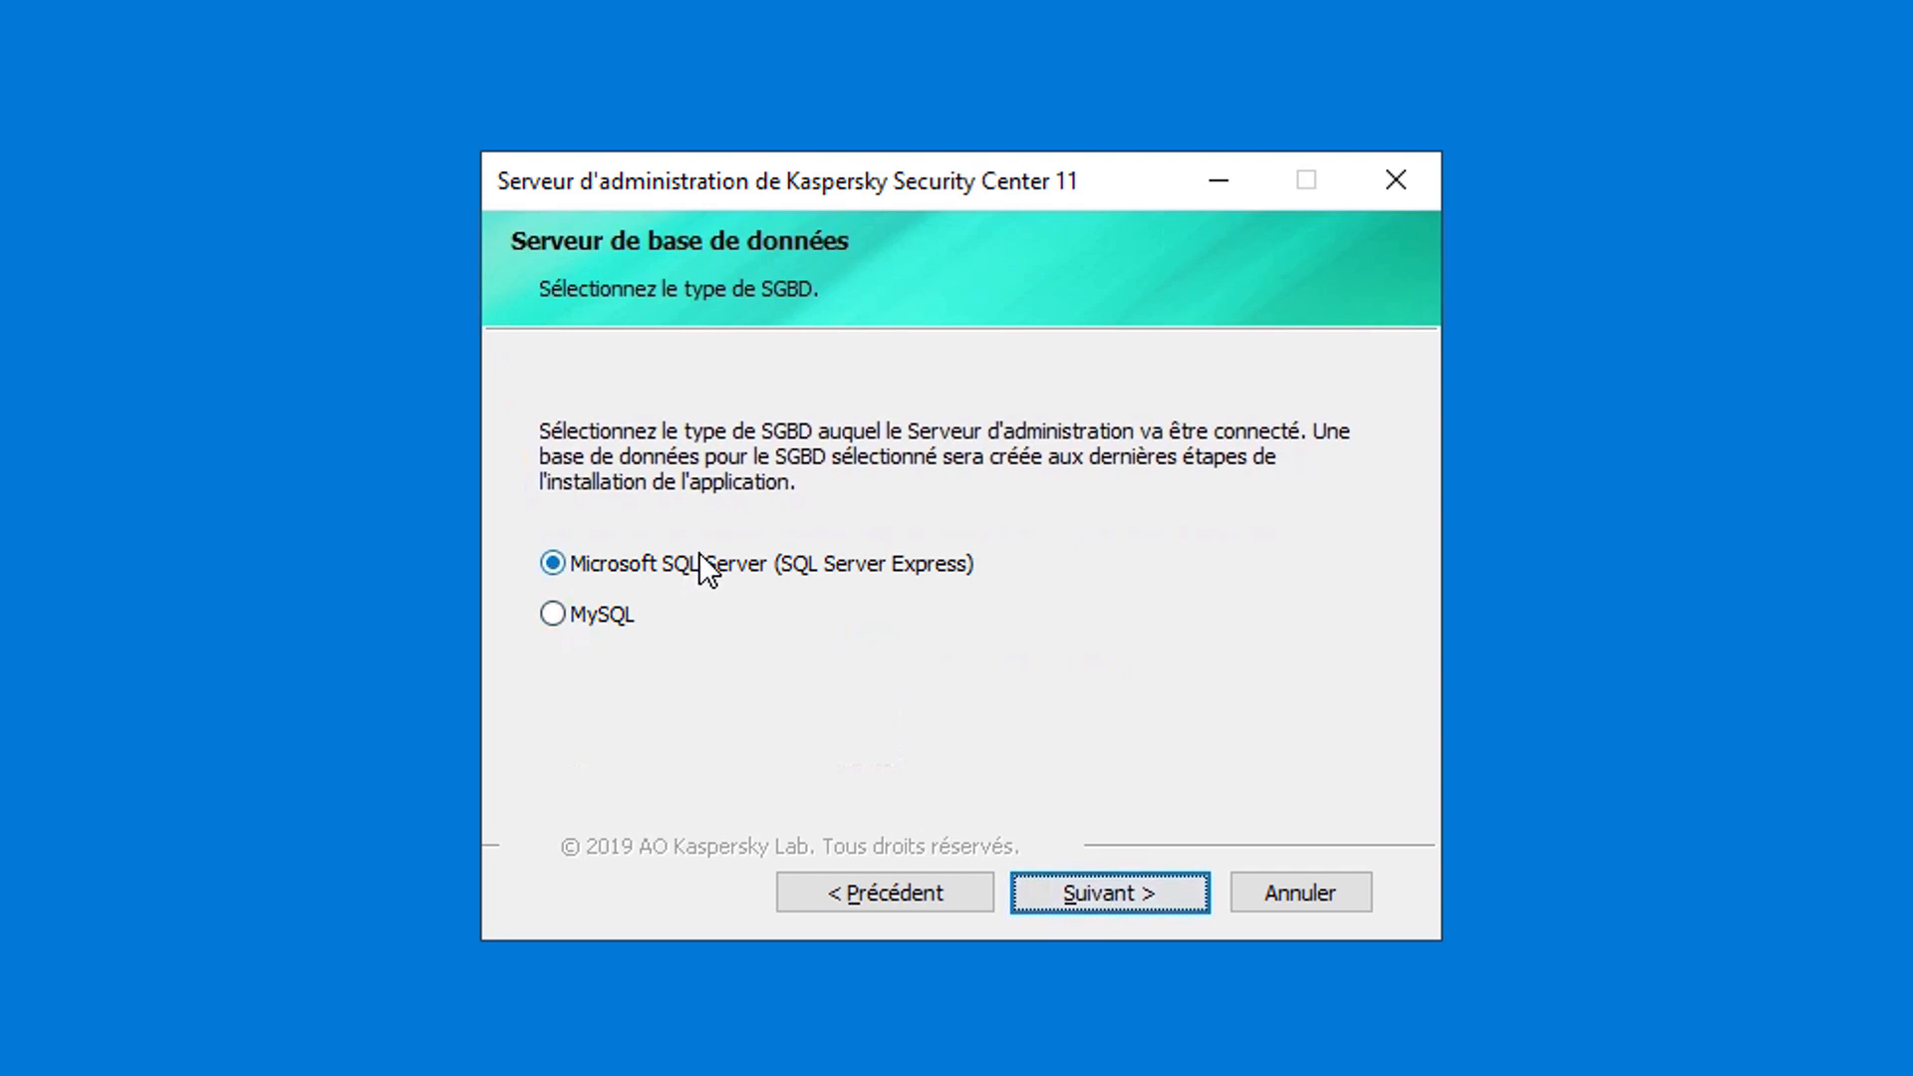
{"action": "left_click", "coordinate": [1188, 905]}
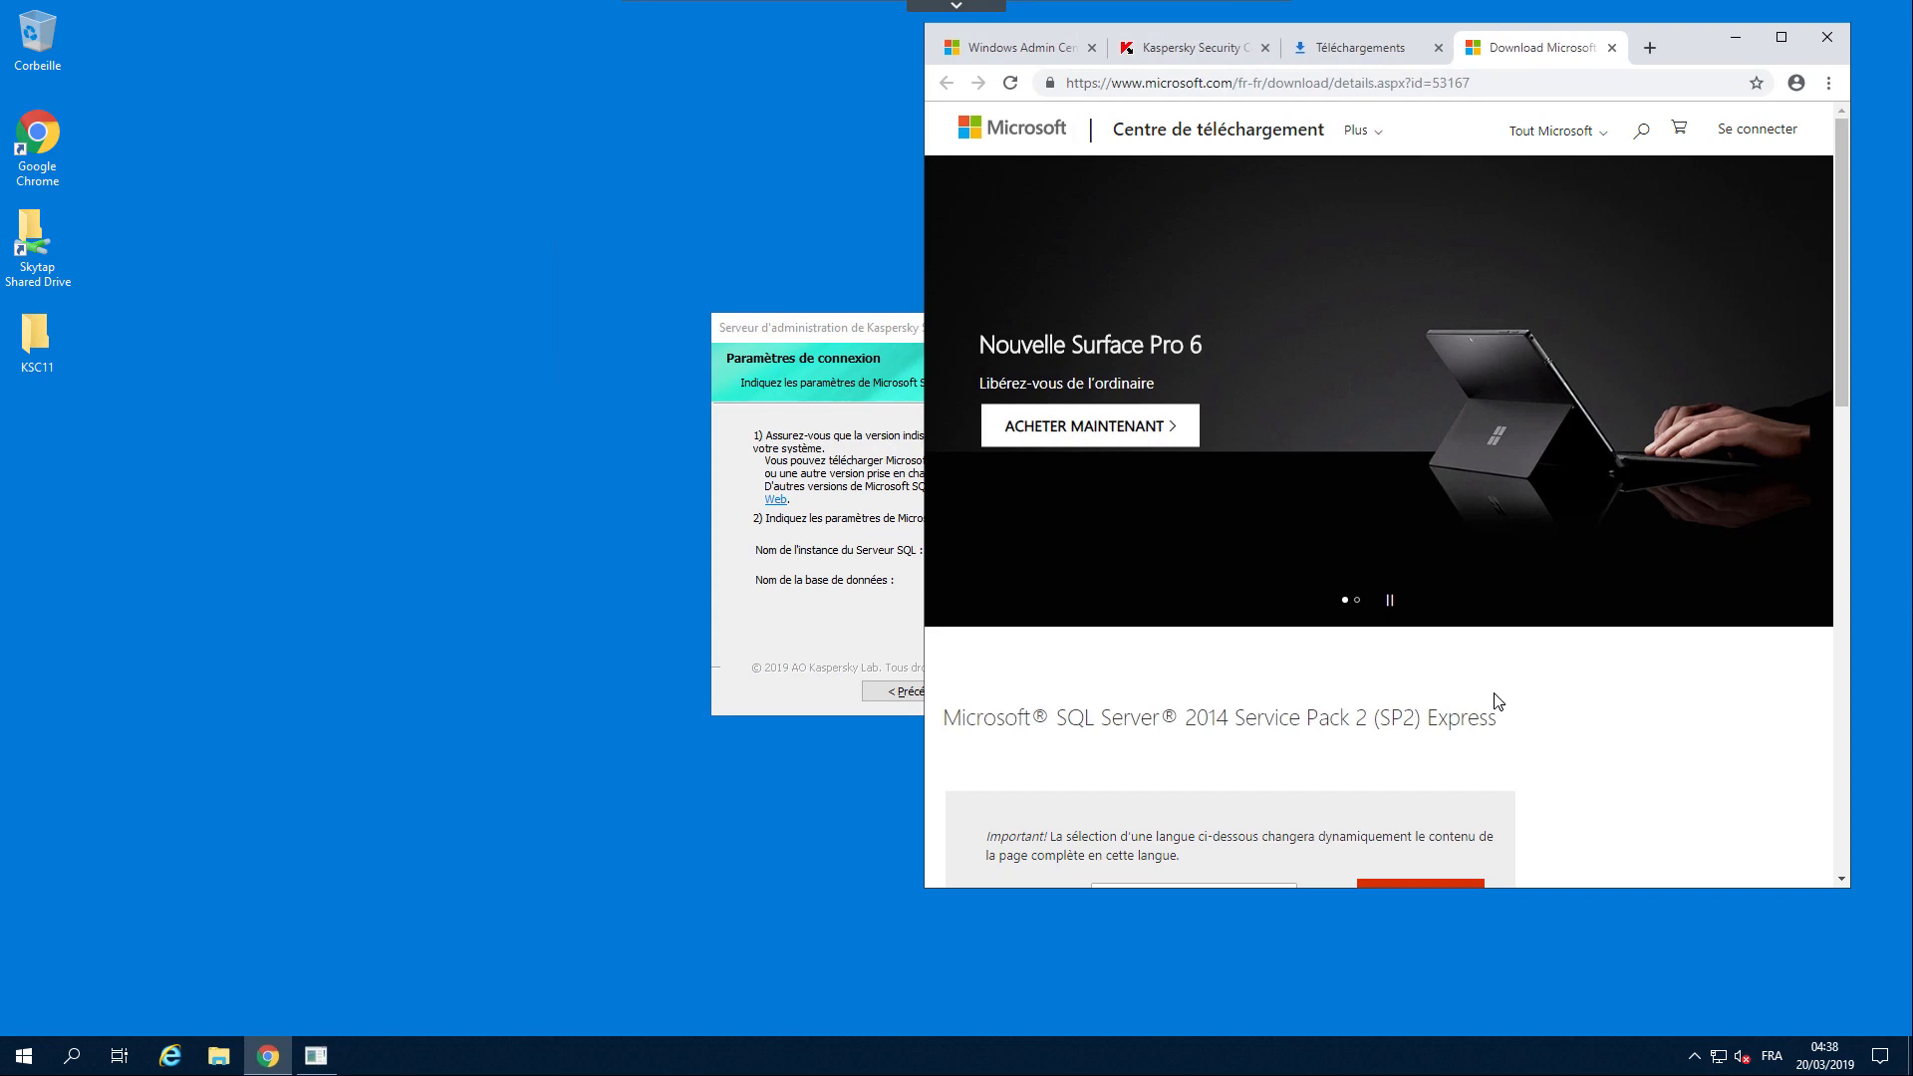
Download SQLEXPR_x64_FRA.exe from Microsoft's SQL Server 2014 Service Pack 2 Express page.
{"action": "scroll", "coordinate": [1495, 702], "scroll_direction": "down", "scroll_amount": 3}
{"action": "scroll", "coordinate": [1506, 705], "scroll_direction": "down", "scroll_amount": 2}
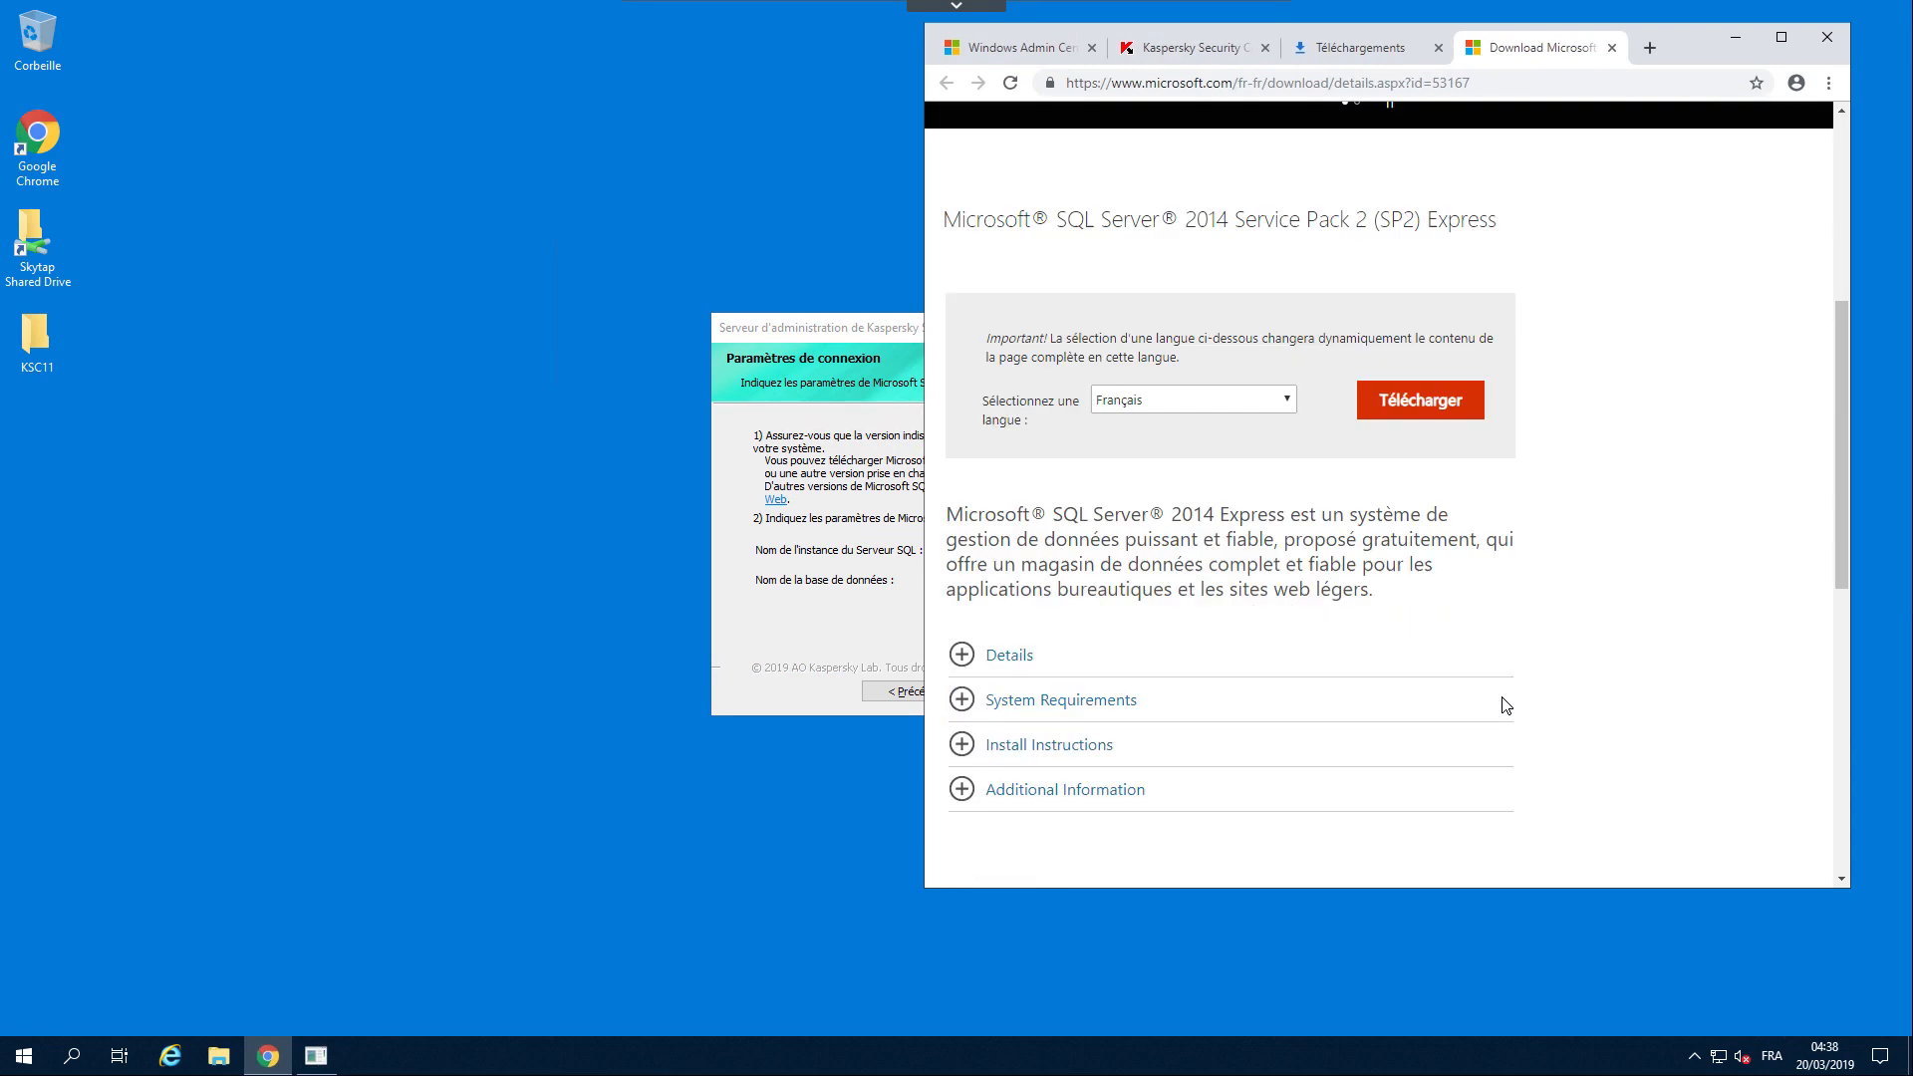
{"action": "scroll", "coordinate": [1506, 706], "scroll_direction": "up", "scroll_amount": 3}
{"action": "left_click", "coordinate": [1427, 612]}
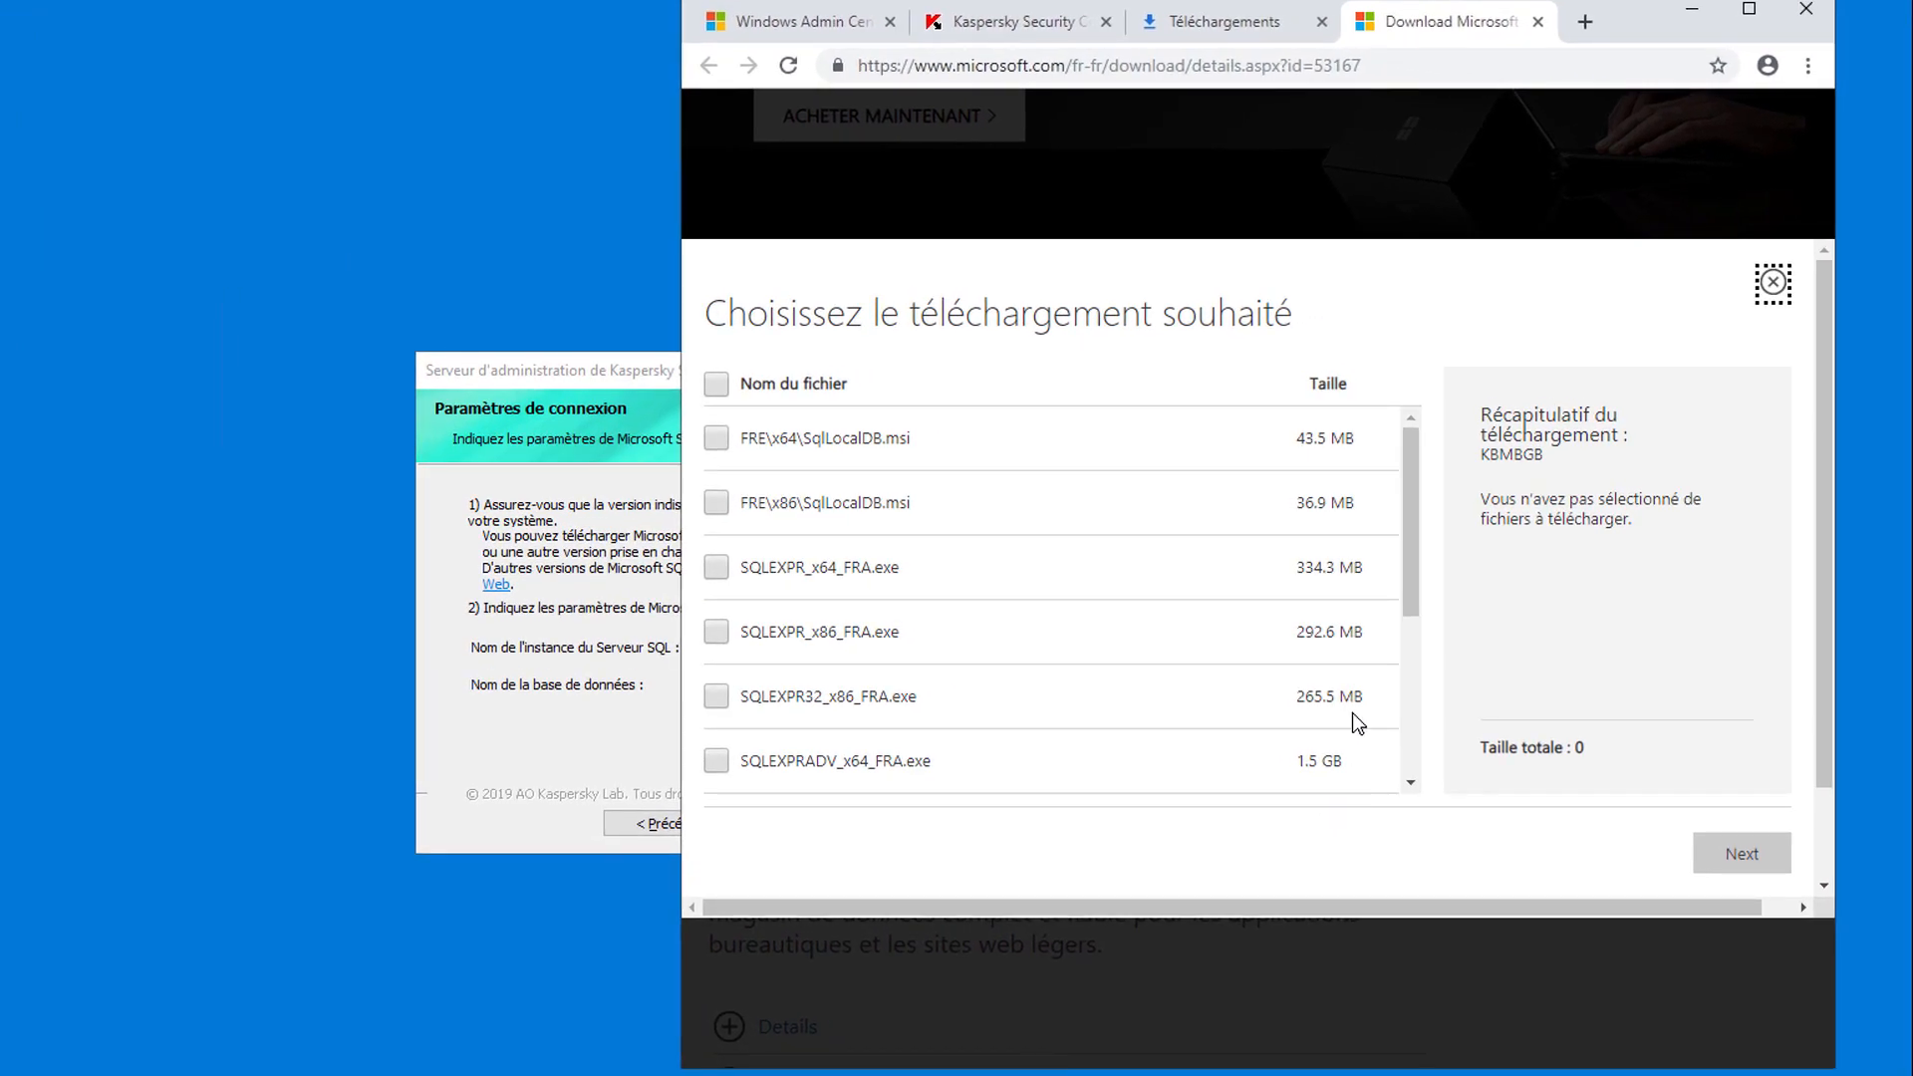
{"action": "mouse_move", "coordinate": [1413, 553]}
{"action": "left_mouse_down"}
{"action": "mouse_move", "coordinate": [1419, 588]}
{"action": "mouse_move", "coordinate": [1419, 565]}
{"action": "left_mouse_up"}
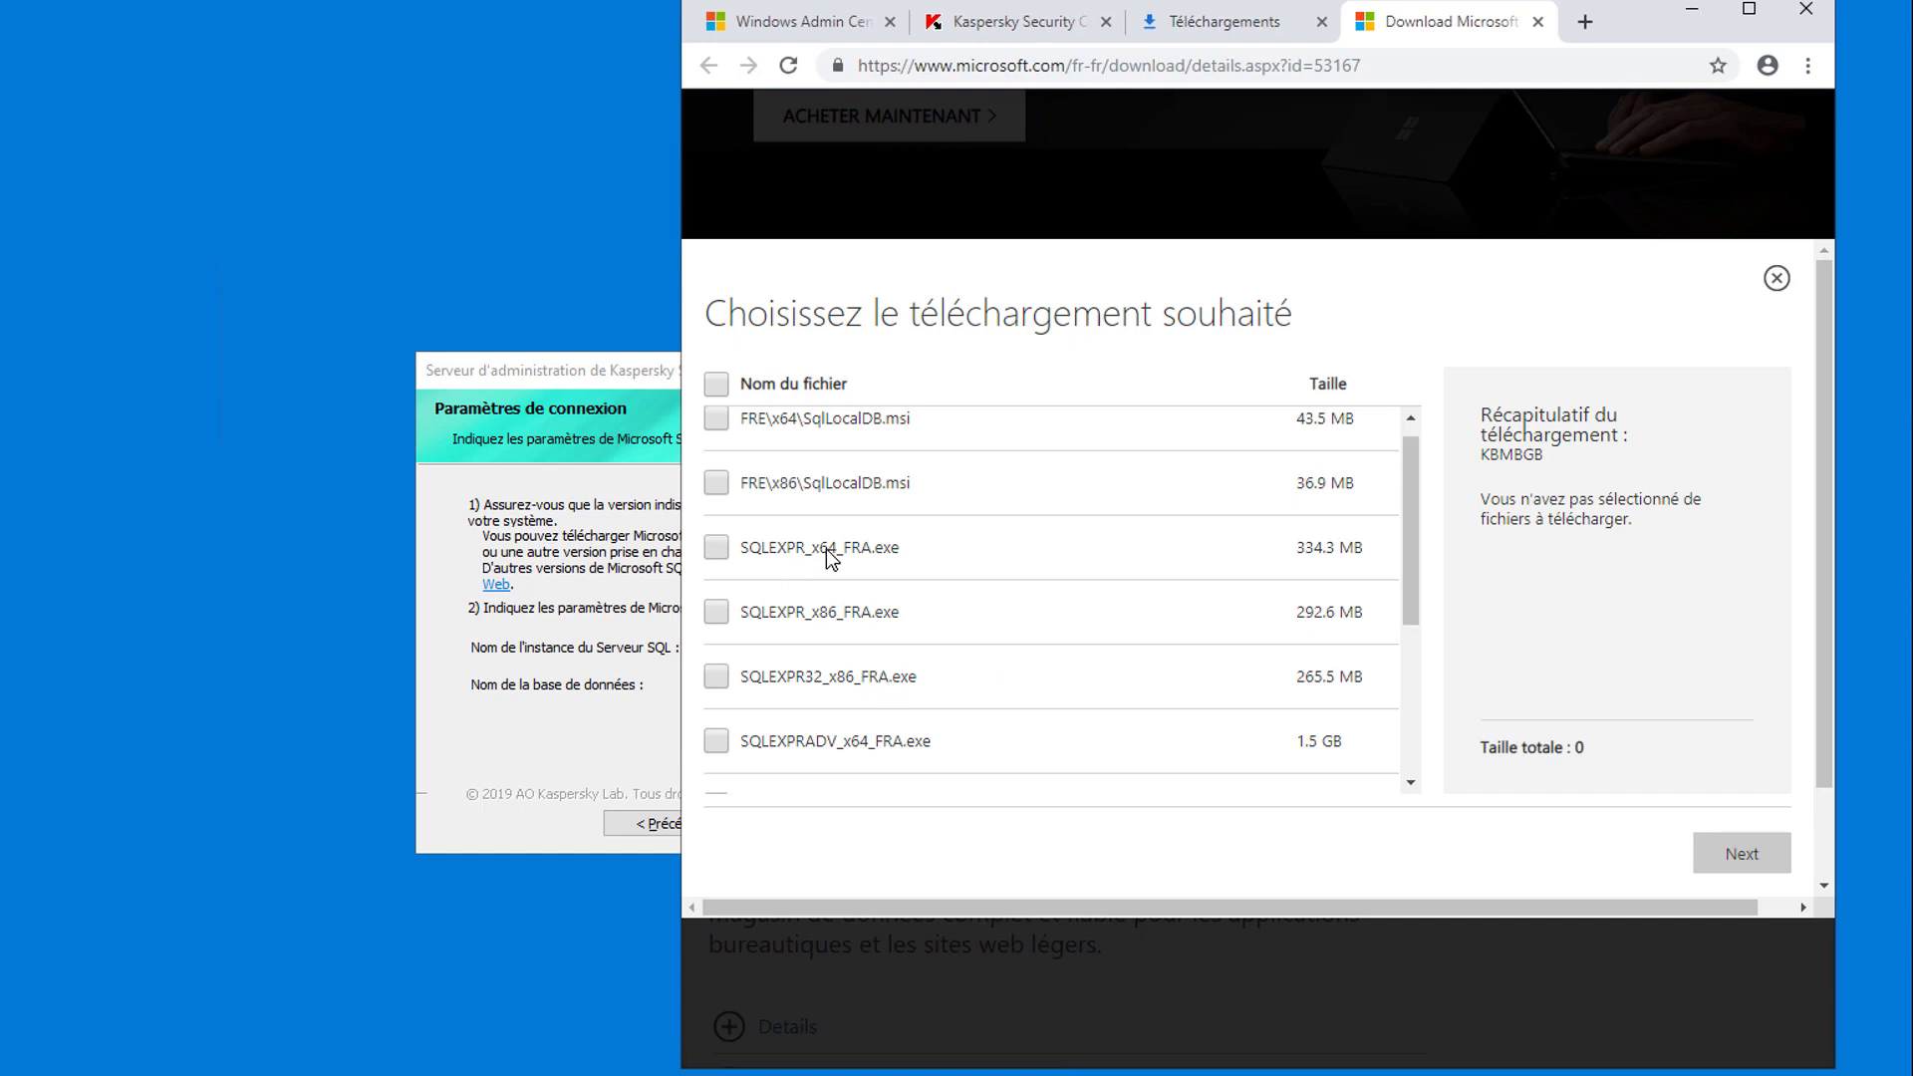
{"action": "left_click", "coordinate": [716, 547]}
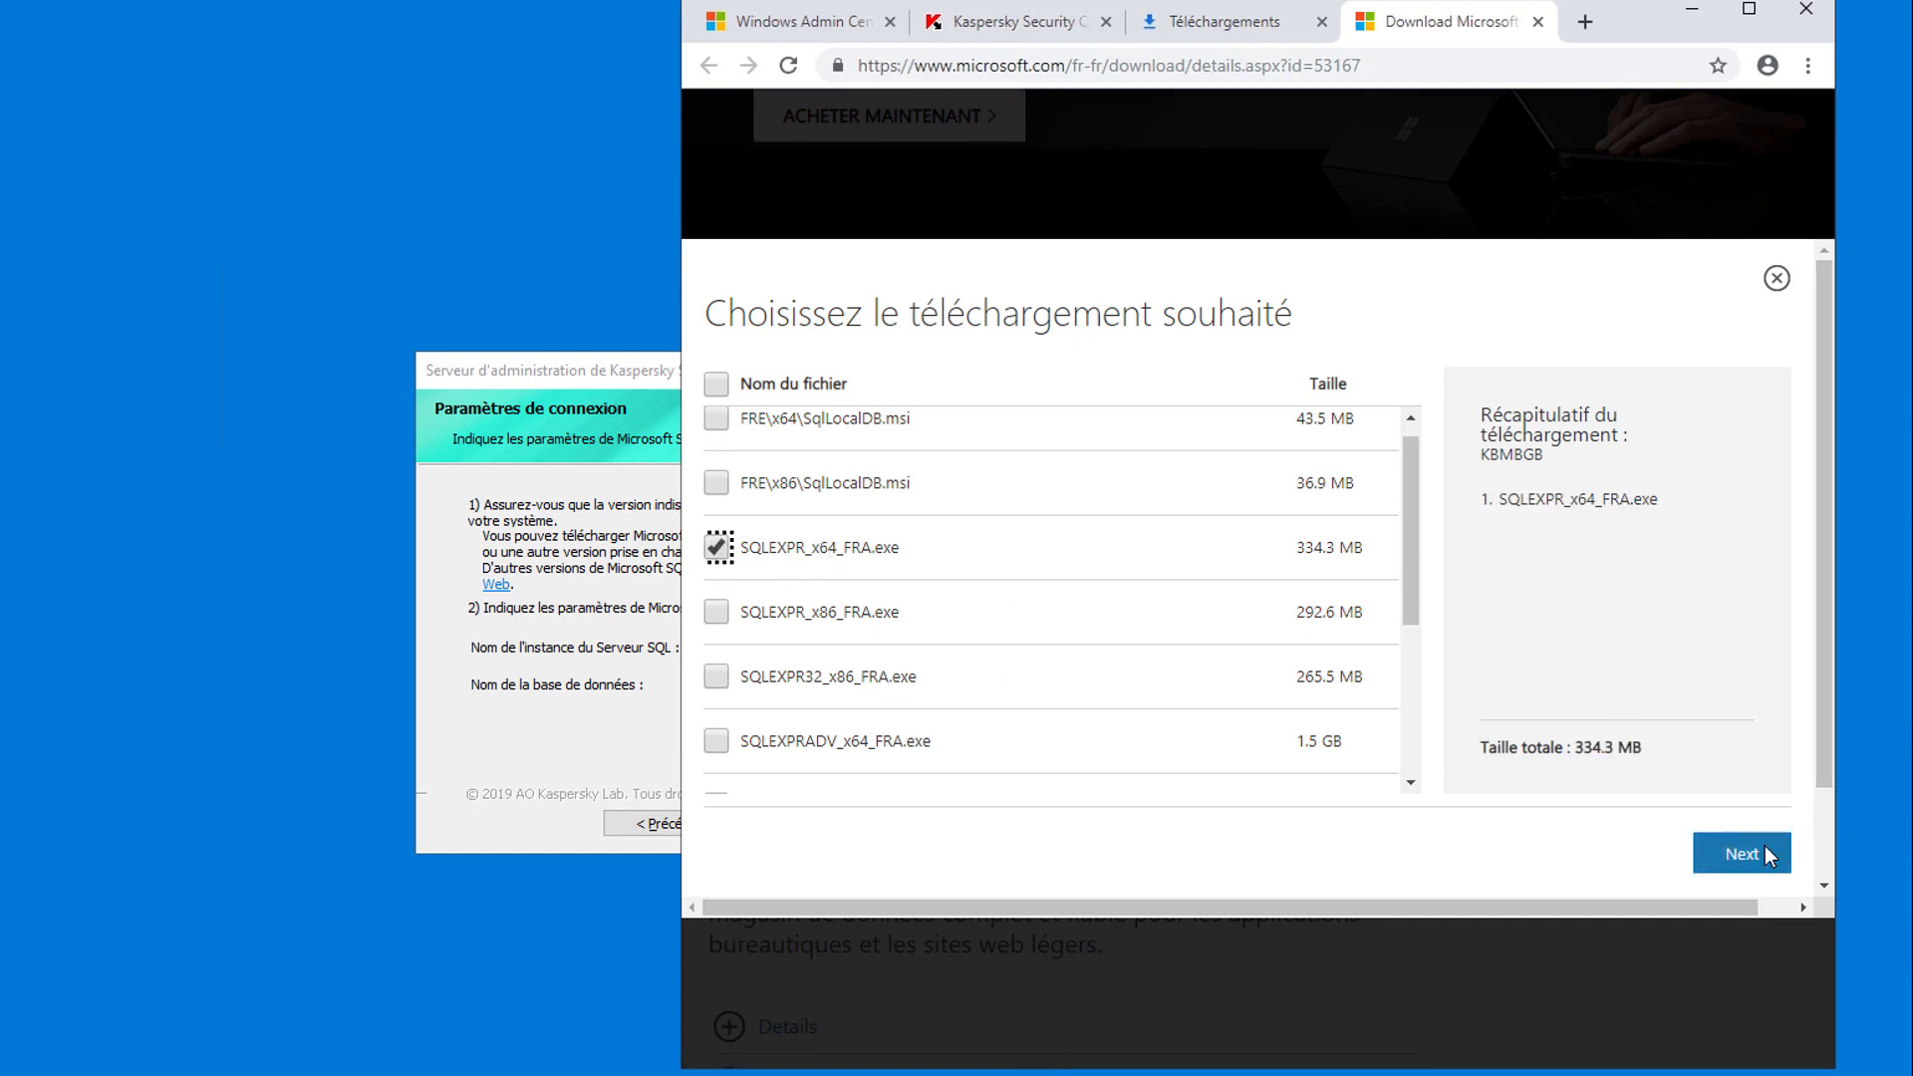
{"action": "left_click", "coordinate": [1757, 869]}
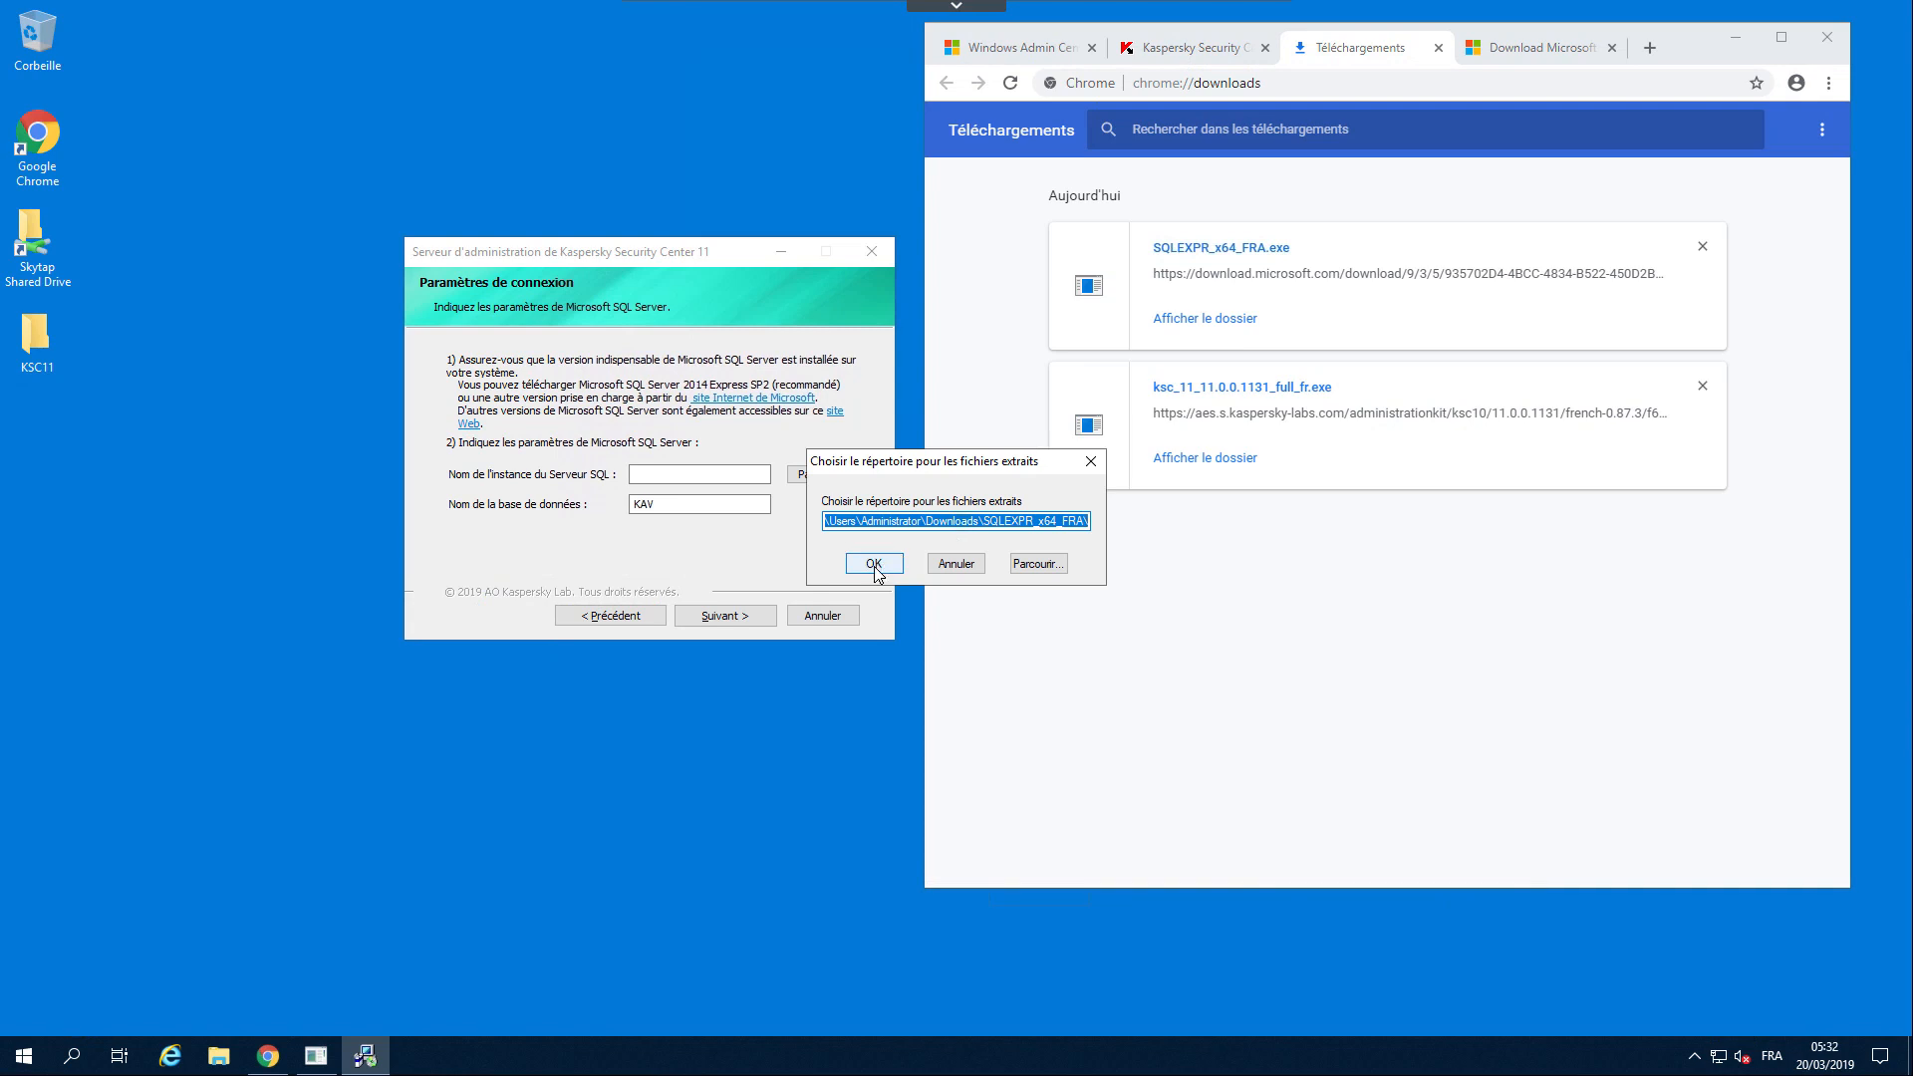
Extract SQLEXPR_x64_FRA.exe to the proposed Downloads directory and start a new stand-alone SQL Server 2014 installation.
{"action": "left_click", "coordinate": [874, 564]}
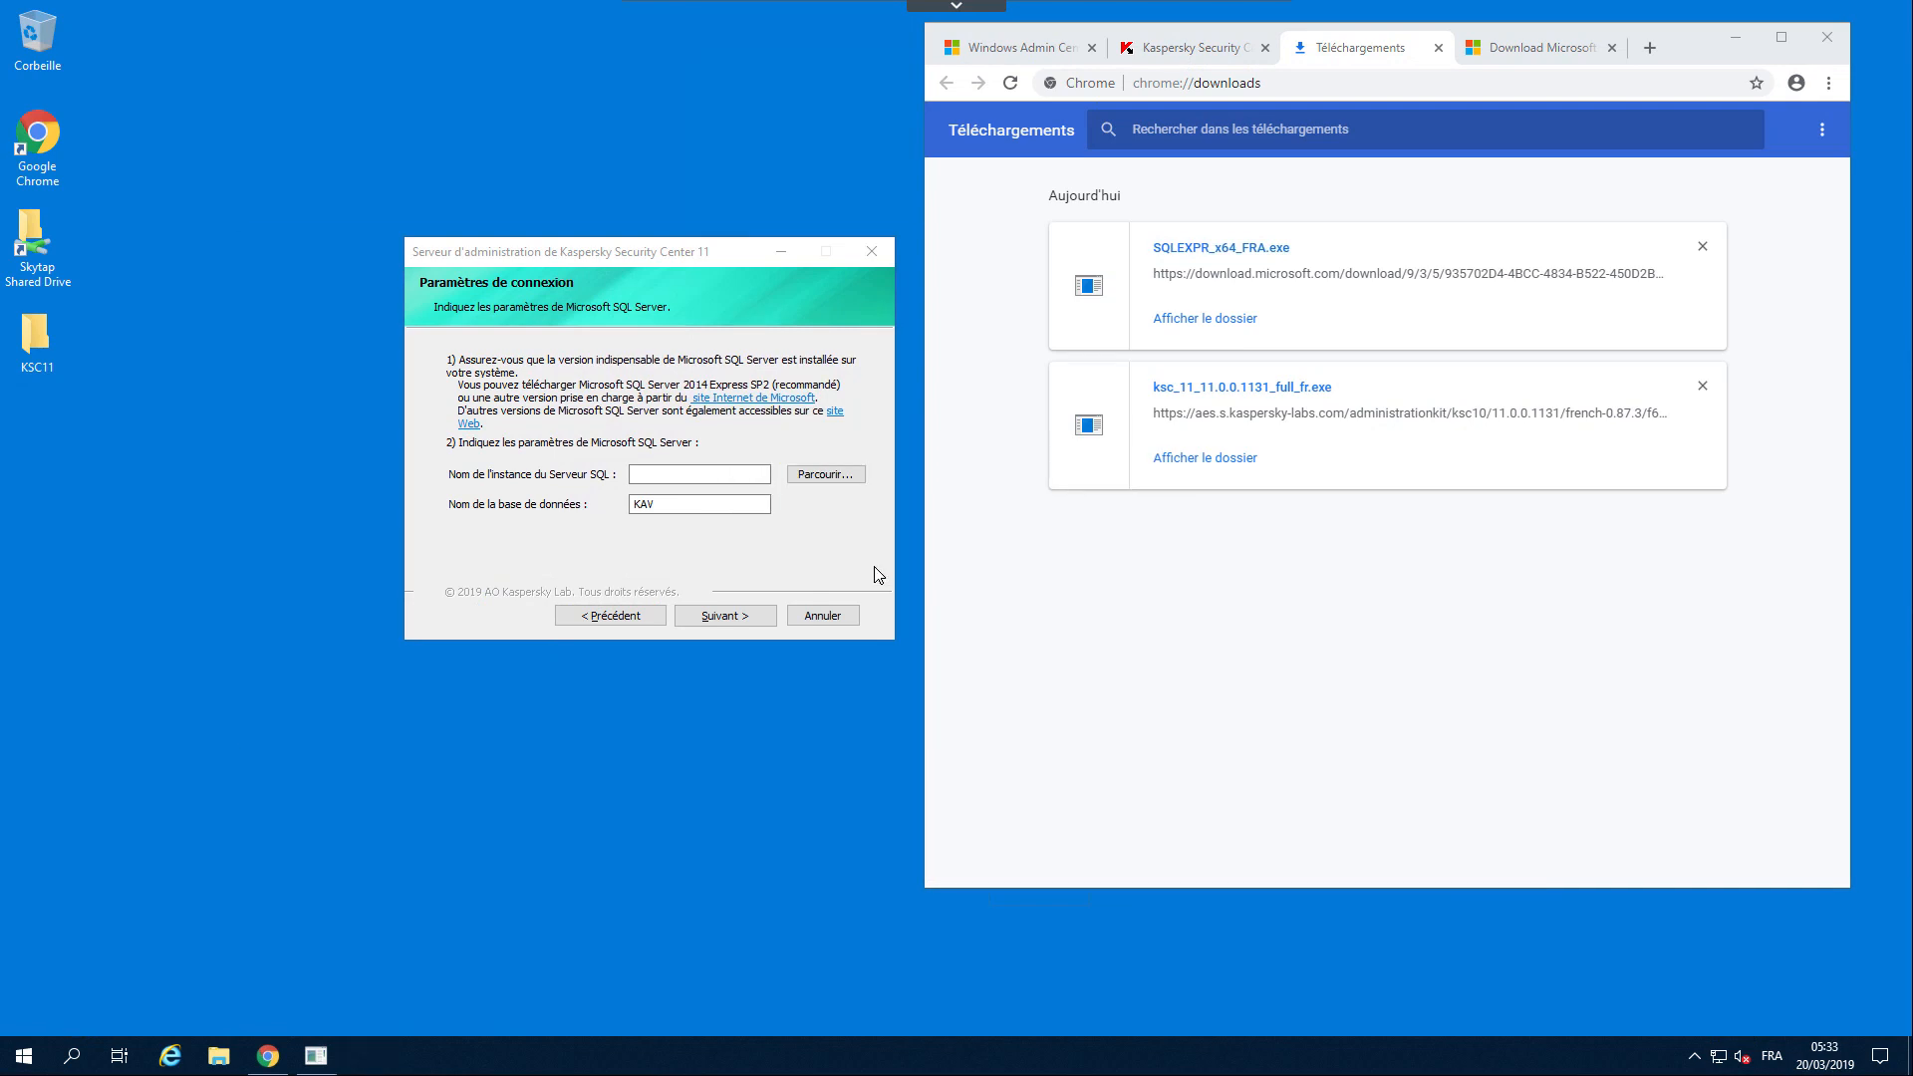
{"action": "left_click", "coordinate": [581, 264]}
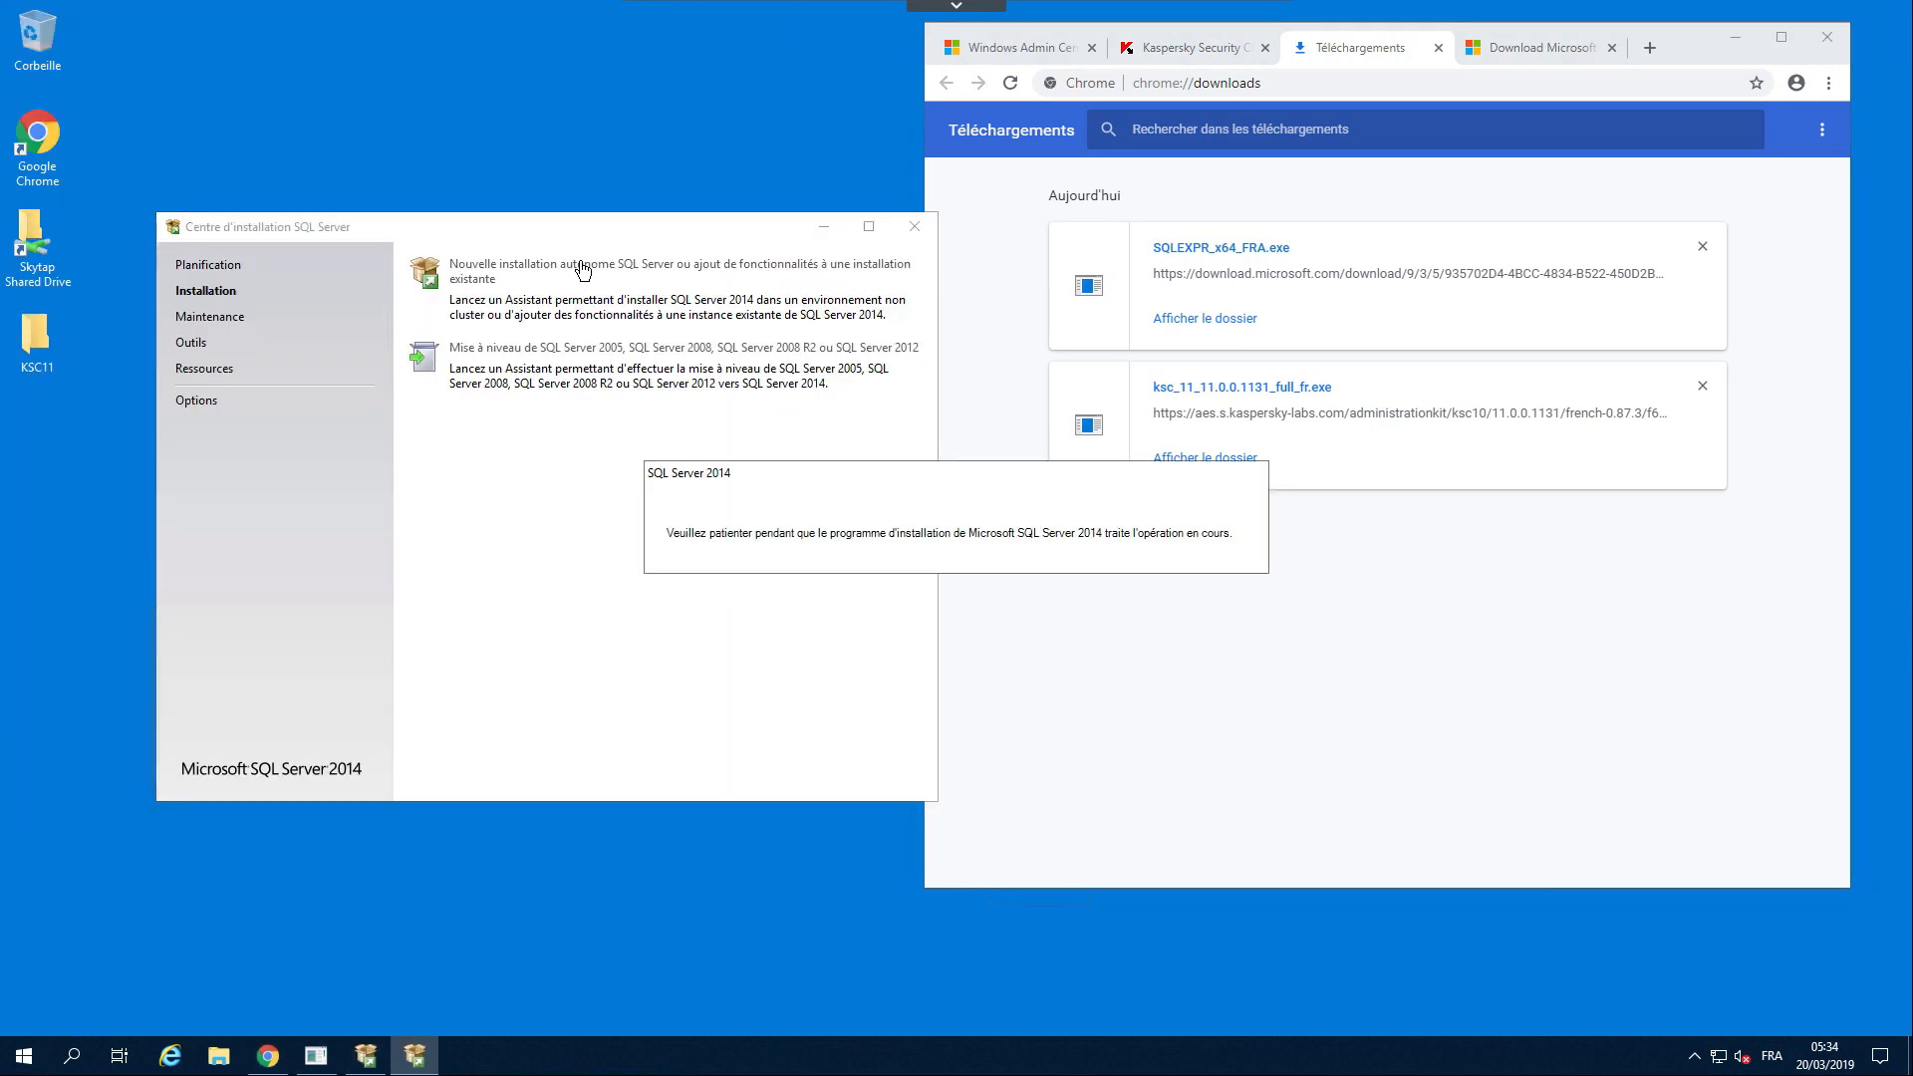
Accept the SQL Server 2014 licence terms and advance the setup to feature selection.
{"action": "left_click", "coordinate": [782, 602]}
{"action": "left_click", "coordinate": [1208, 809]}
{"action": "left_click", "coordinate": [1209, 808]}
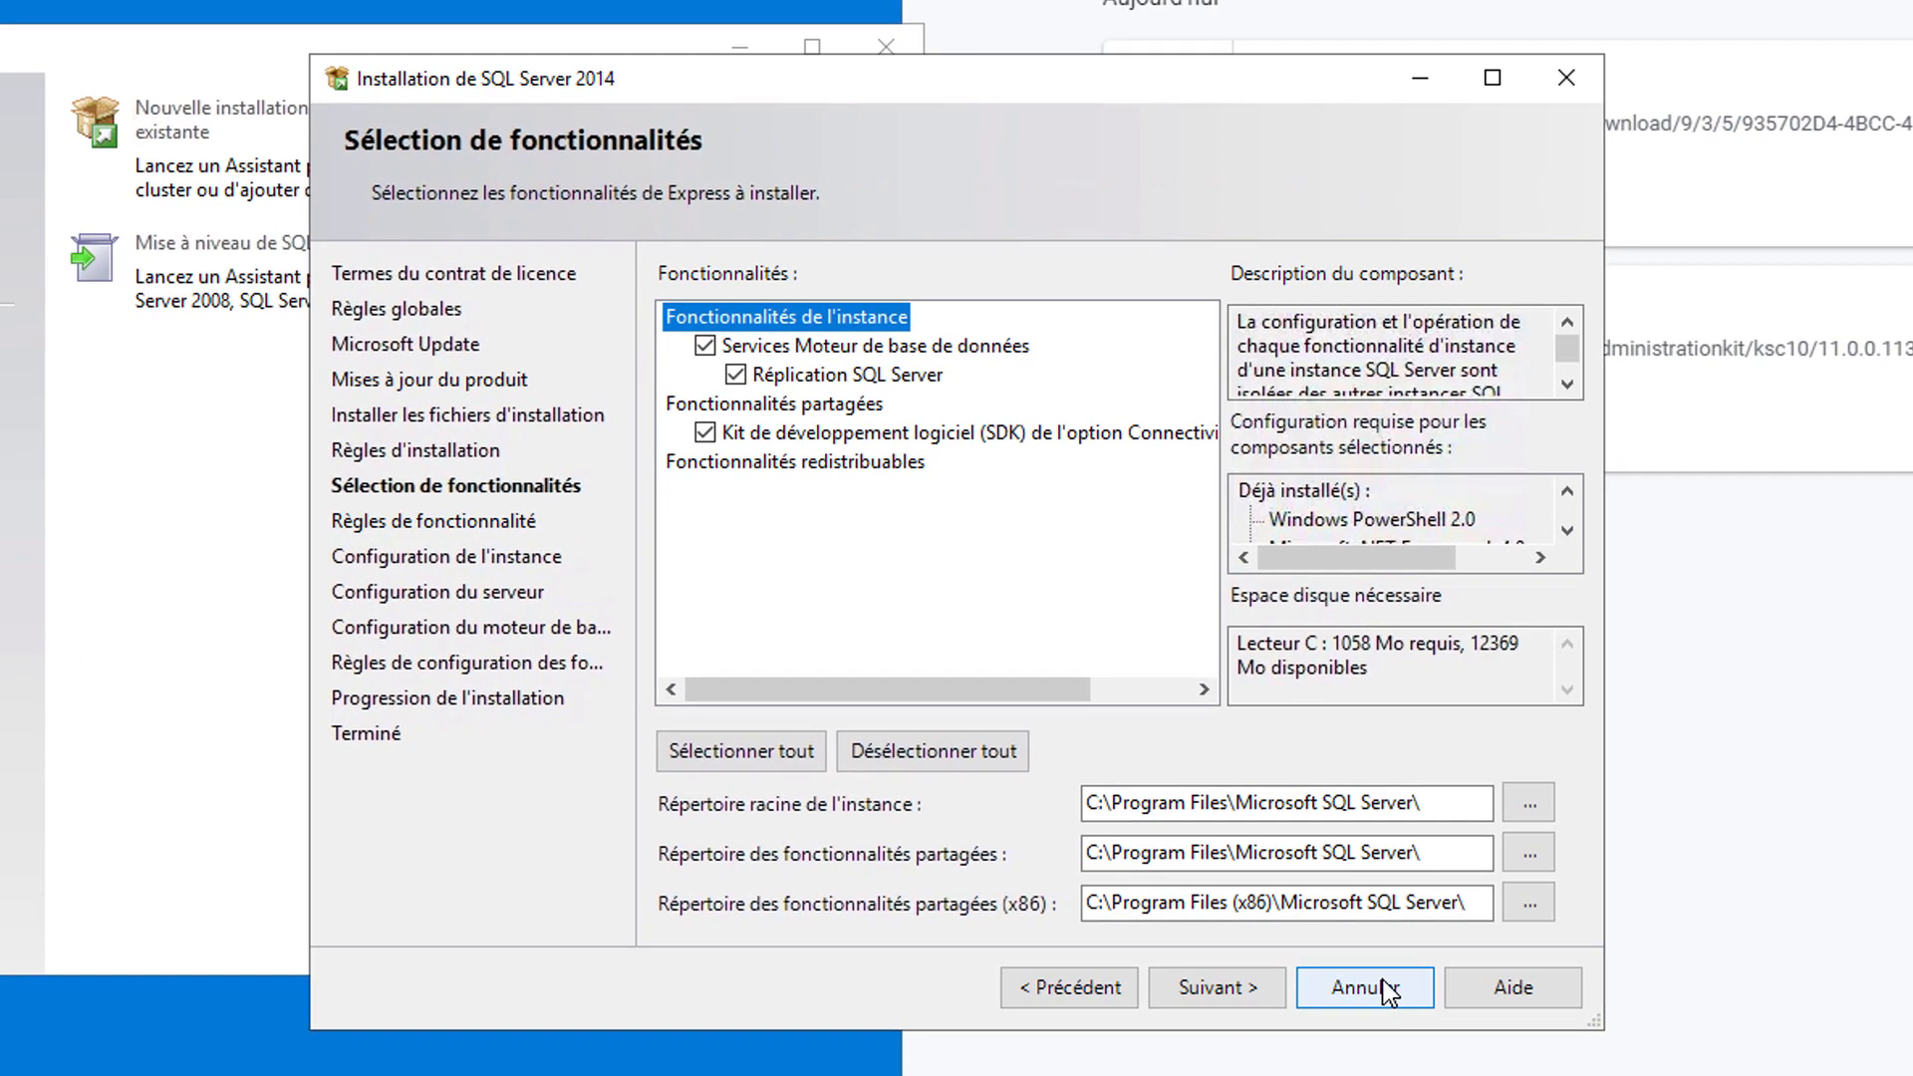
Exclude SQL Server Replication and the client connectivity SDK from the features, keep the proposed instance, and advance to server configuration.
{"action": "left_click", "coordinate": [735, 376]}
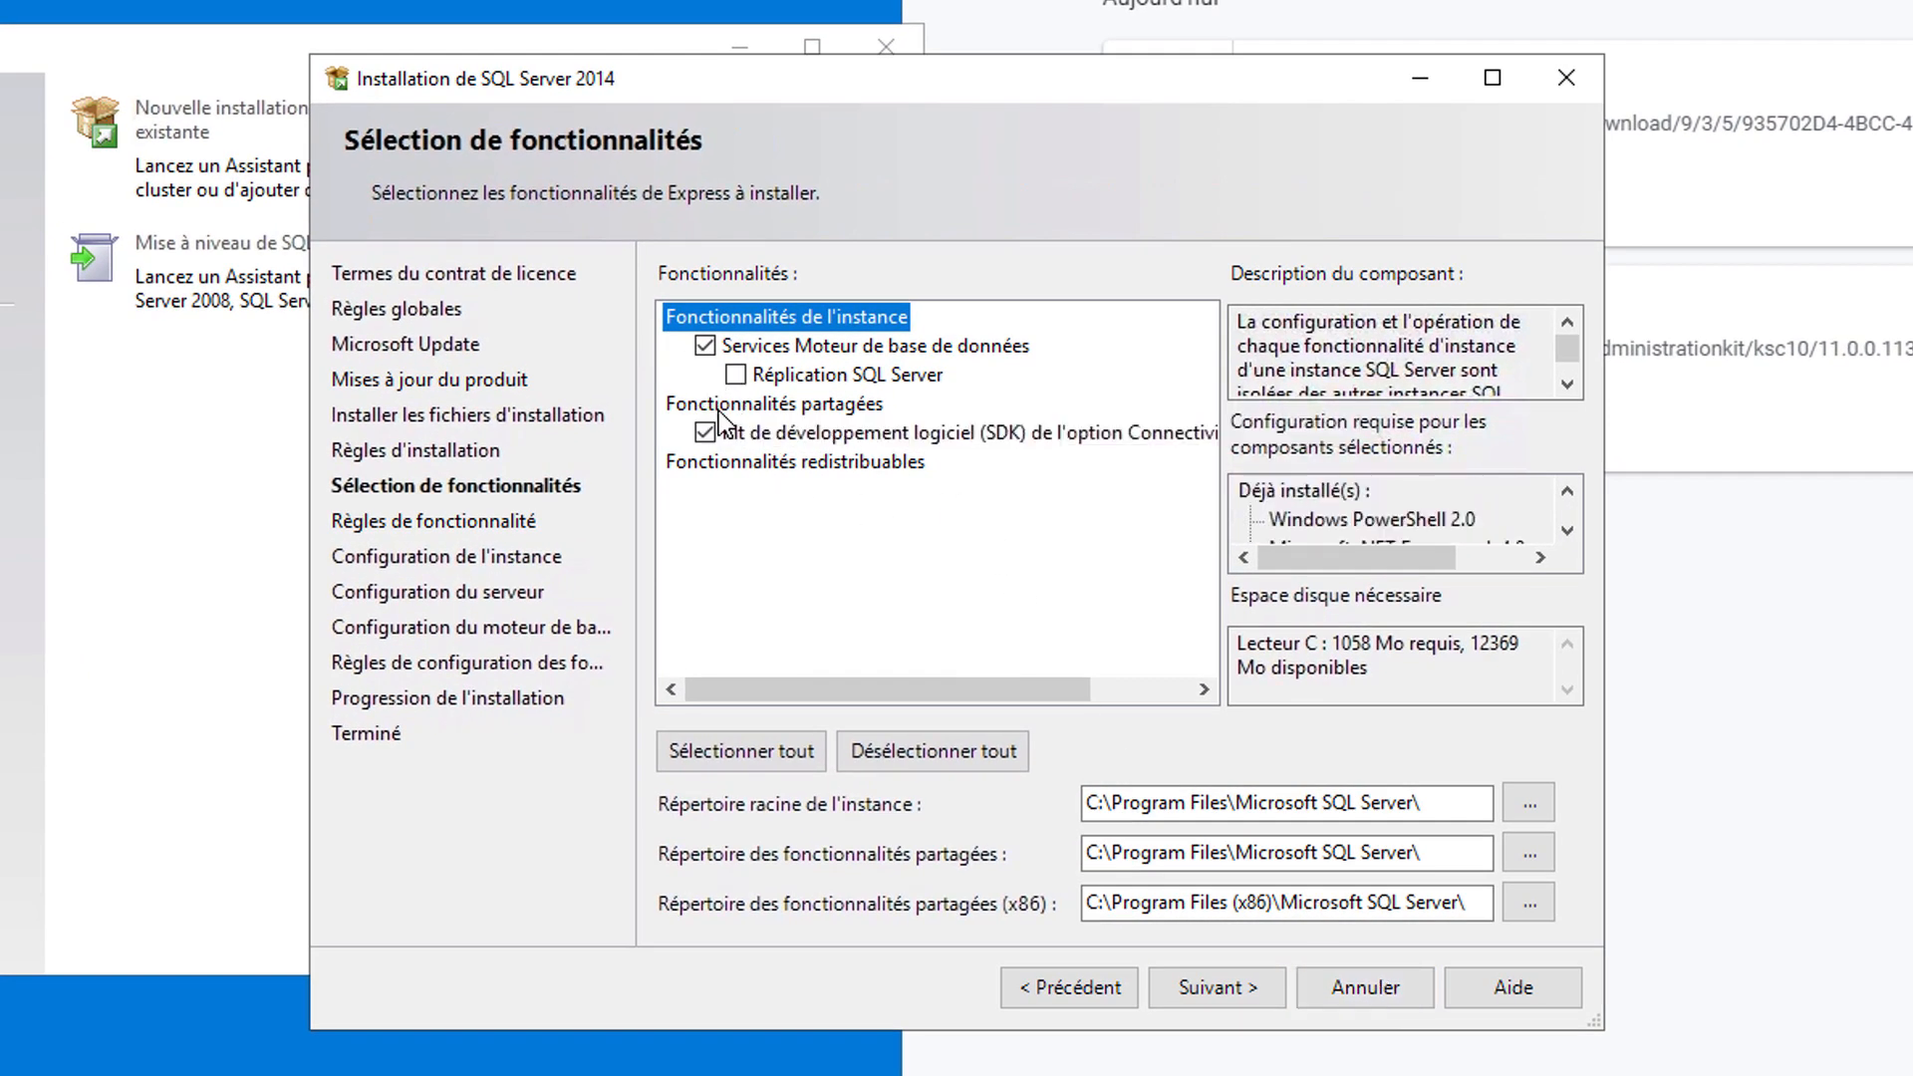
{"action": "left_click", "coordinate": [704, 433]}
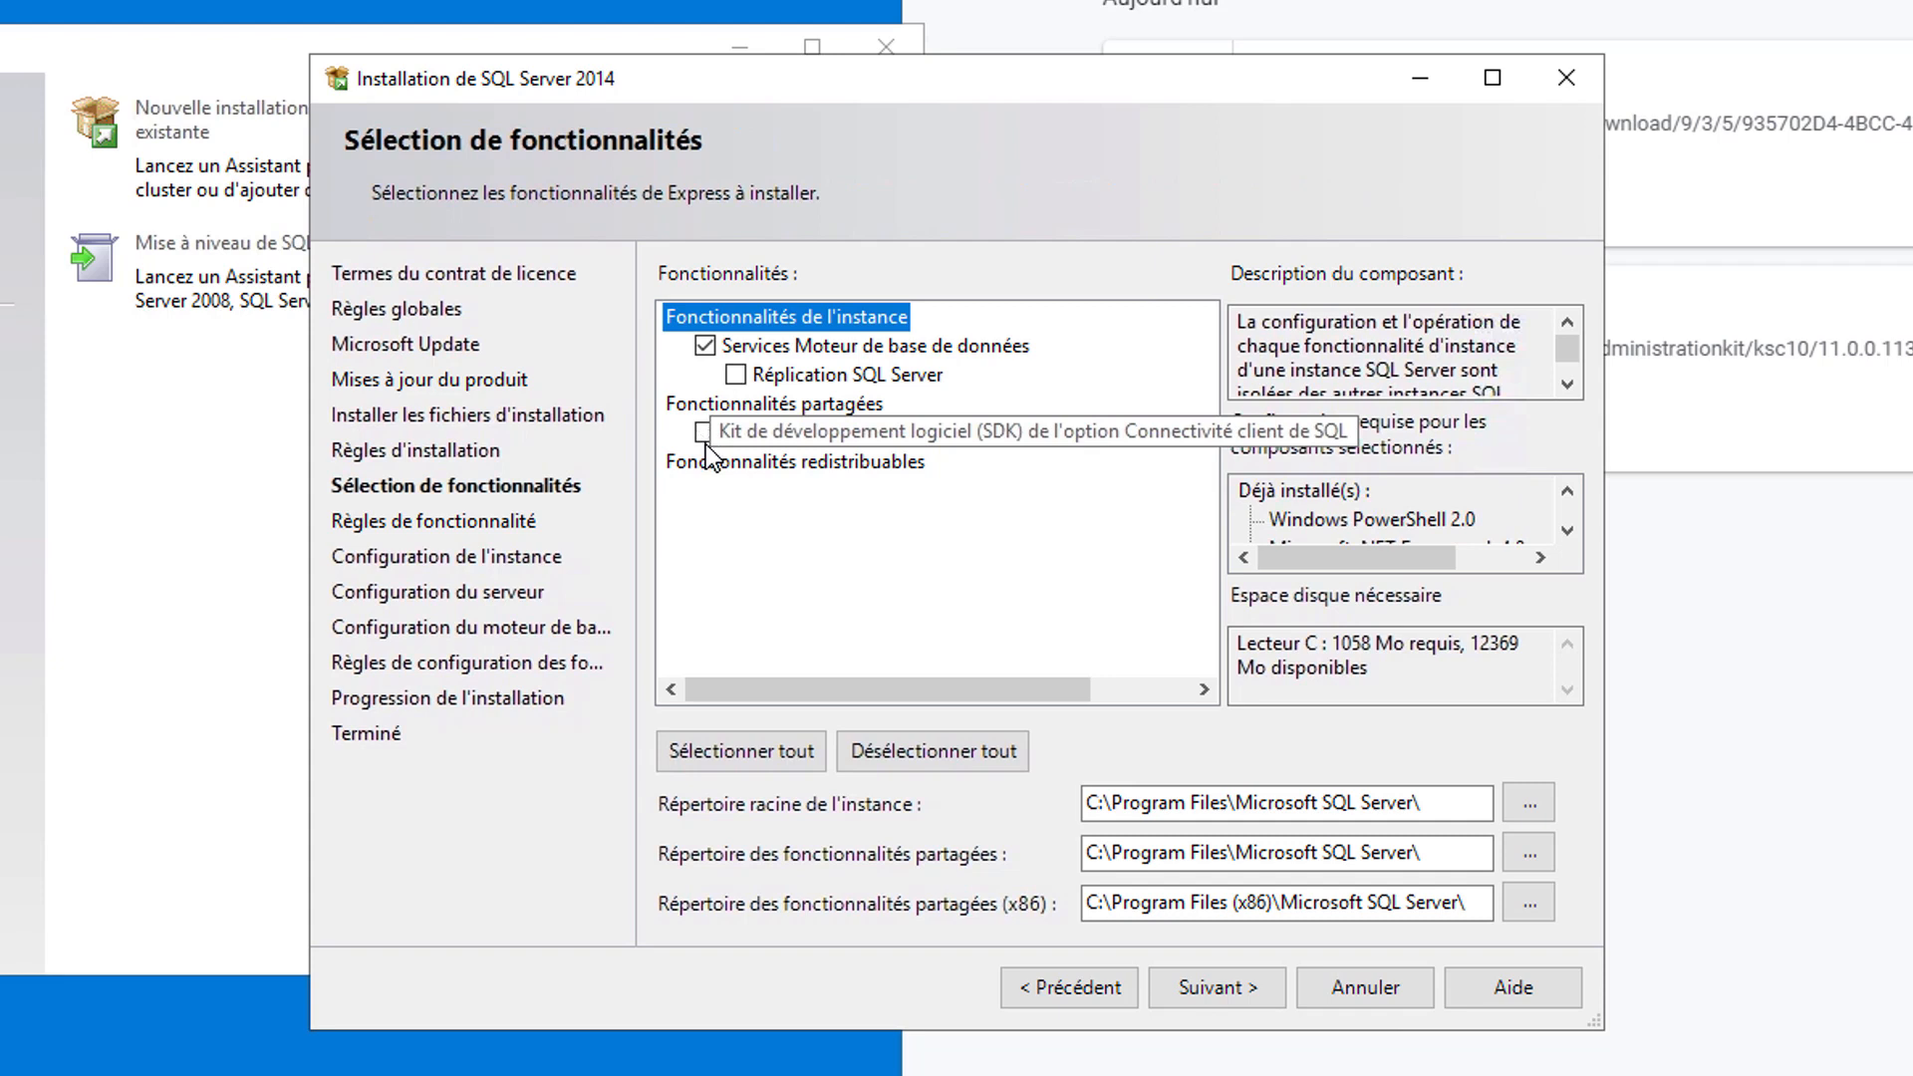
{"action": "left_click", "coordinate": [1248, 1002]}
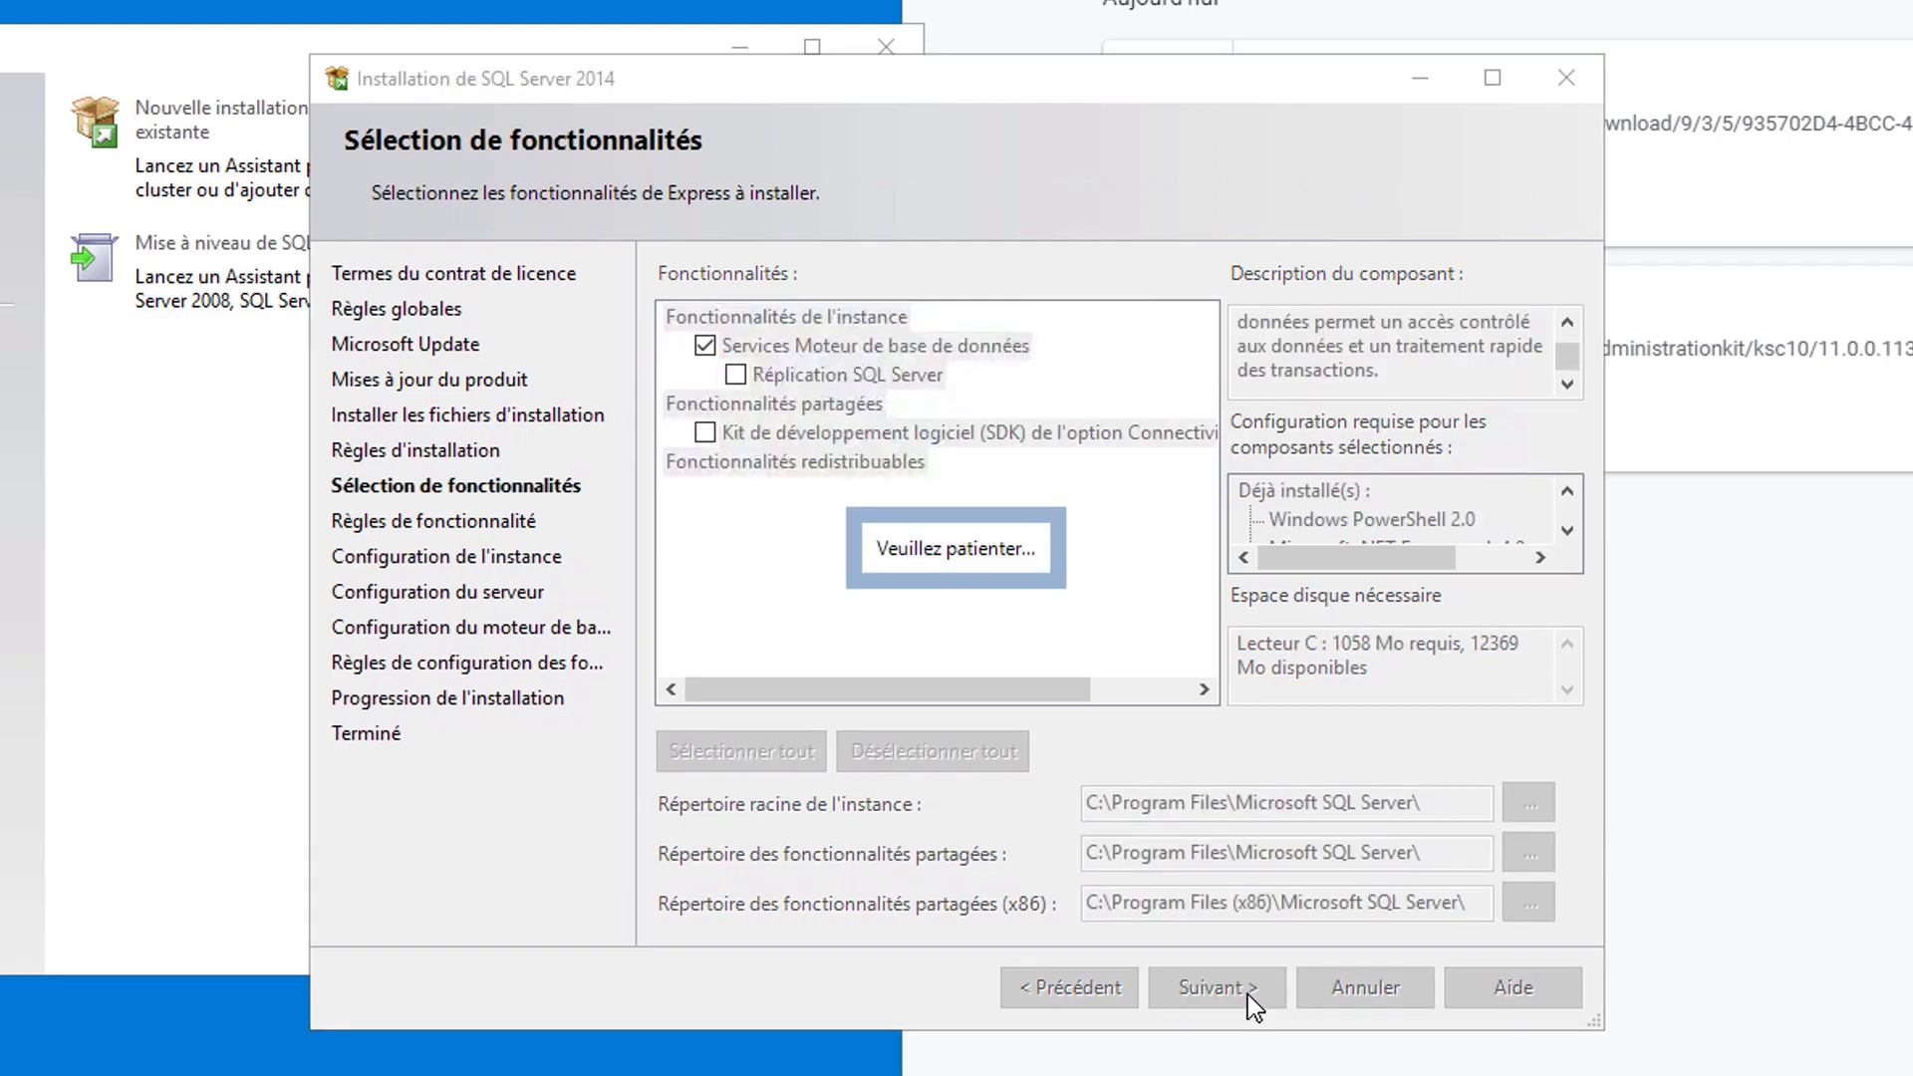
{"action": "left_click", "coordinate": [1252, 1002]}
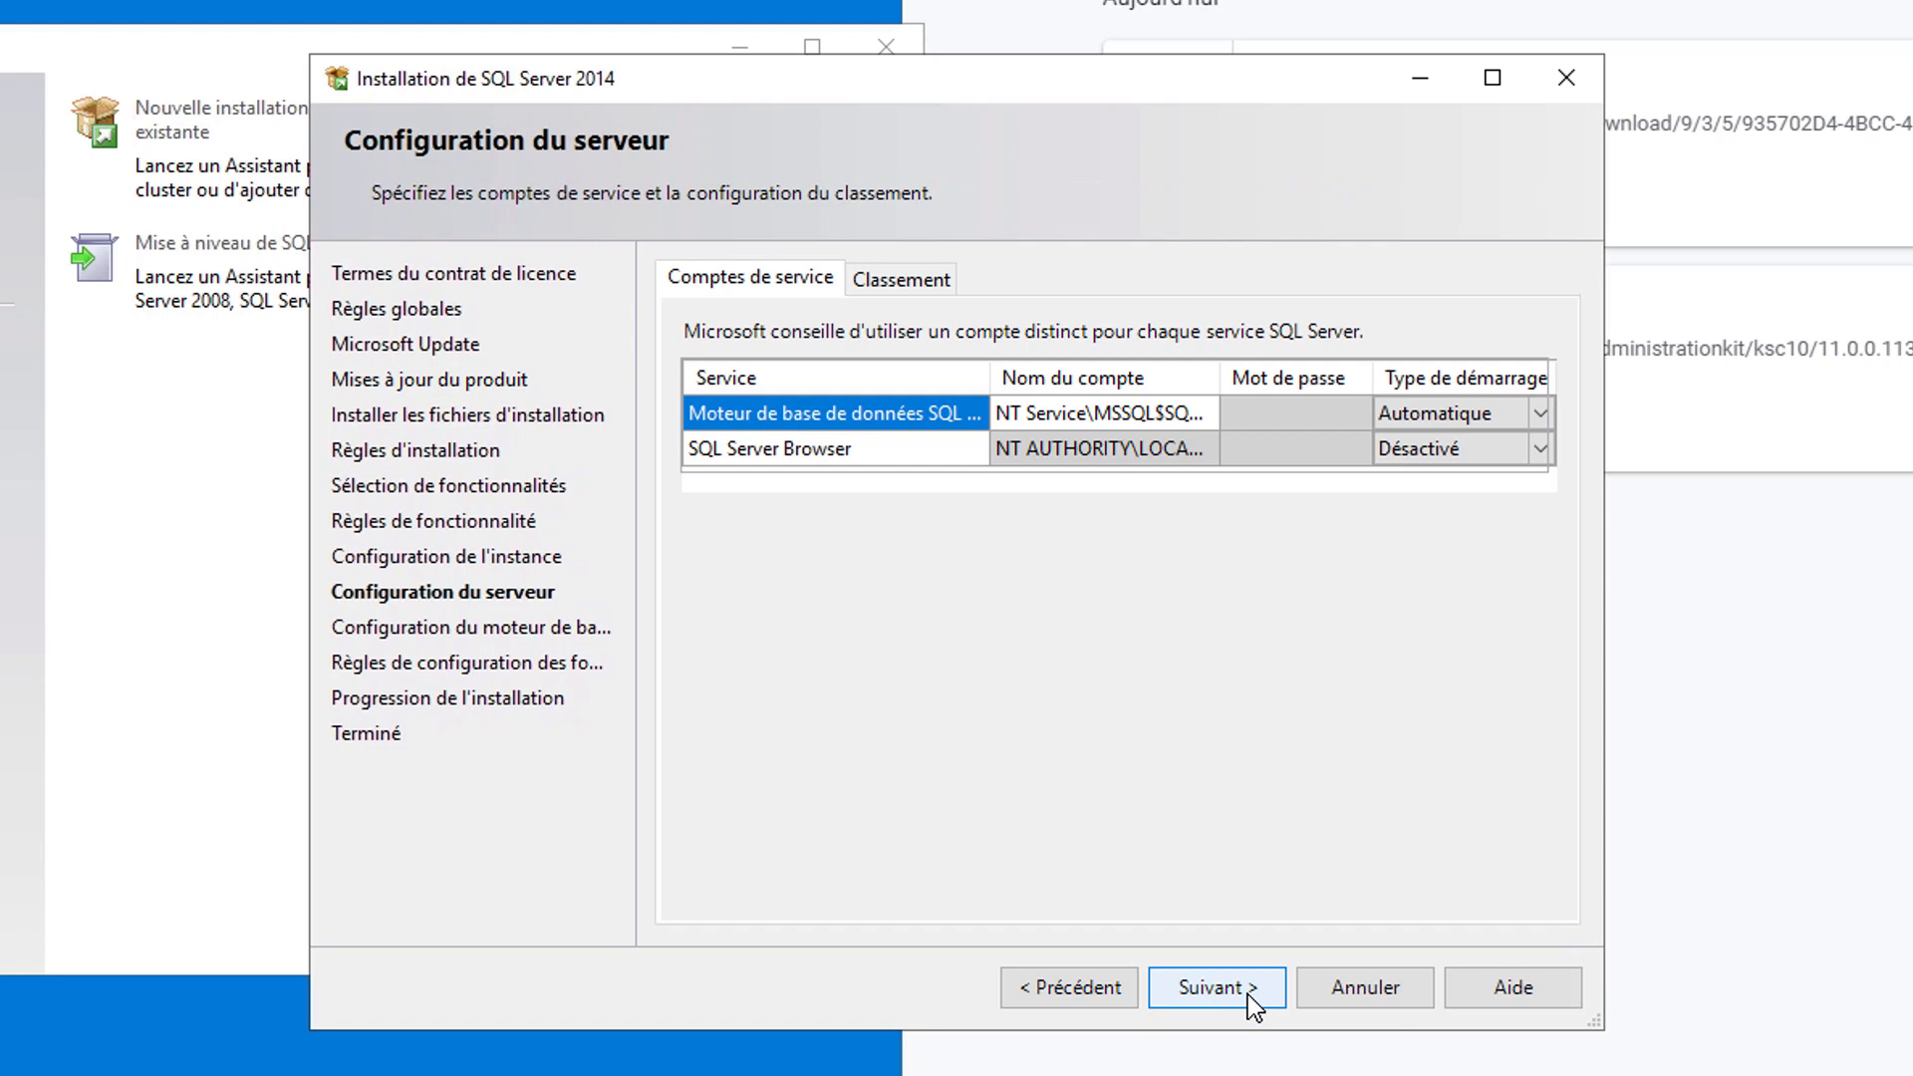
Set the SQL Server Browser startup type to Automatic and install with Windows authentication and the proposed SQL Server administrator.
{"action": "left_click", "coordinate": [1542, 449]}
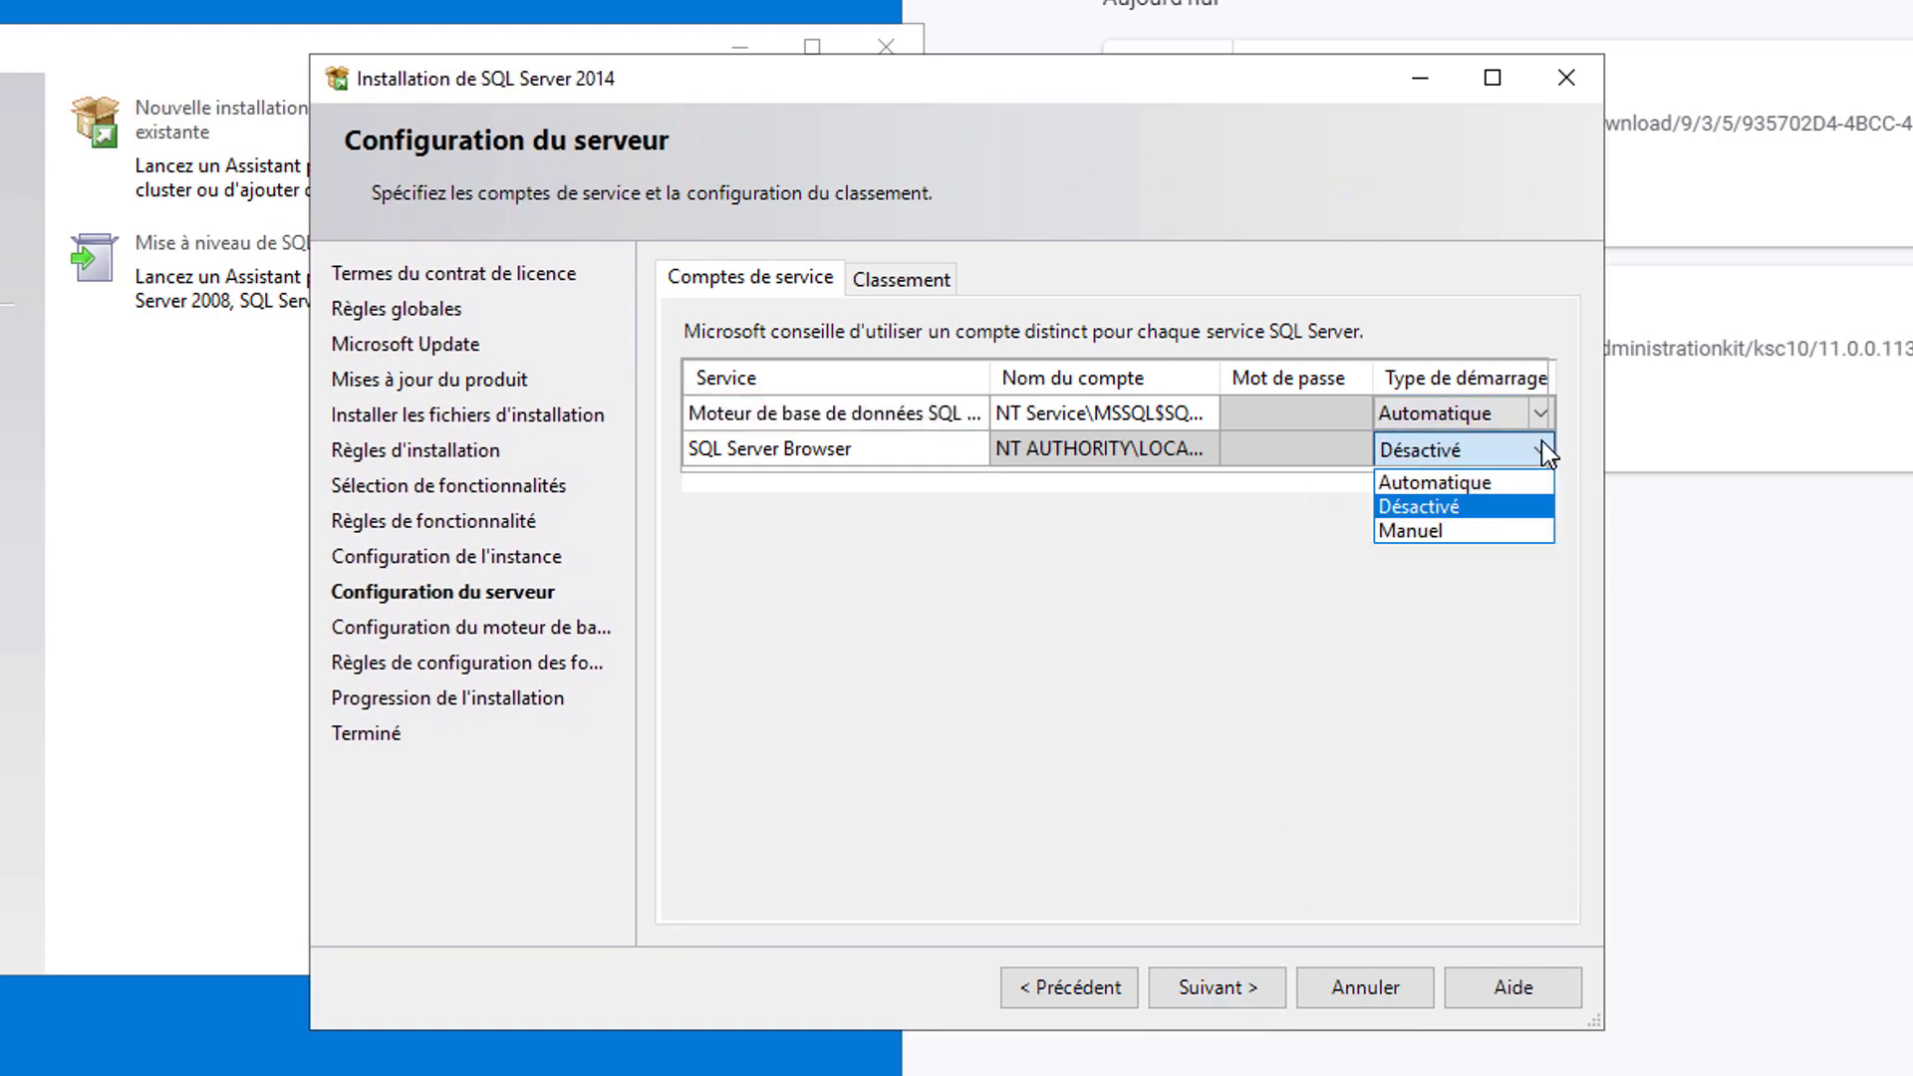
{"action": "left_click", "coordinate": [1487, 481]}
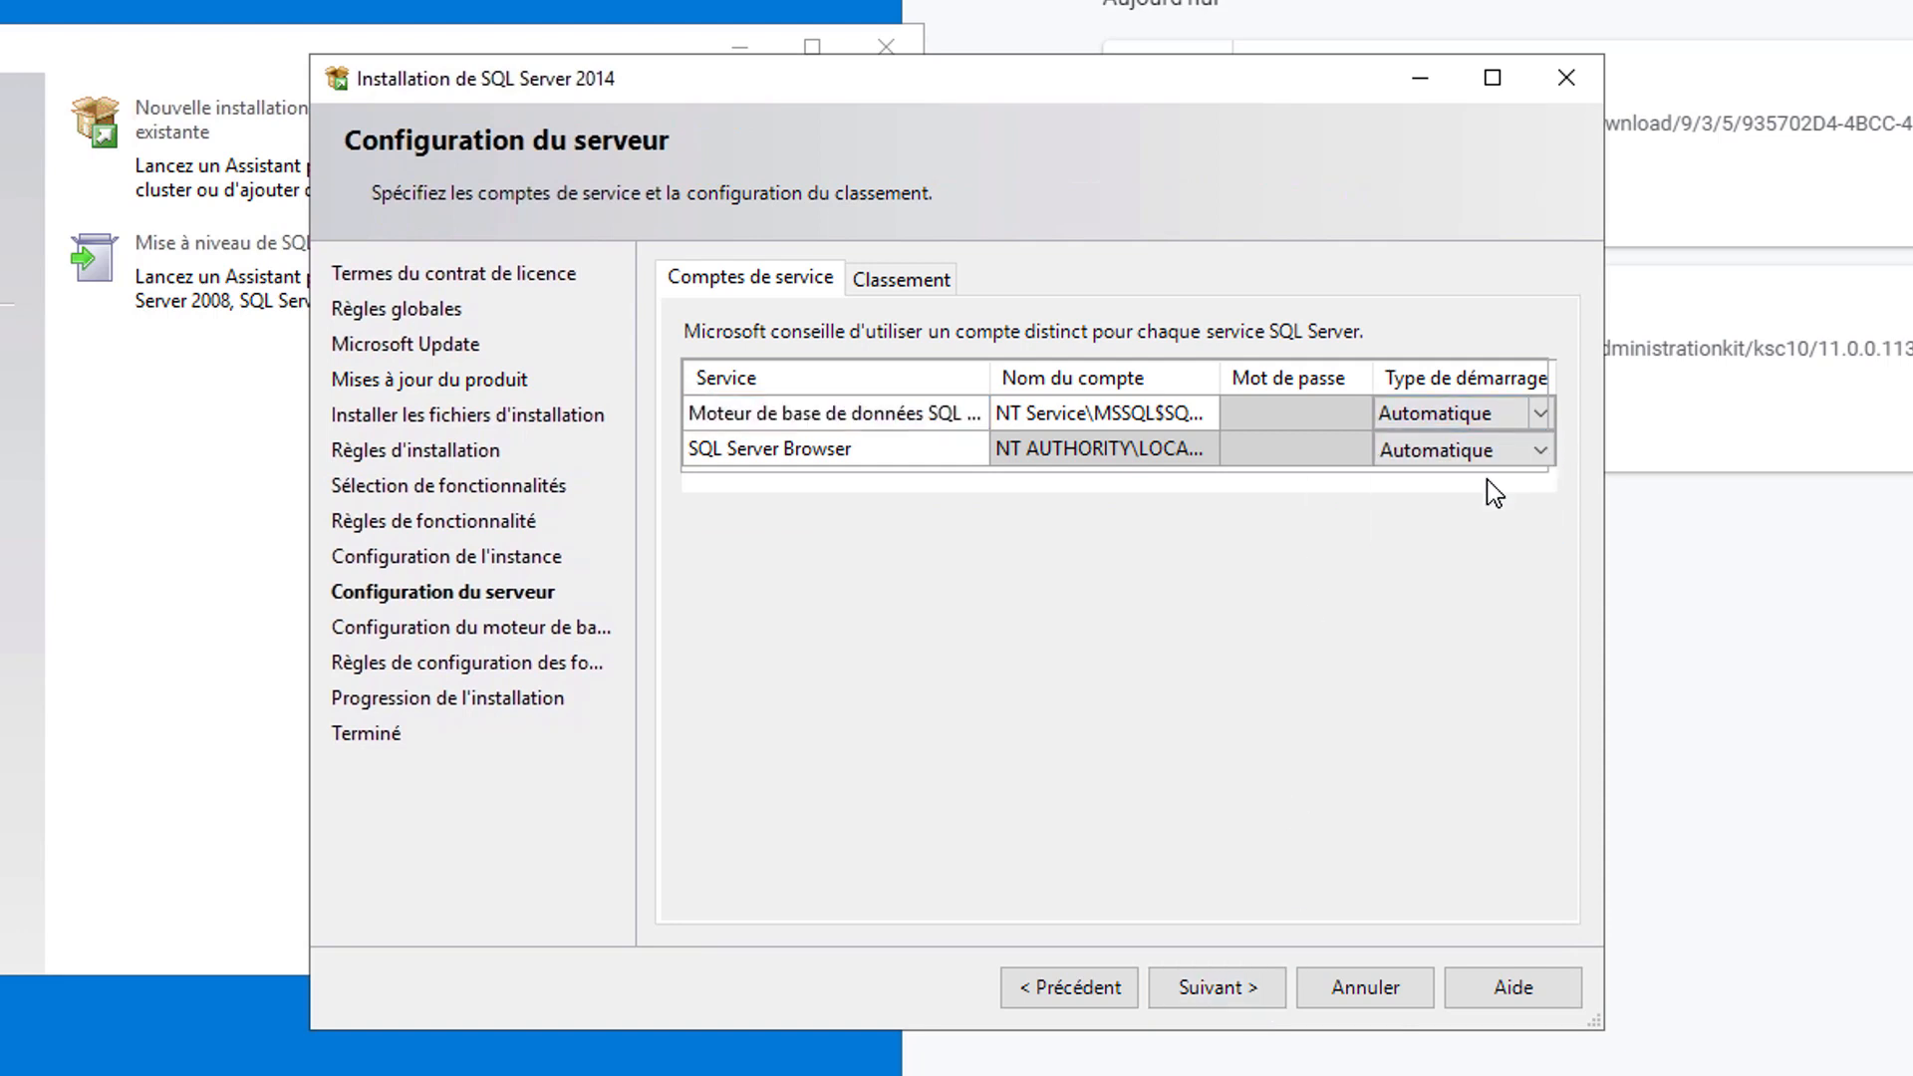
{"action": "left_click", "coordinate": [1250, 987]}
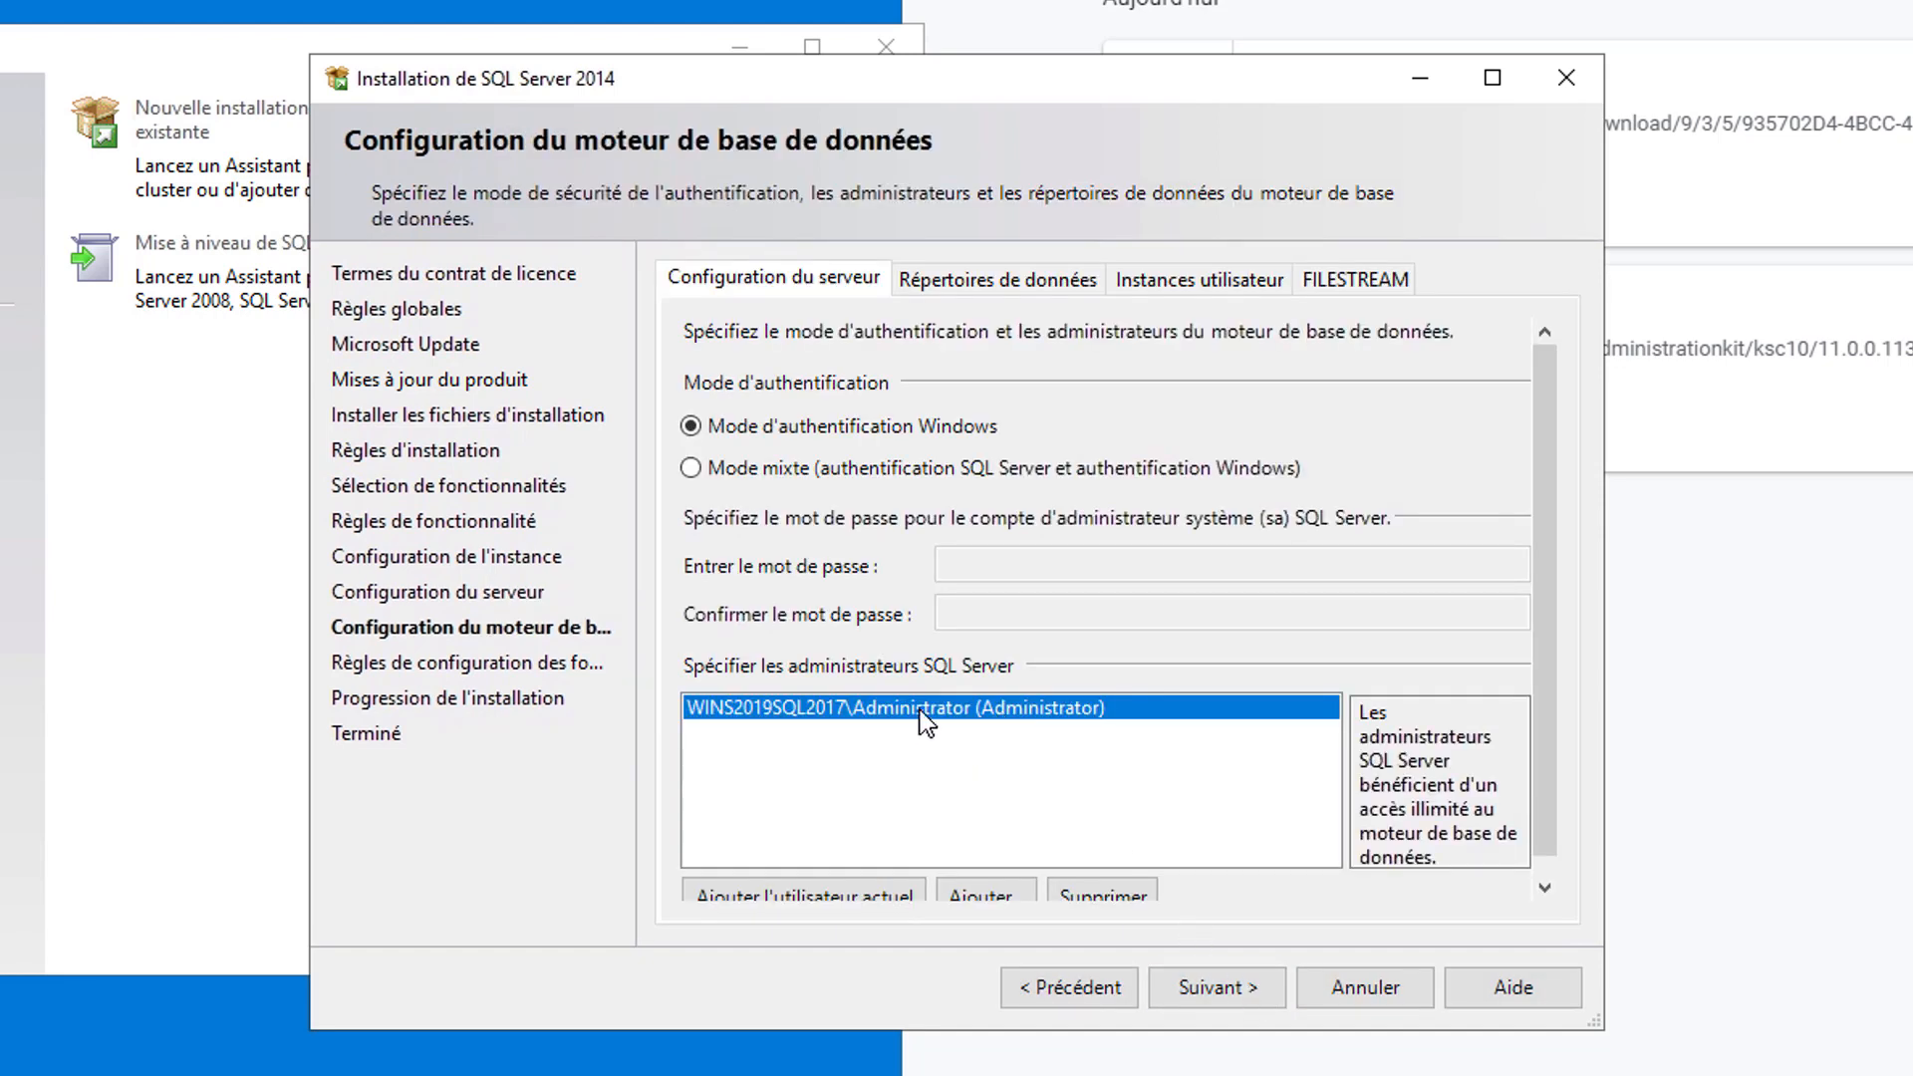
{"action": "left_click", "coordinate": [1206, 1000]}
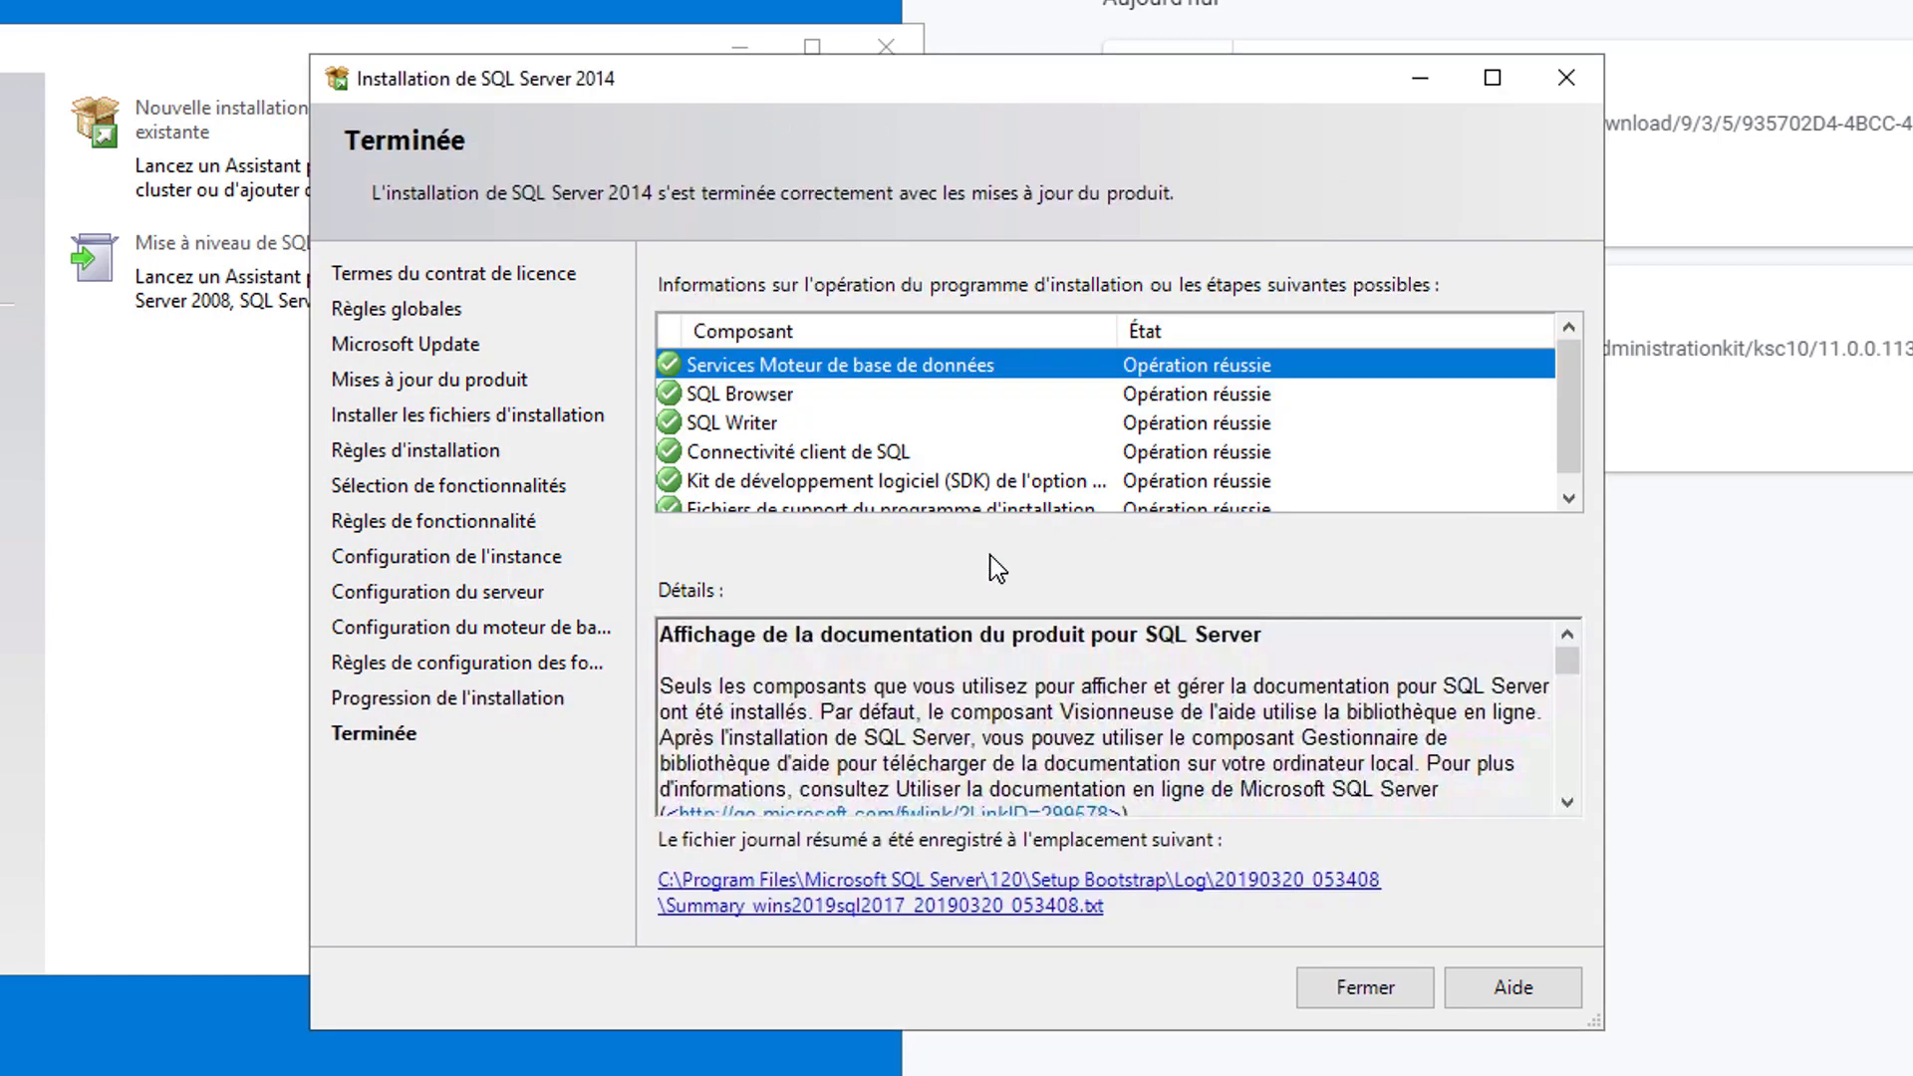
Review the installed SQL Server components, then close the finished setup and the SQL Server Installation Center.
{"action": "left_click", "coordinate": [1573, 497]}
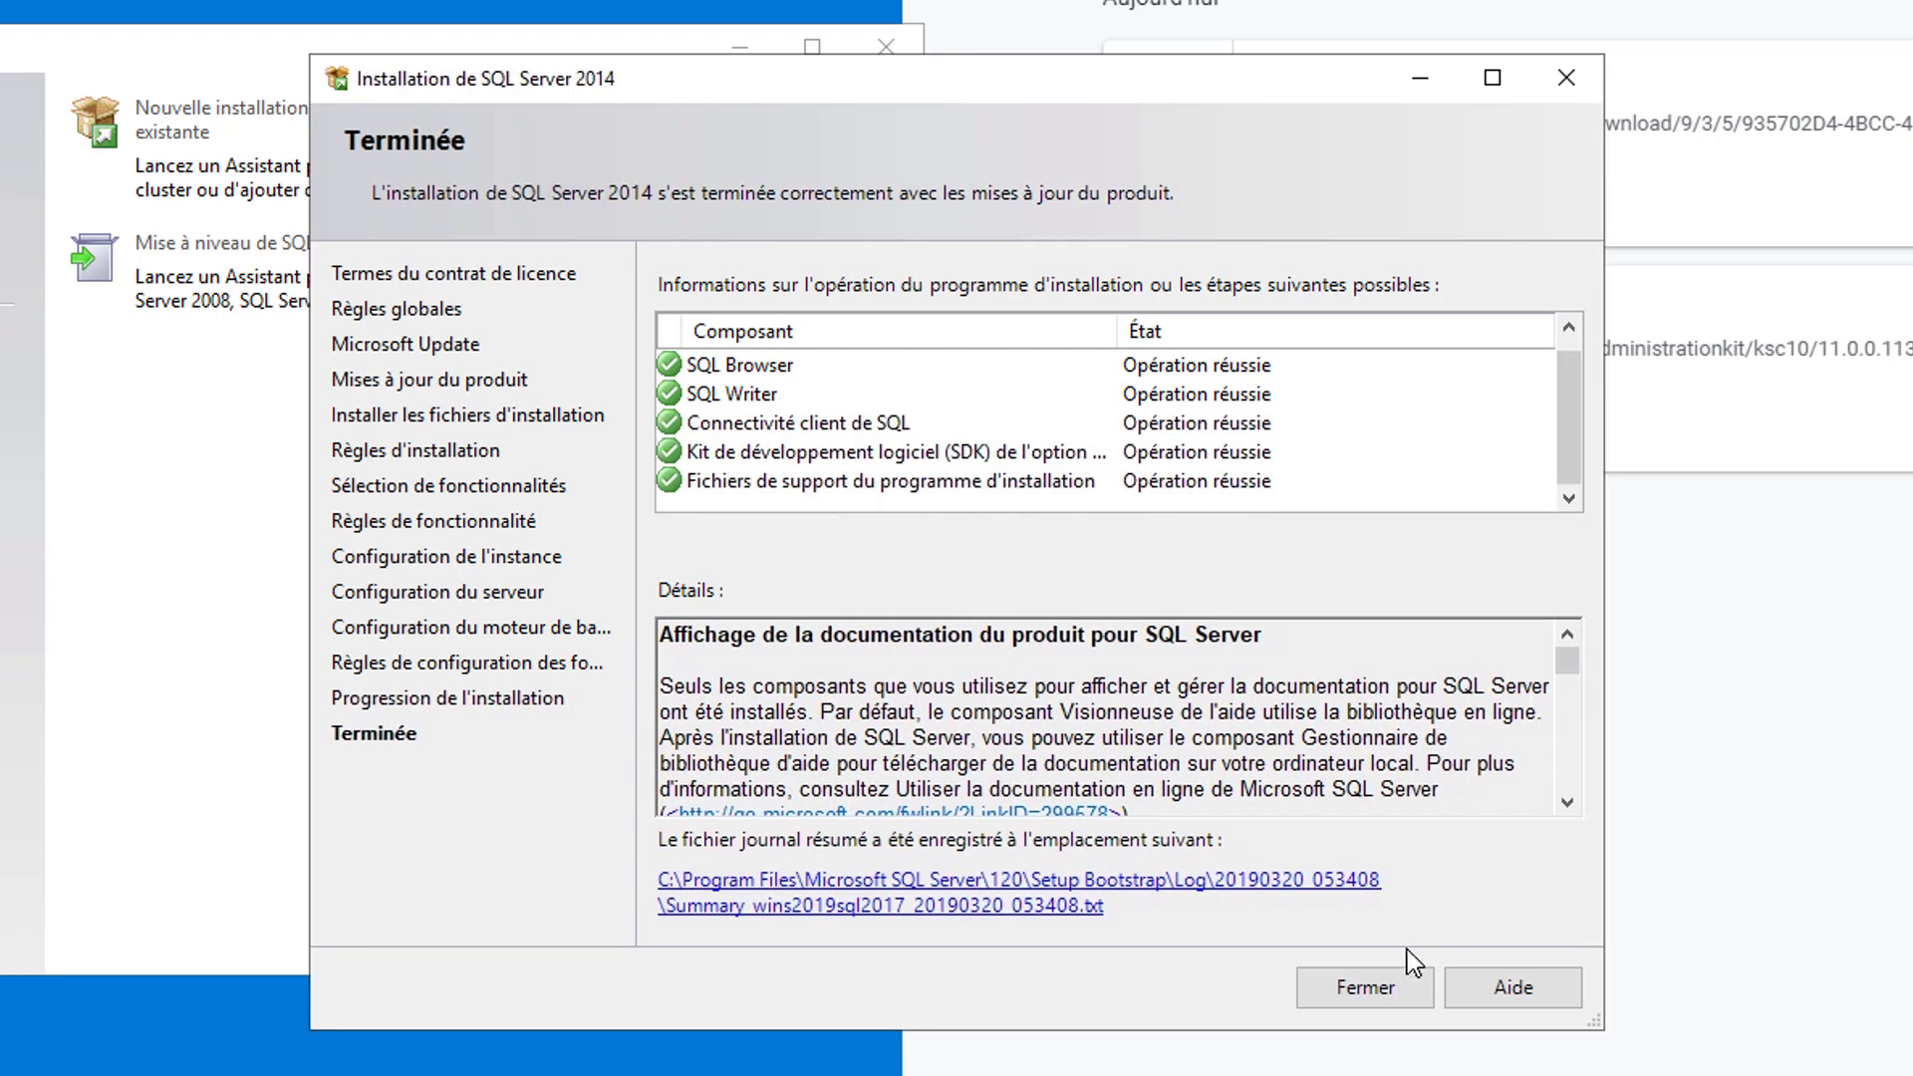
{"action": "left_click", "coordinate": [1355, 992]}
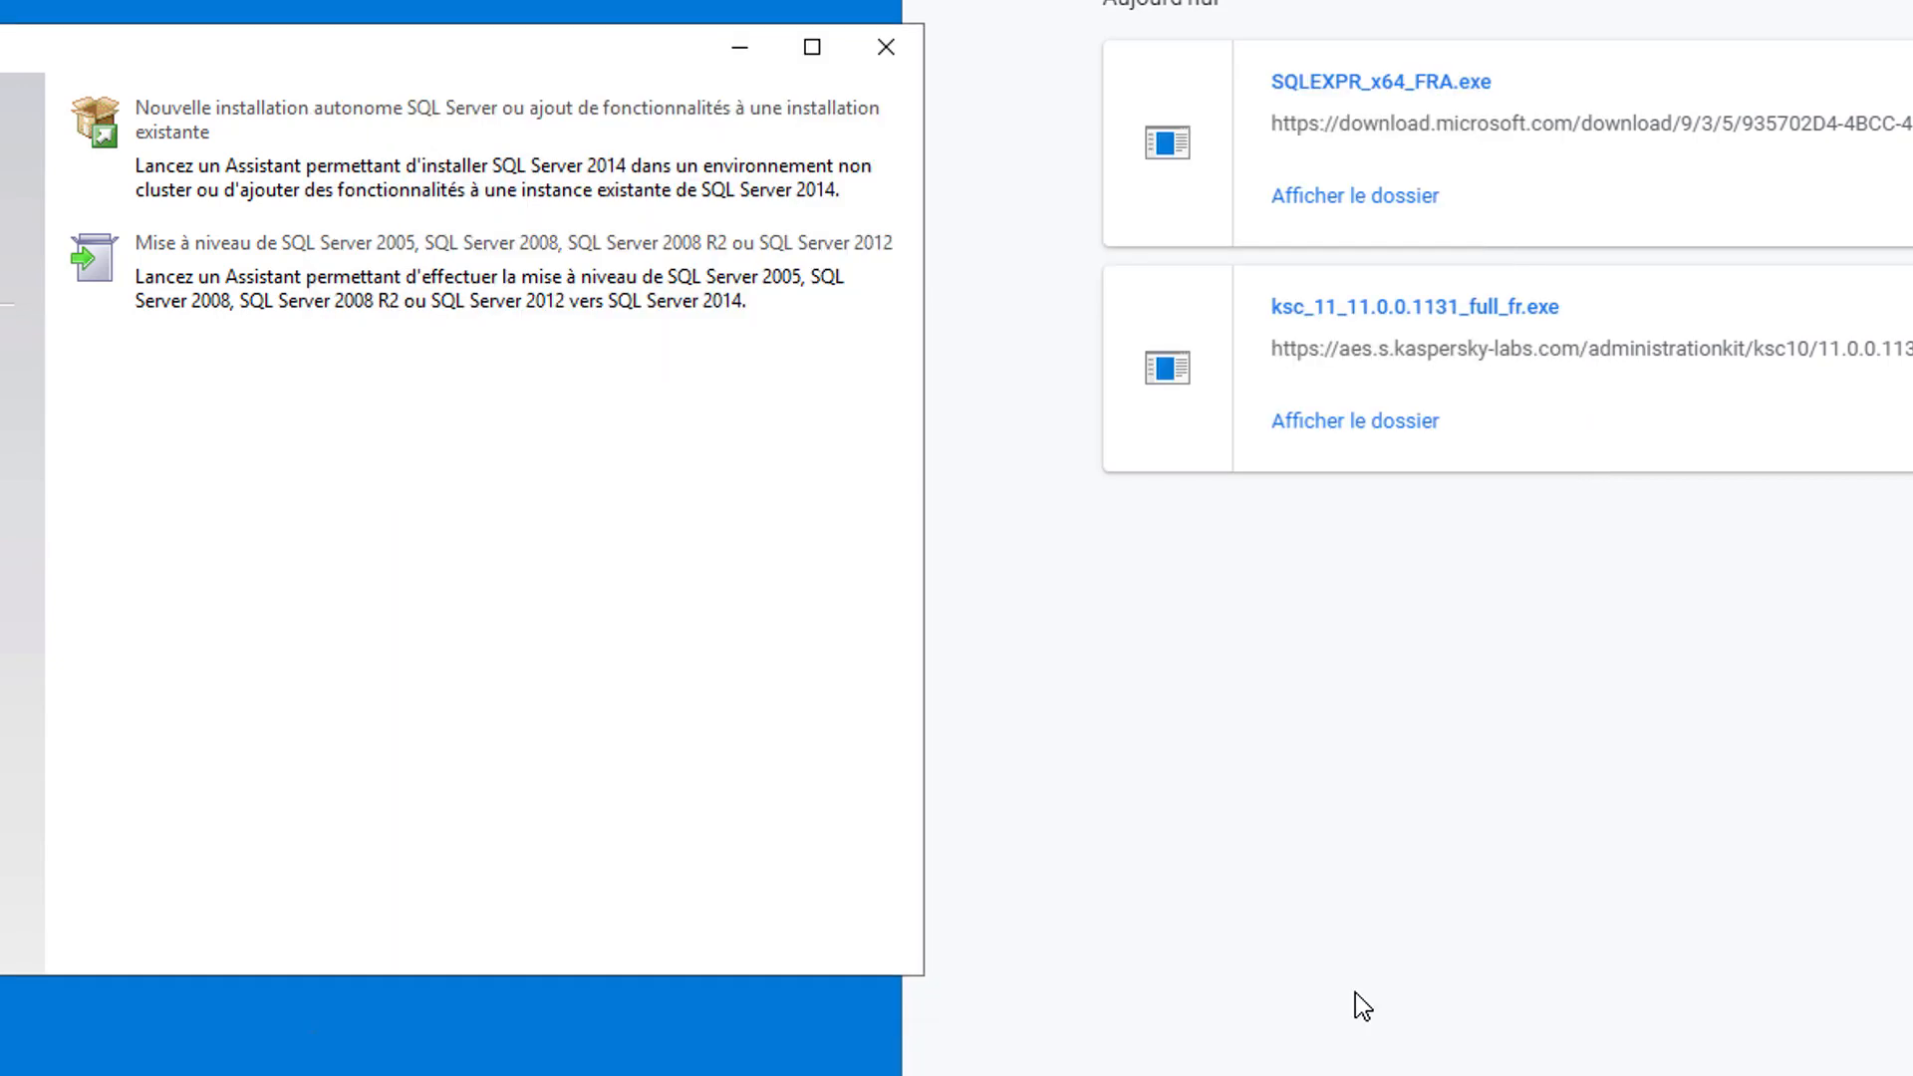
{"action": "left_click", "coordinate": [887, 47]}
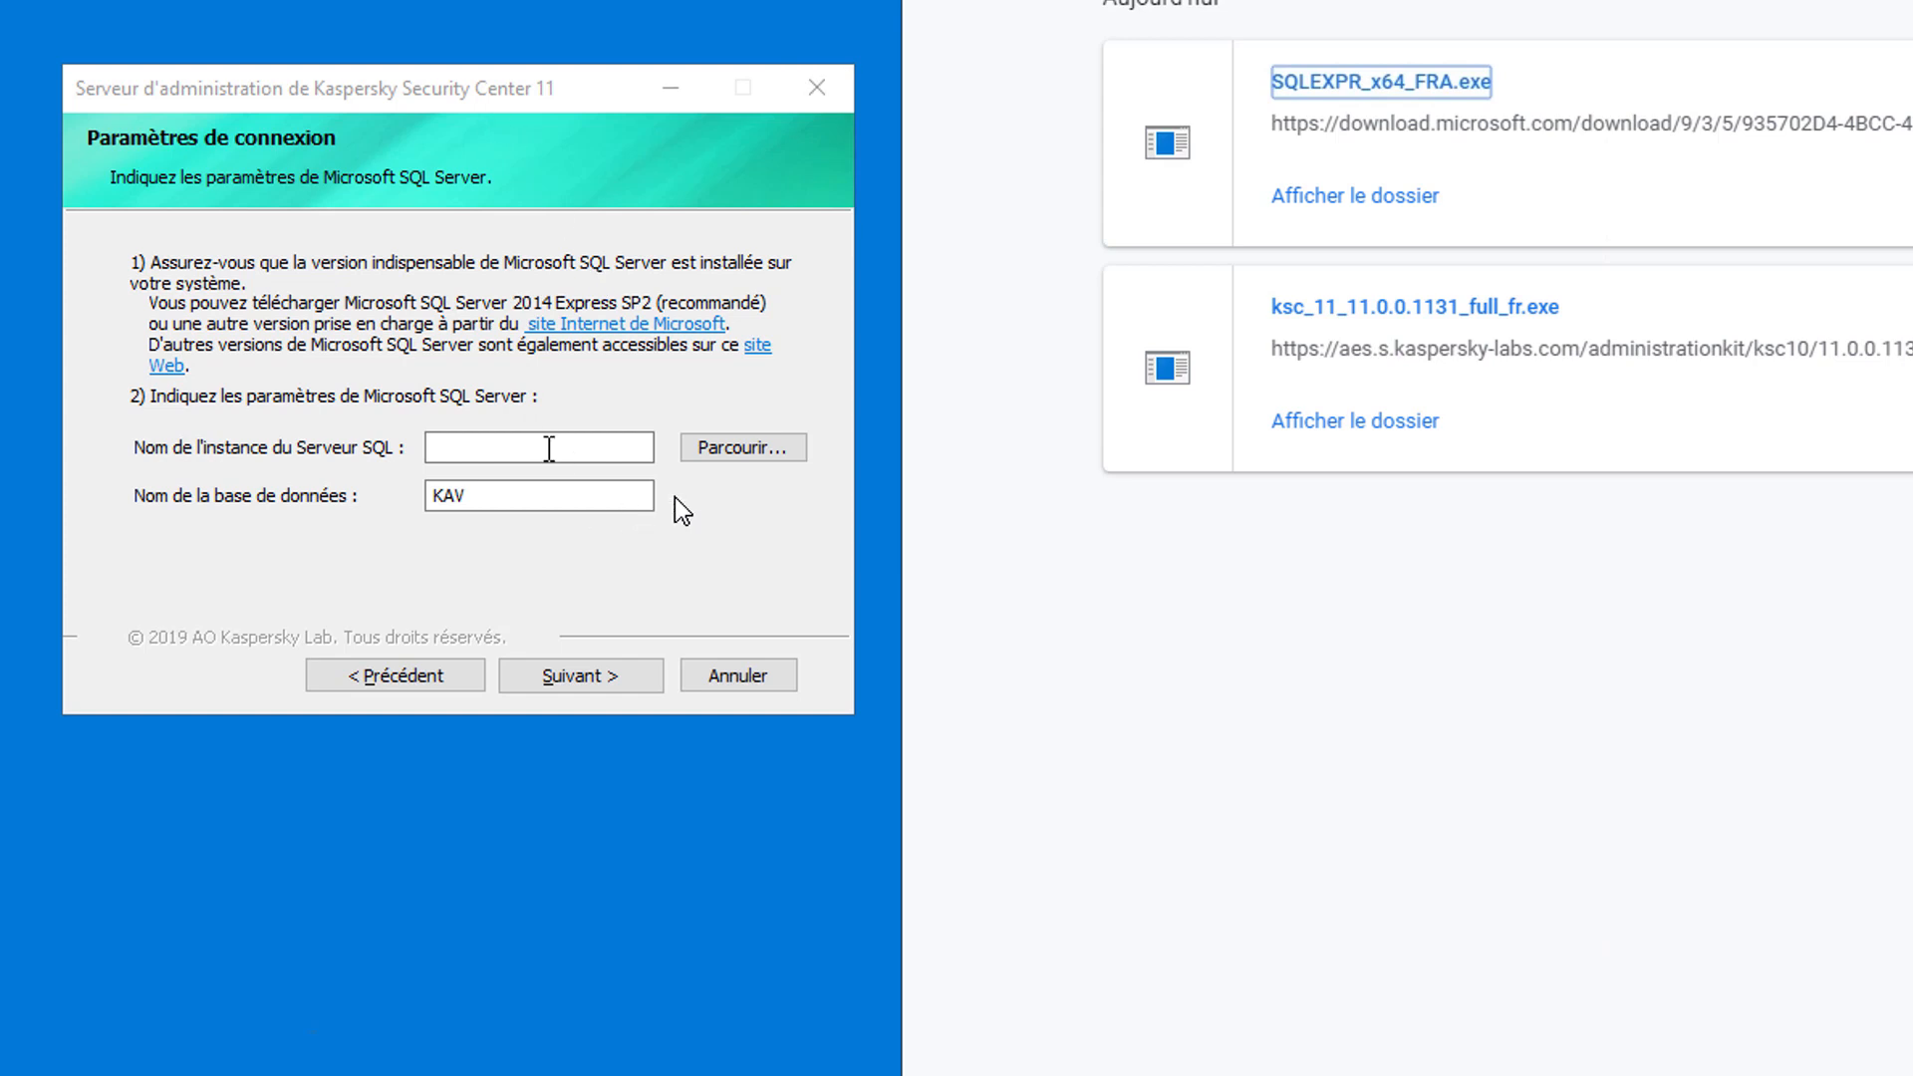
Connect the Kaspersky administration server to the SQL instance WINS2019SQL2017\SQLEXPRESS with KAV as the database name.
{"action": "left_click", "coordinate": [732, 448]}
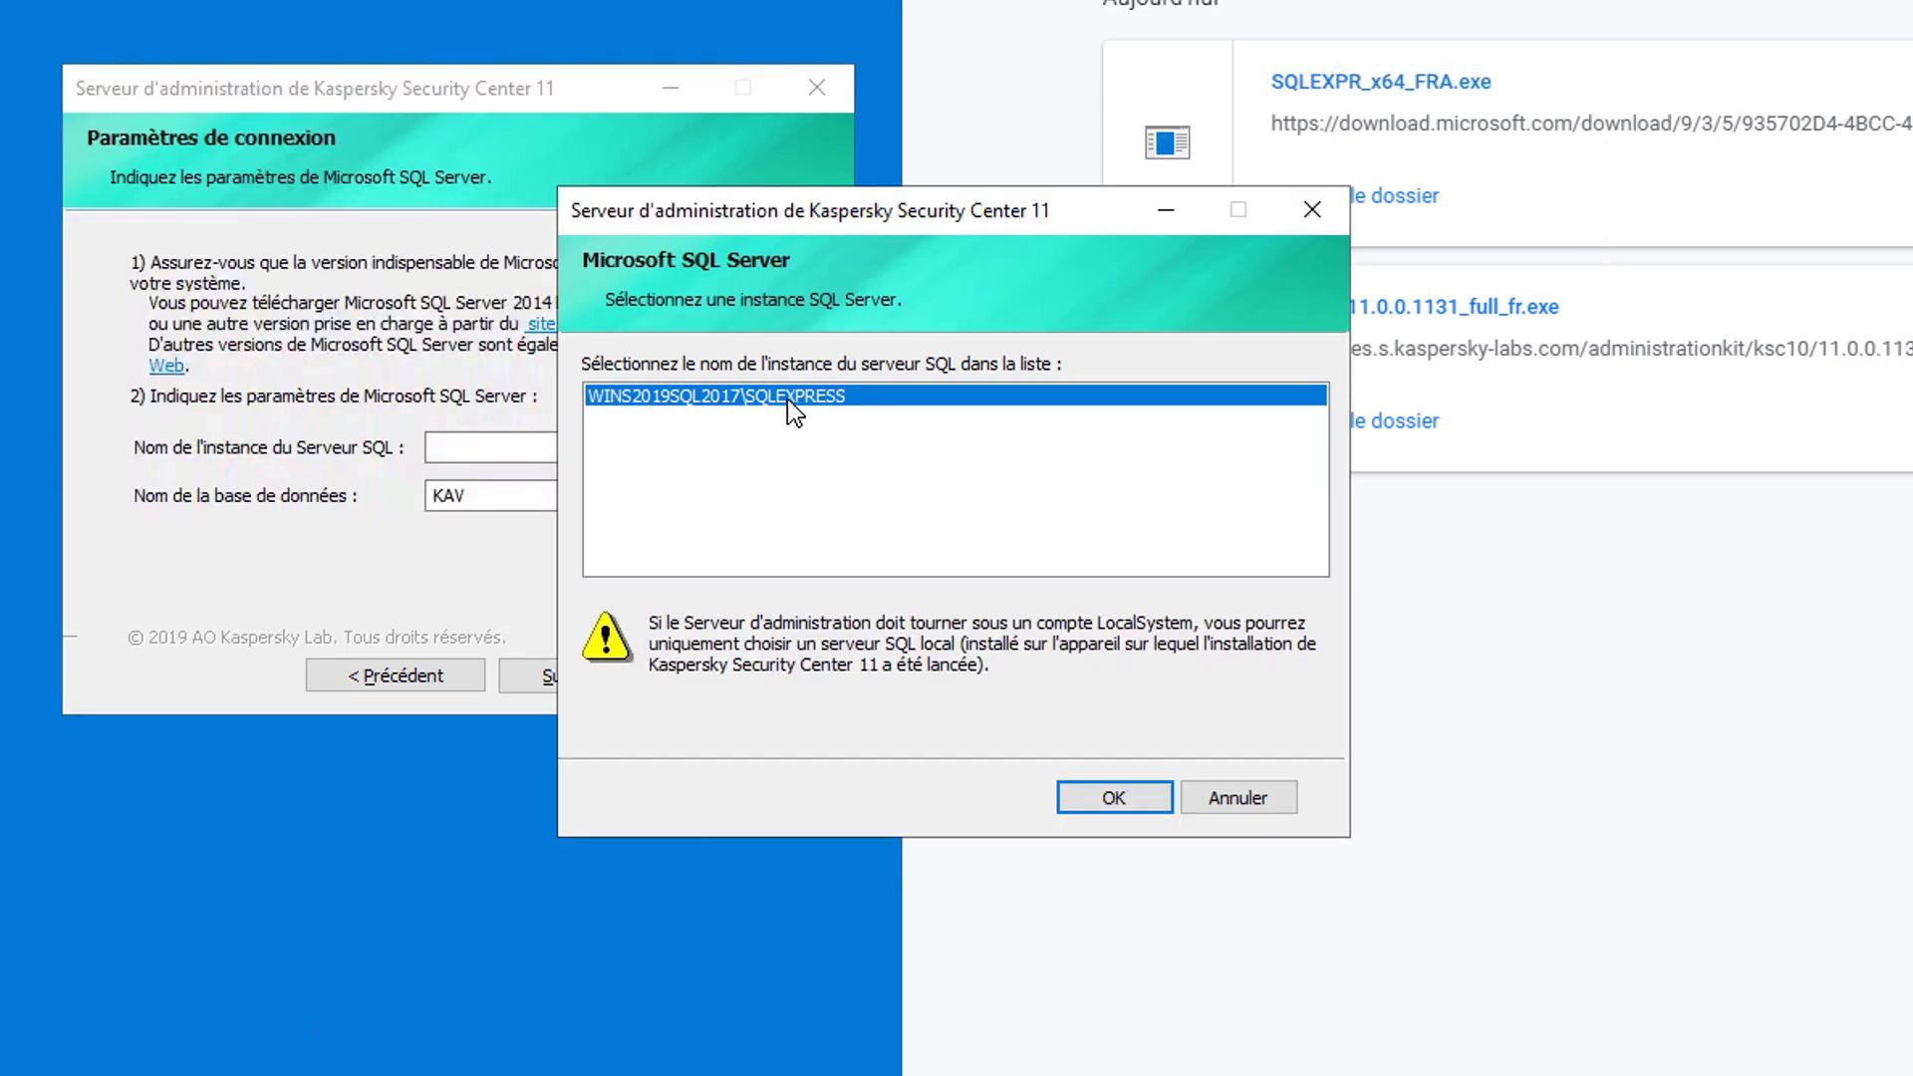
{"action": "left_click", "coordinate": [1128, 798]}
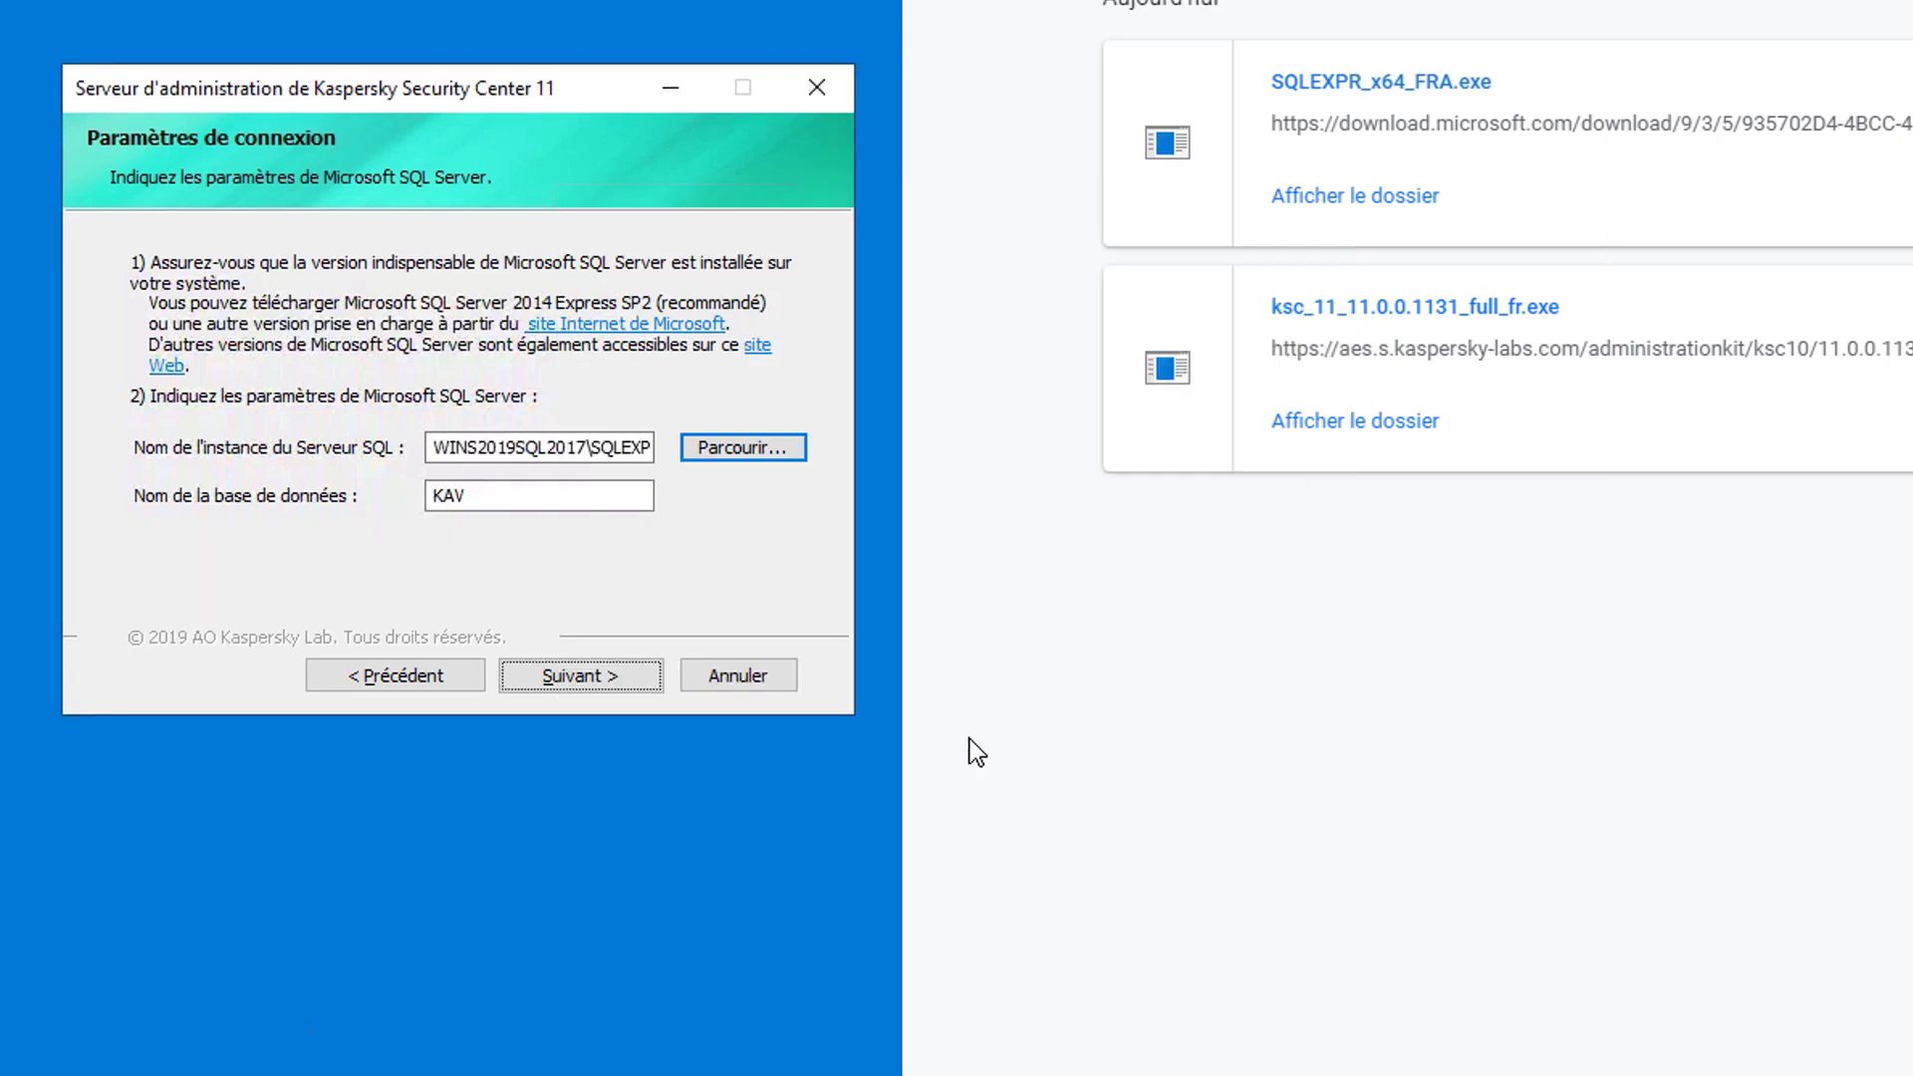
{"action": "left_click", "coordinate": [586, 673]}
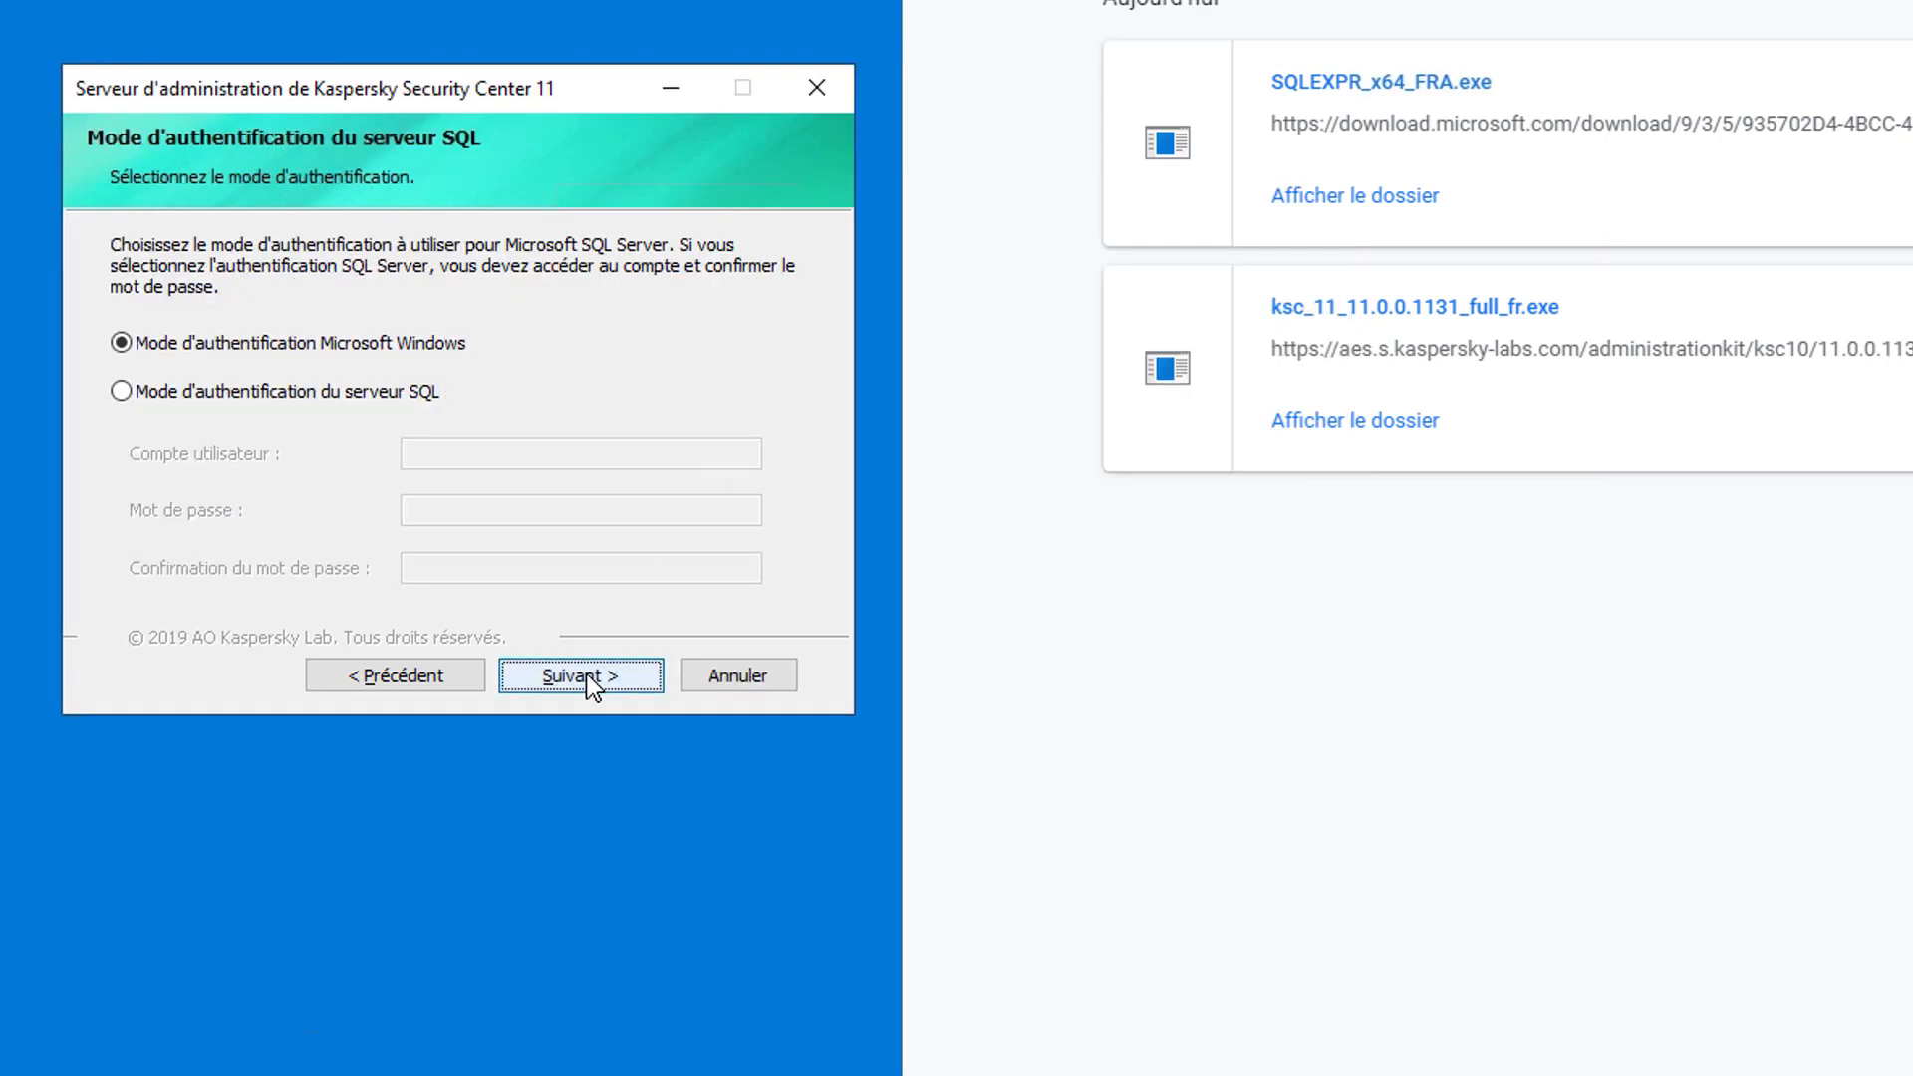
Accept Microsoft Windows authentication for SQL Server and automatically created user accounts for the administration server and its services.
{"action": "left_click", "coordinate": [590, 682]}
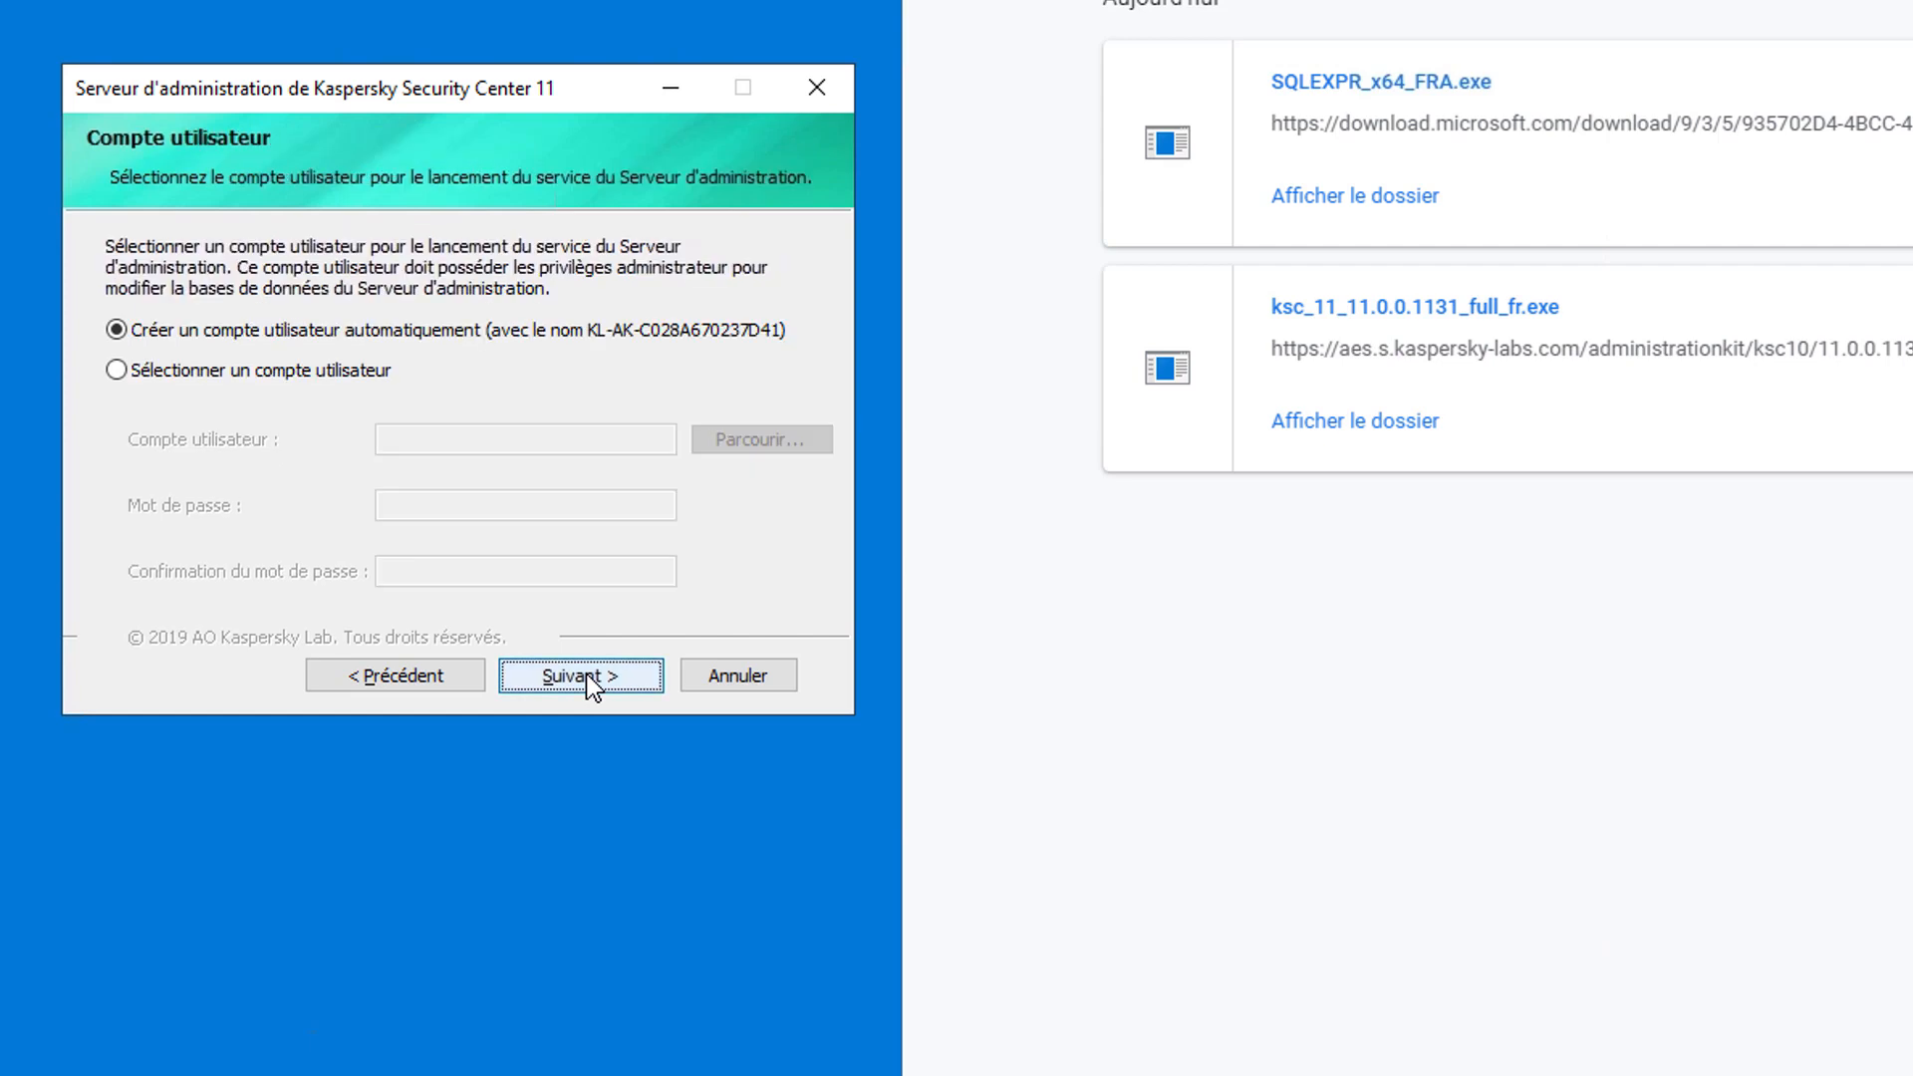
{"action": "left_click", "coordinate": [592, 682]}
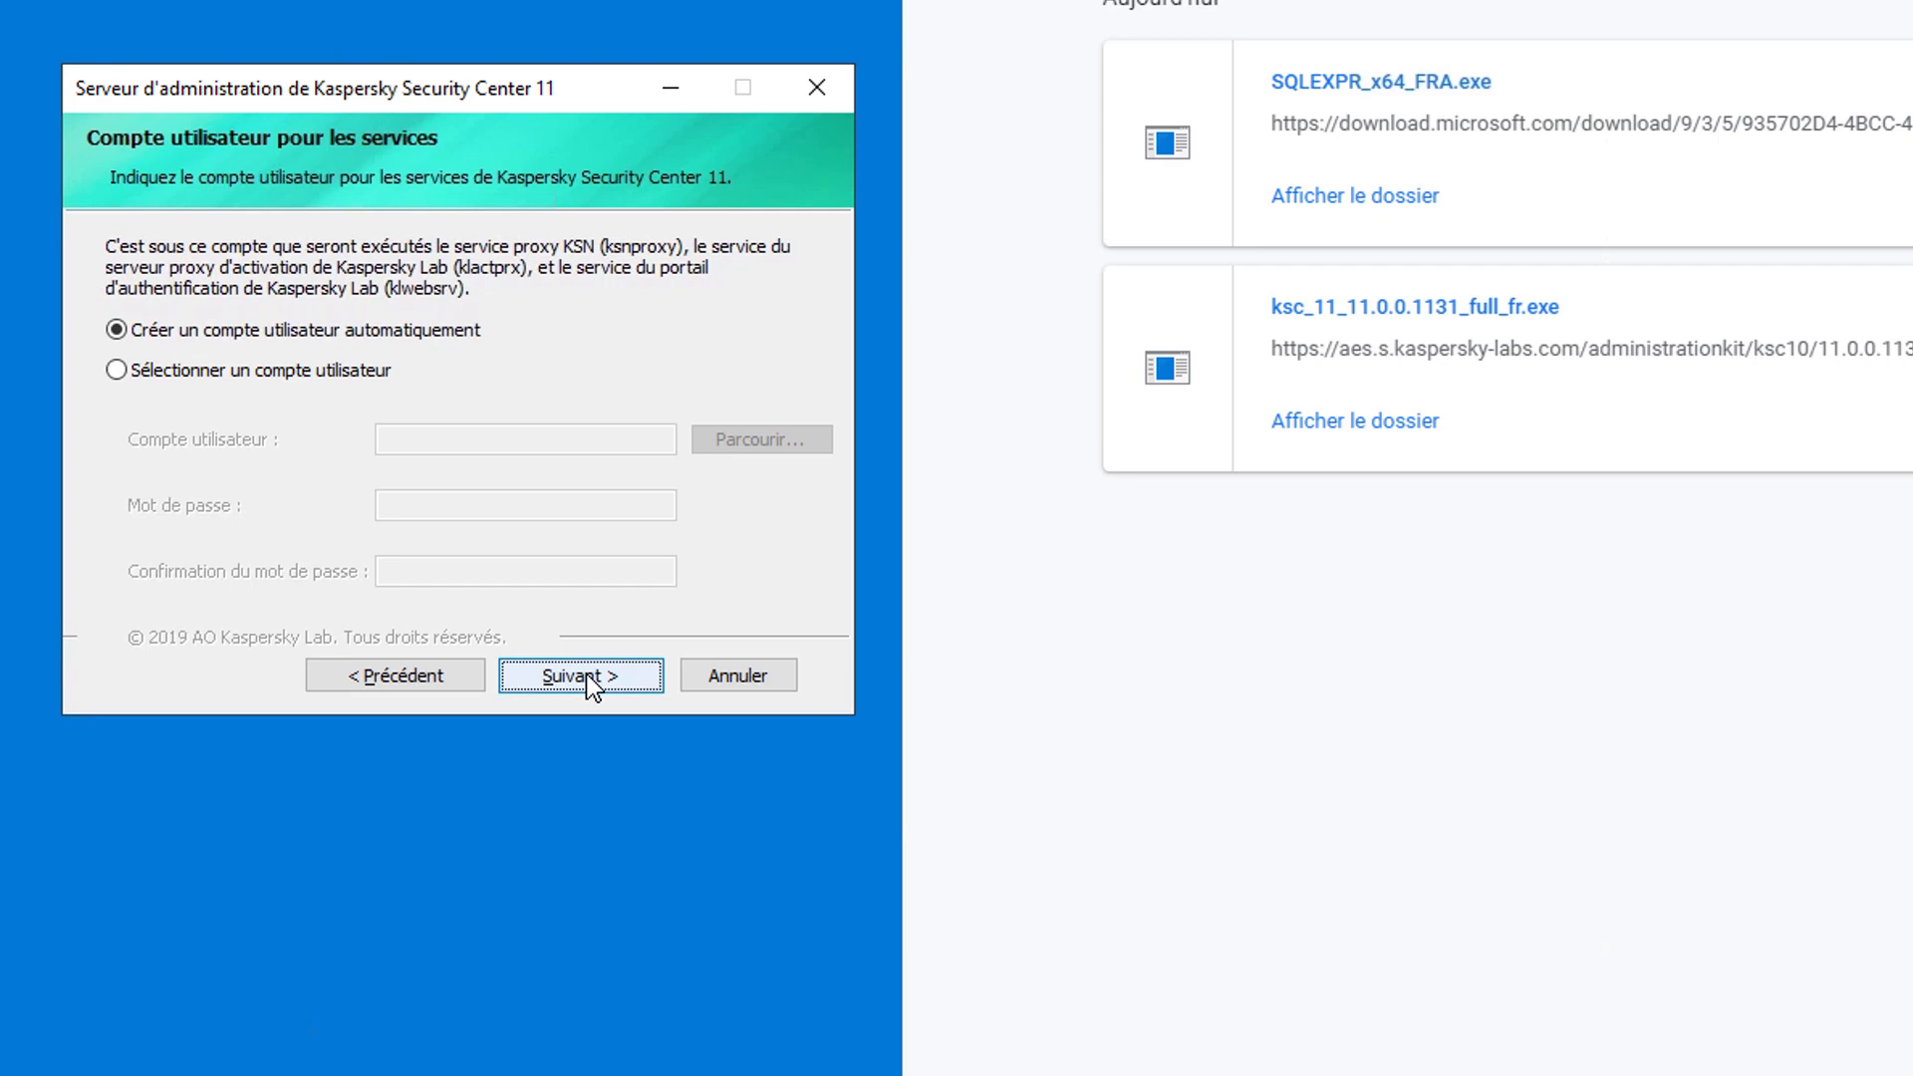
{"action": "left_click", "coordinate": [592, 681]}
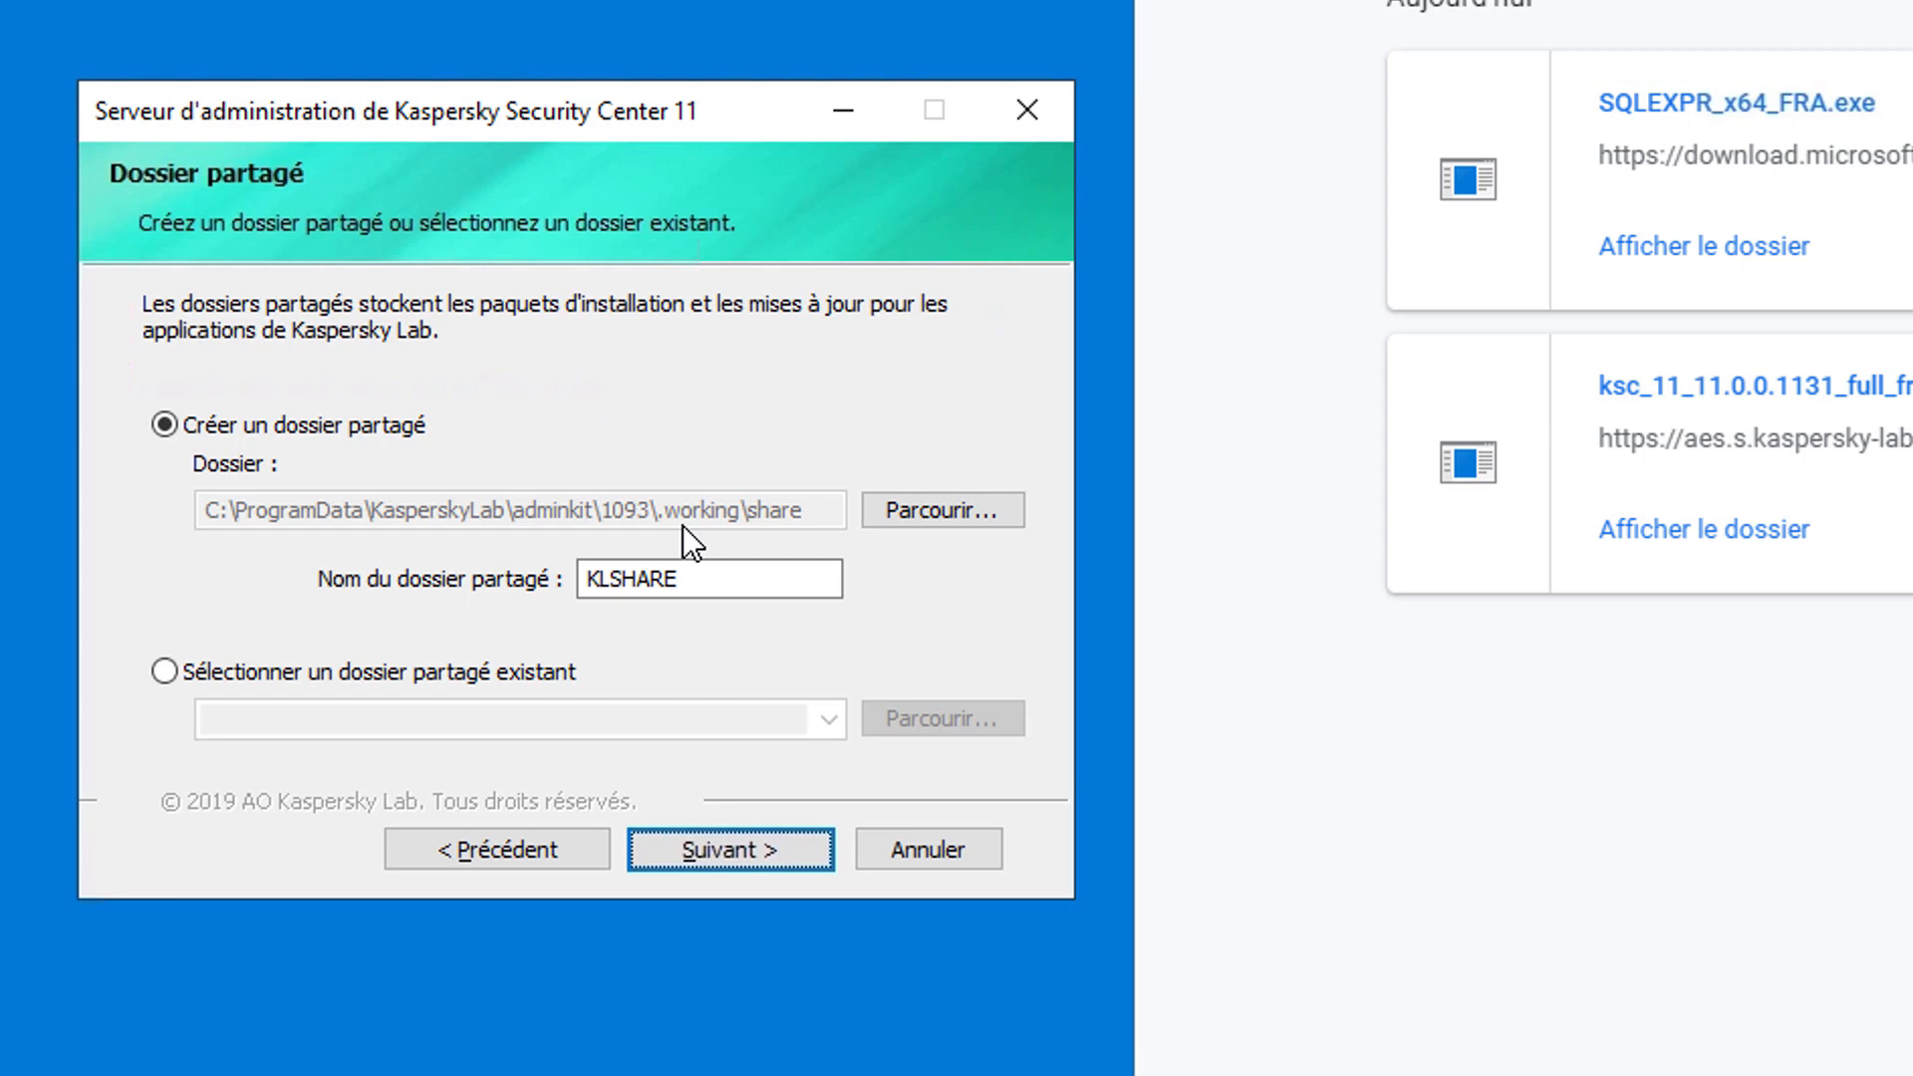
Create the shared folder as KLSHARE and accept administration server port 14000 and SSL port 13000.
{"action": "left_click", "coordinate": [733, 859]}
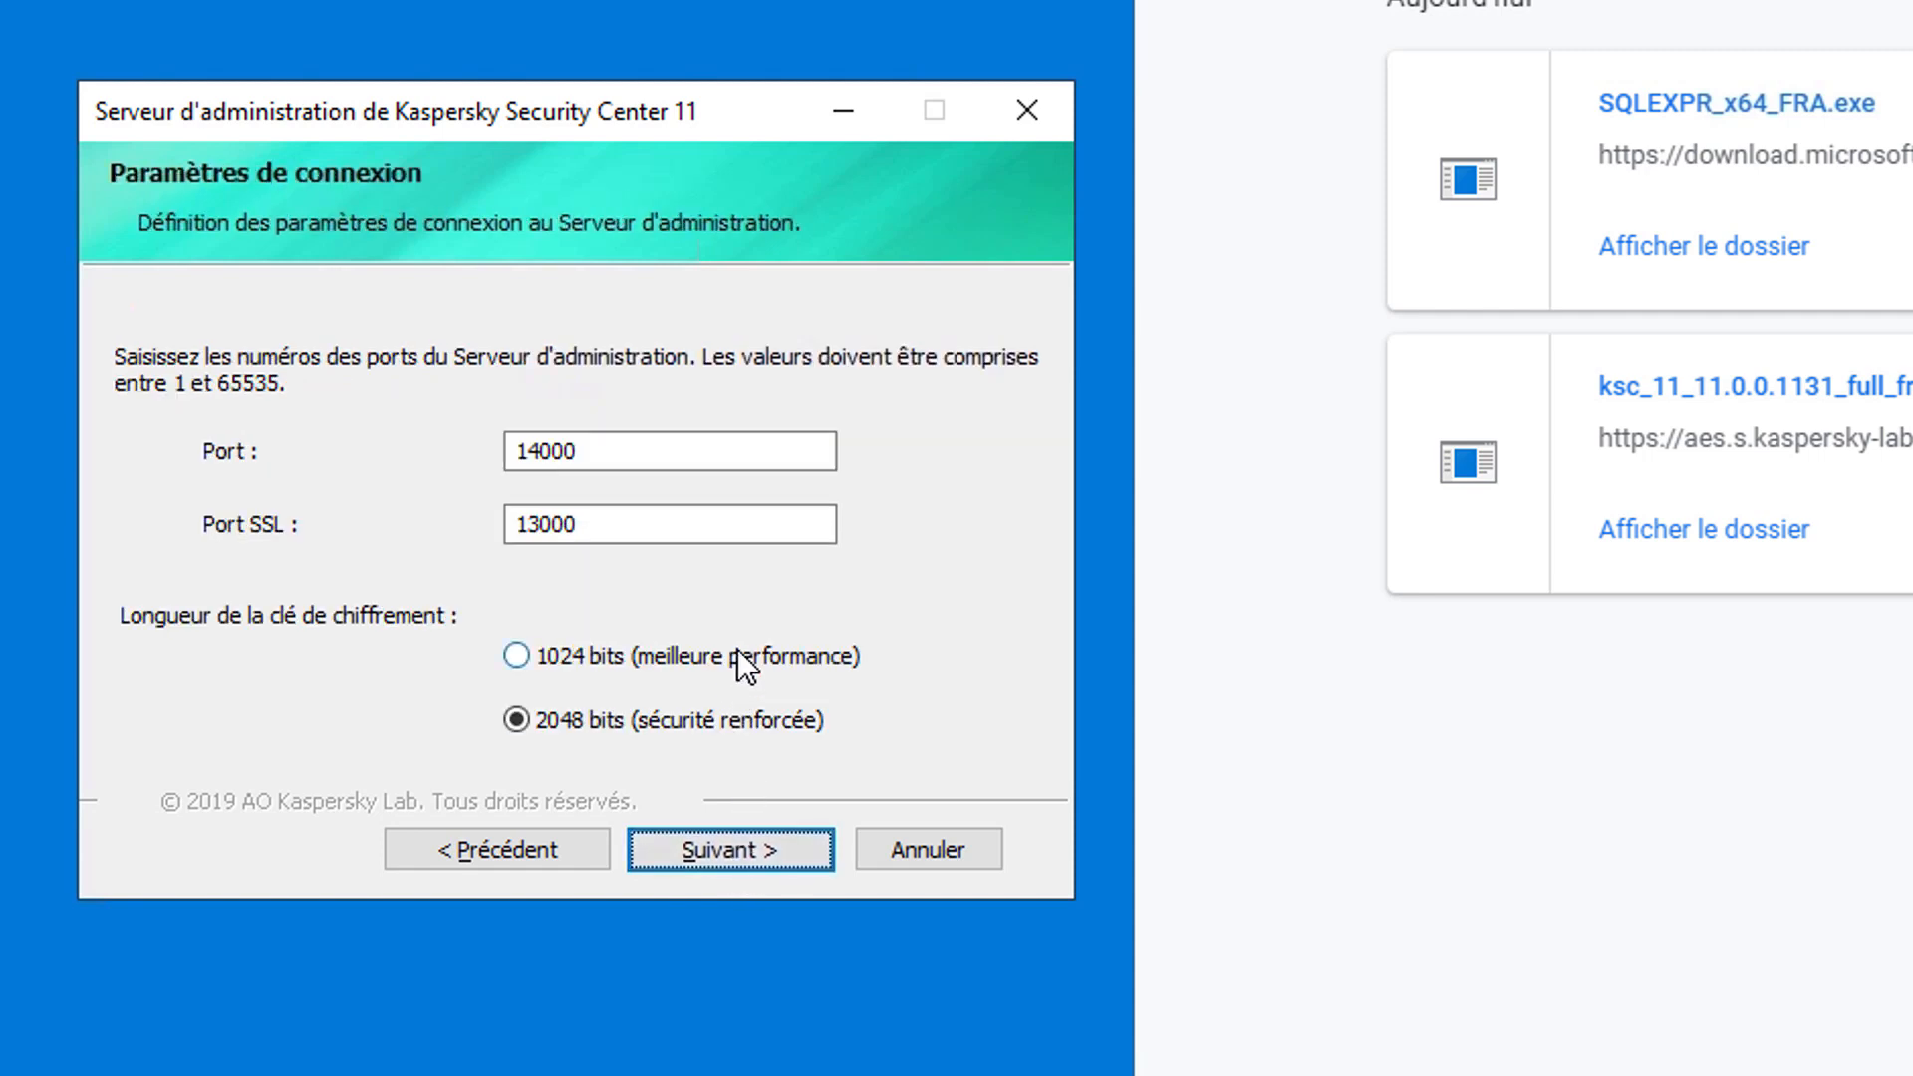
{"action": "left_click", "coordinate": [738, 655]}
{"action": "left_click", "coordinate": [739, 847]}
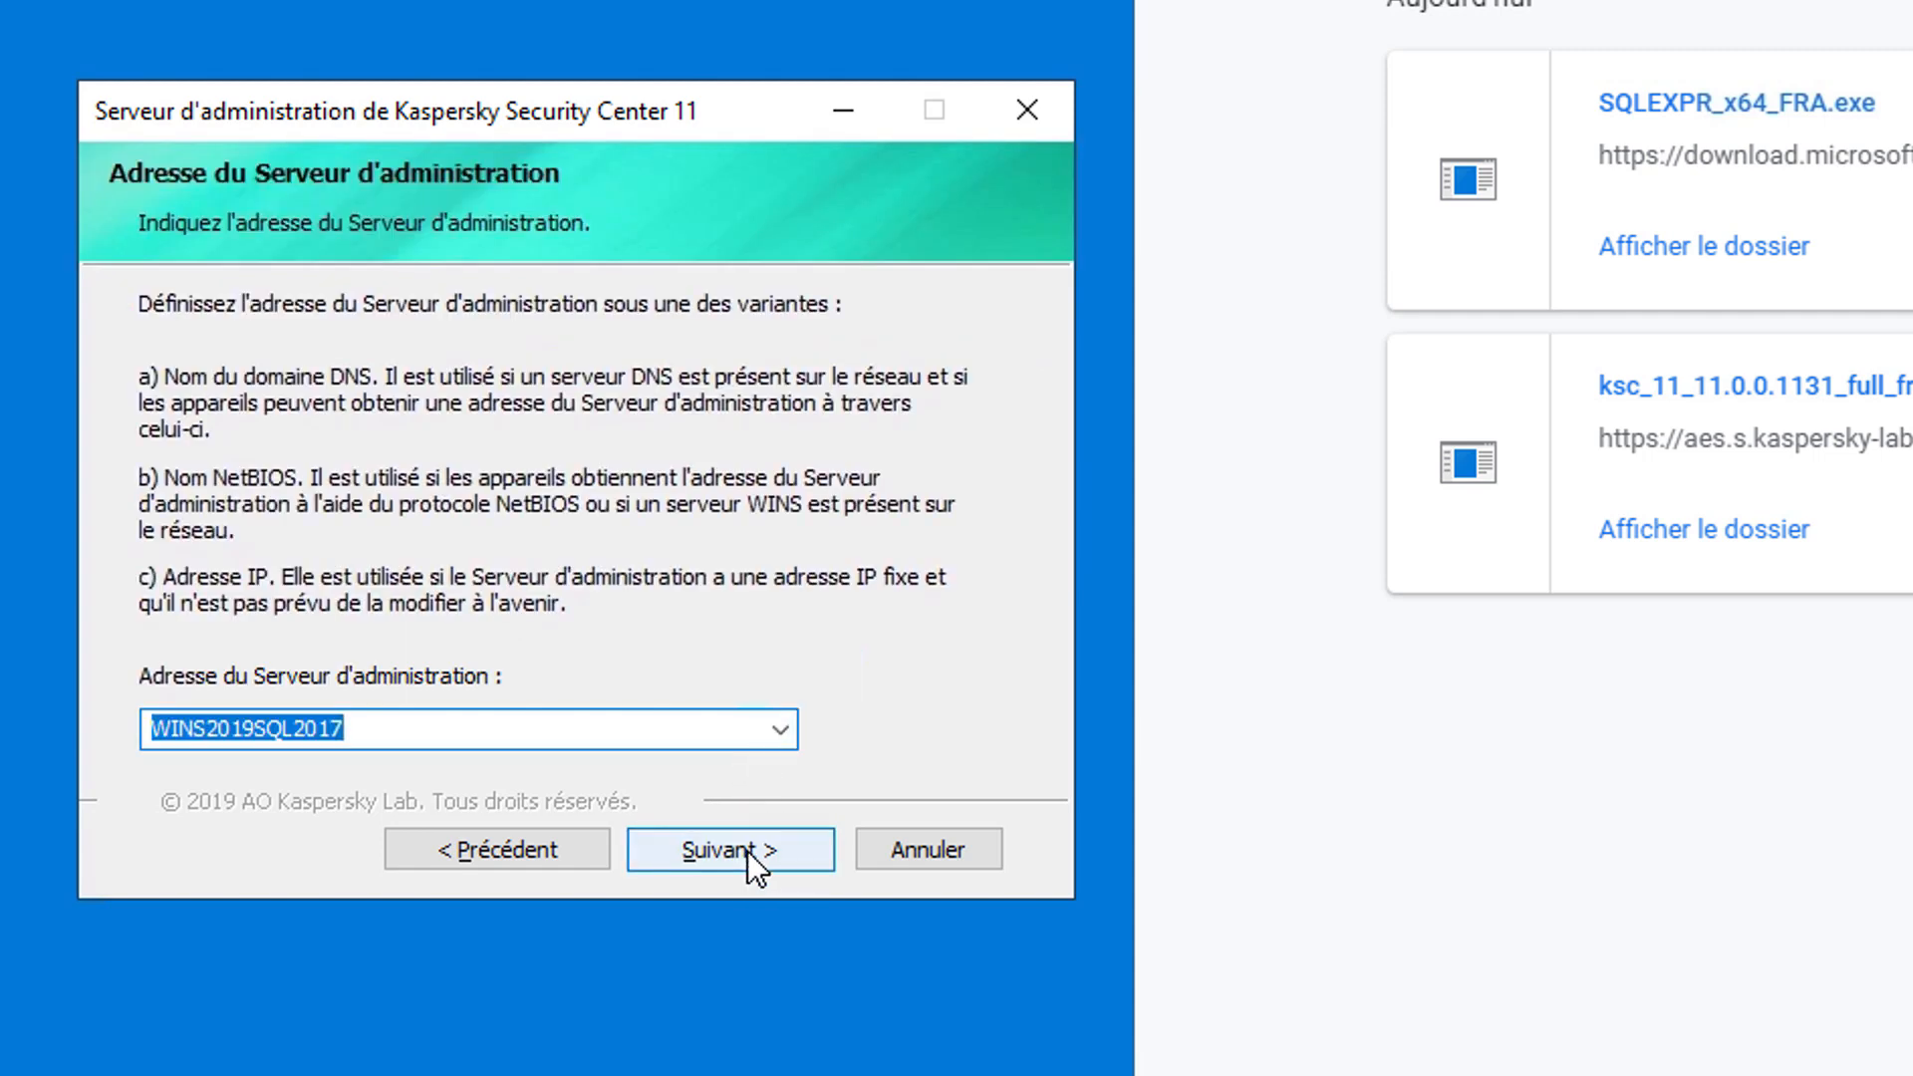
Accept the proposed server addresses and the Kaspersky Endpoint Security for Windows (11.1.0) plug-in, and start the administration server installation.
{"action": "left_click", "coordinate": [747, 851]}
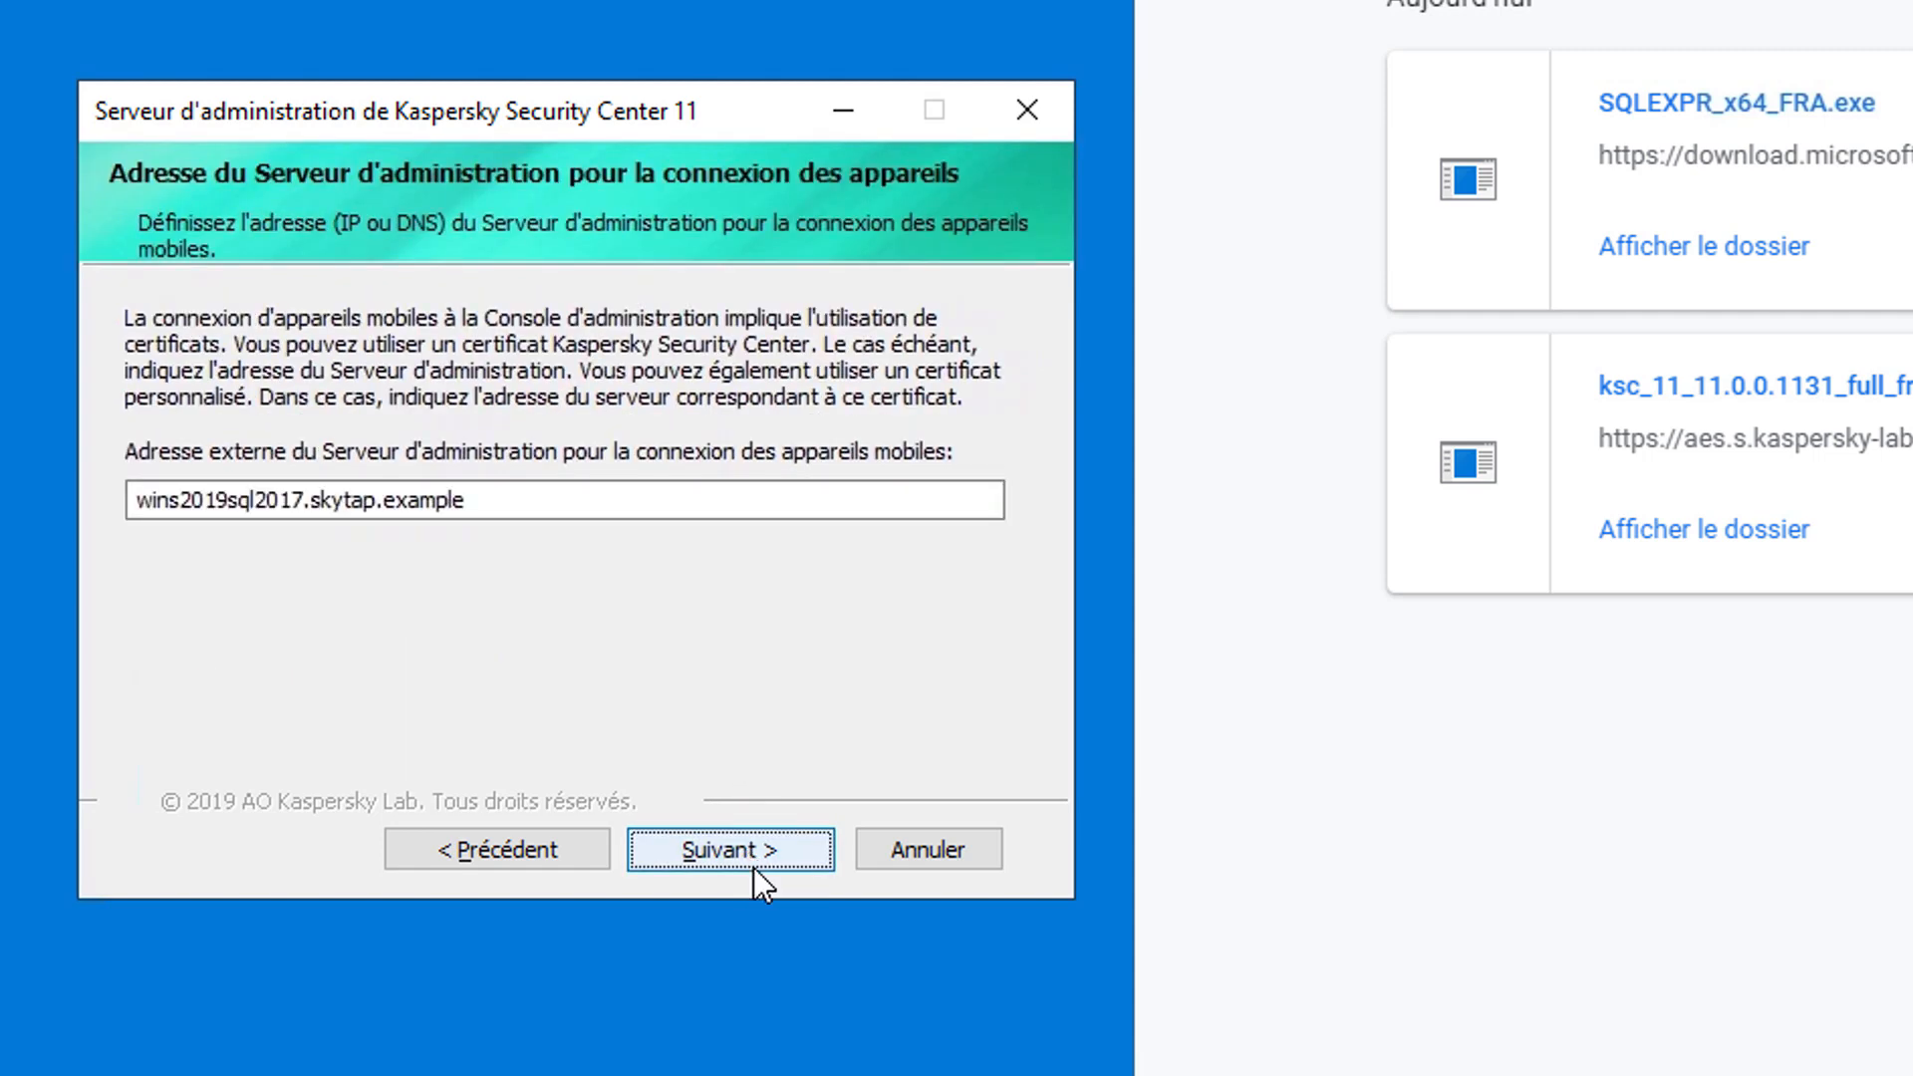
{"action": "left_click", "coordinate": [749, 851]}
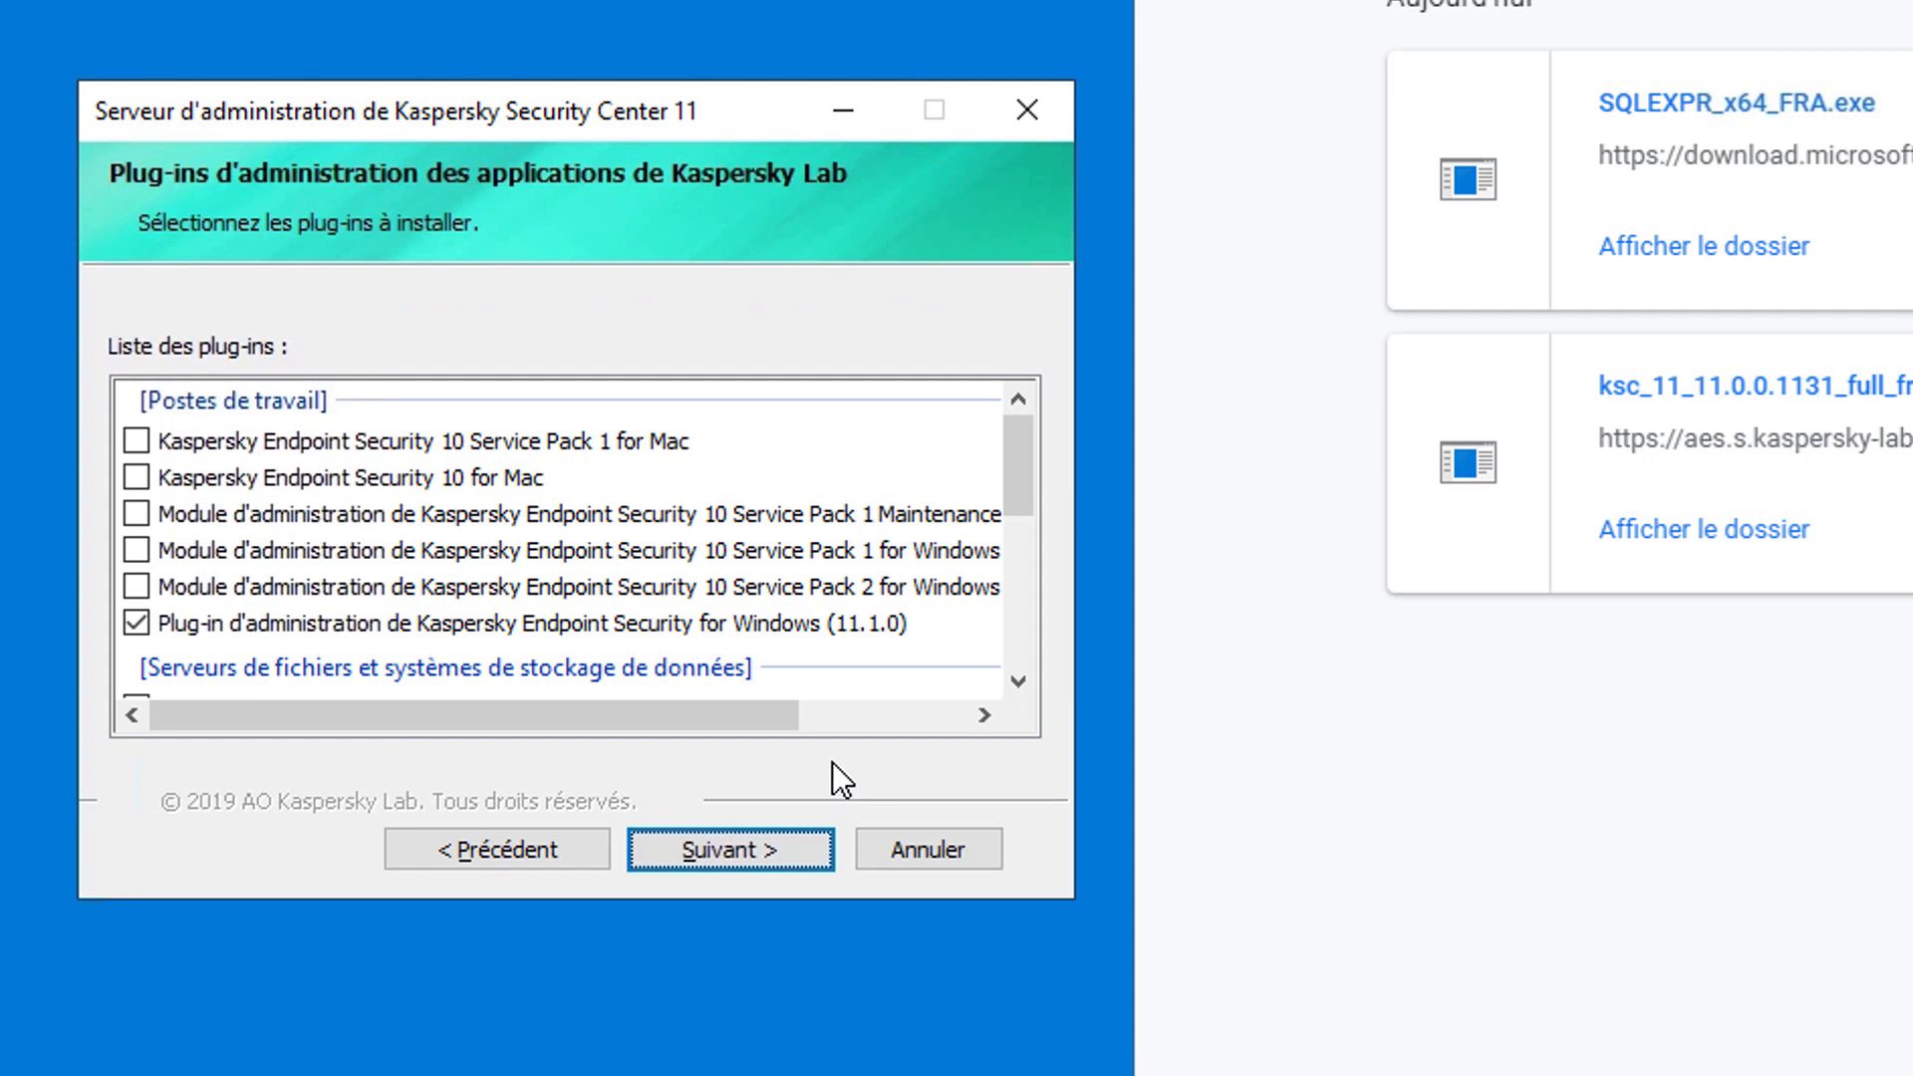
{"action": "left_click", "coordinate": [764, 855]}
{"action": "left_click", "coordinate": [742, 851]}
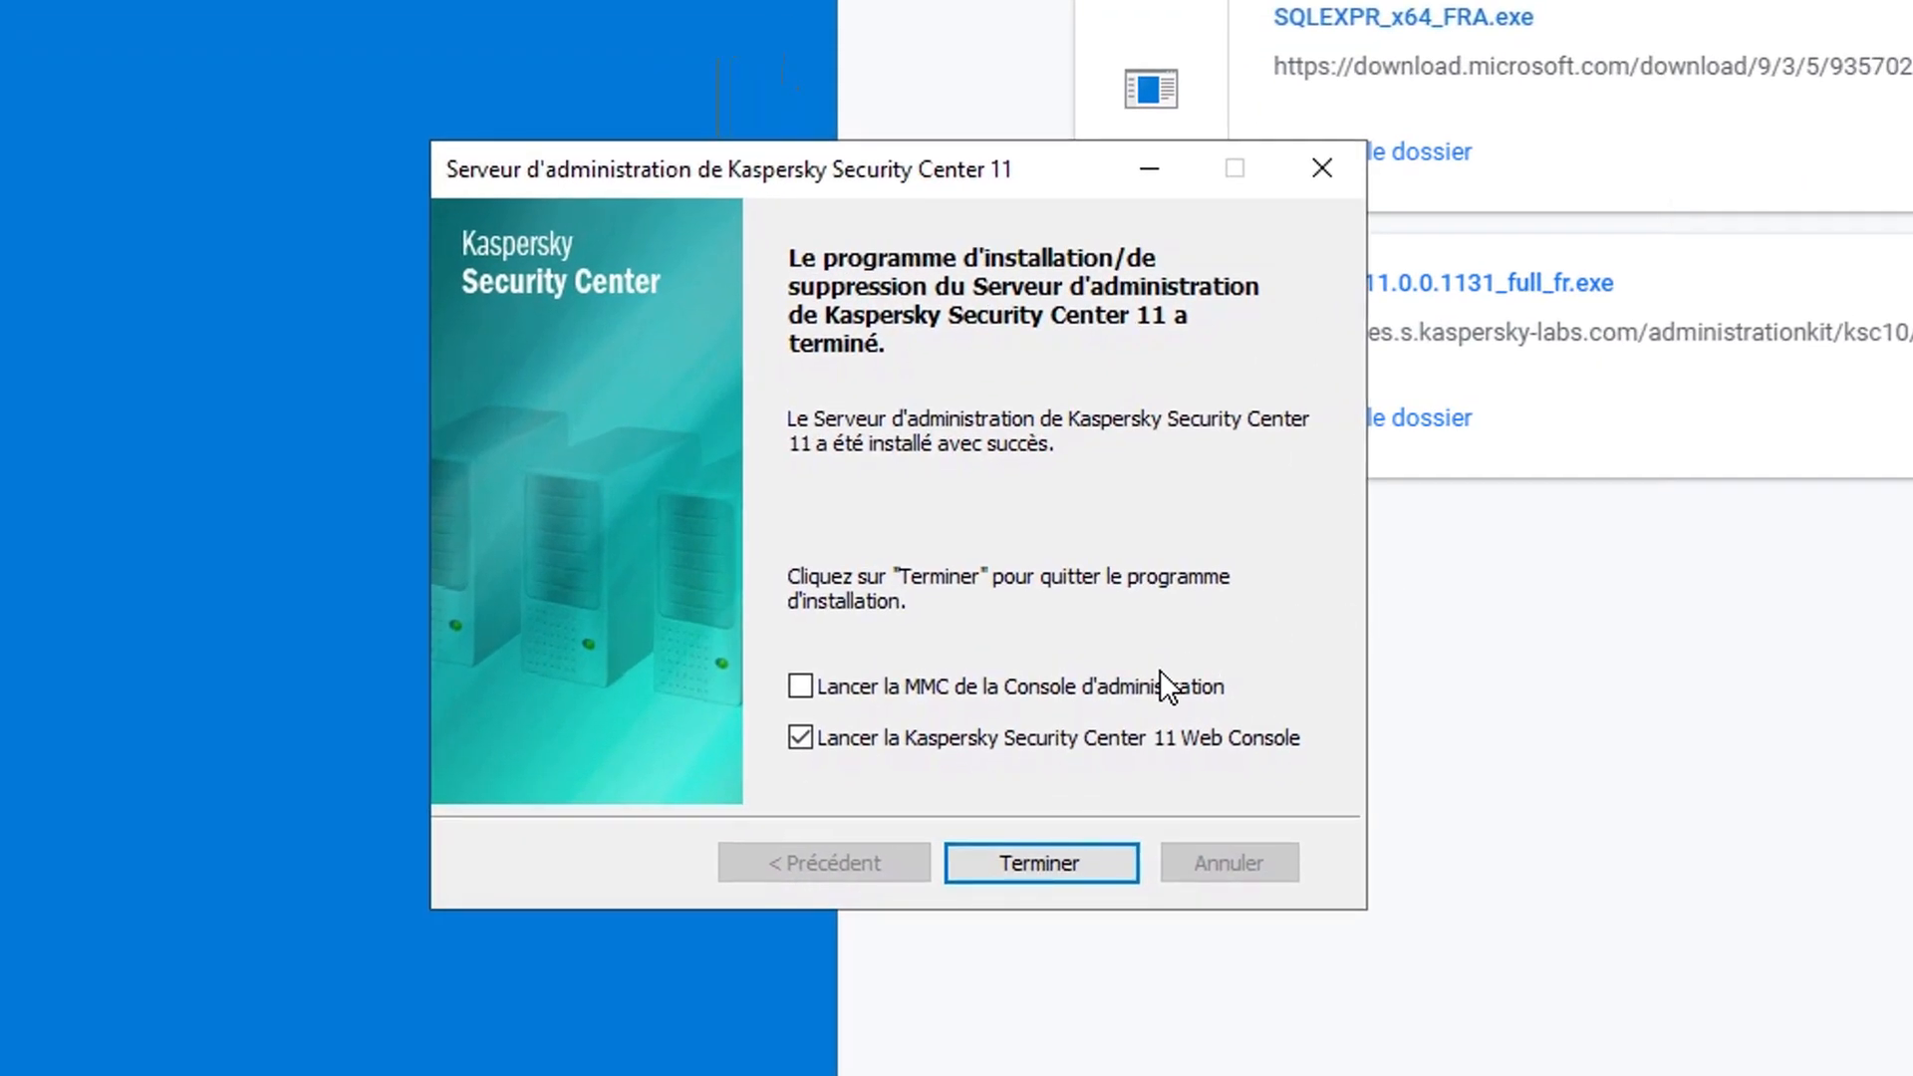
Finish the setup with the Kaspersky Security Center 11 Web Console launched and proceed past the certificate warning to 127.0.0.1.
{"action": "left_click", "coordinate": [1041, 863]}
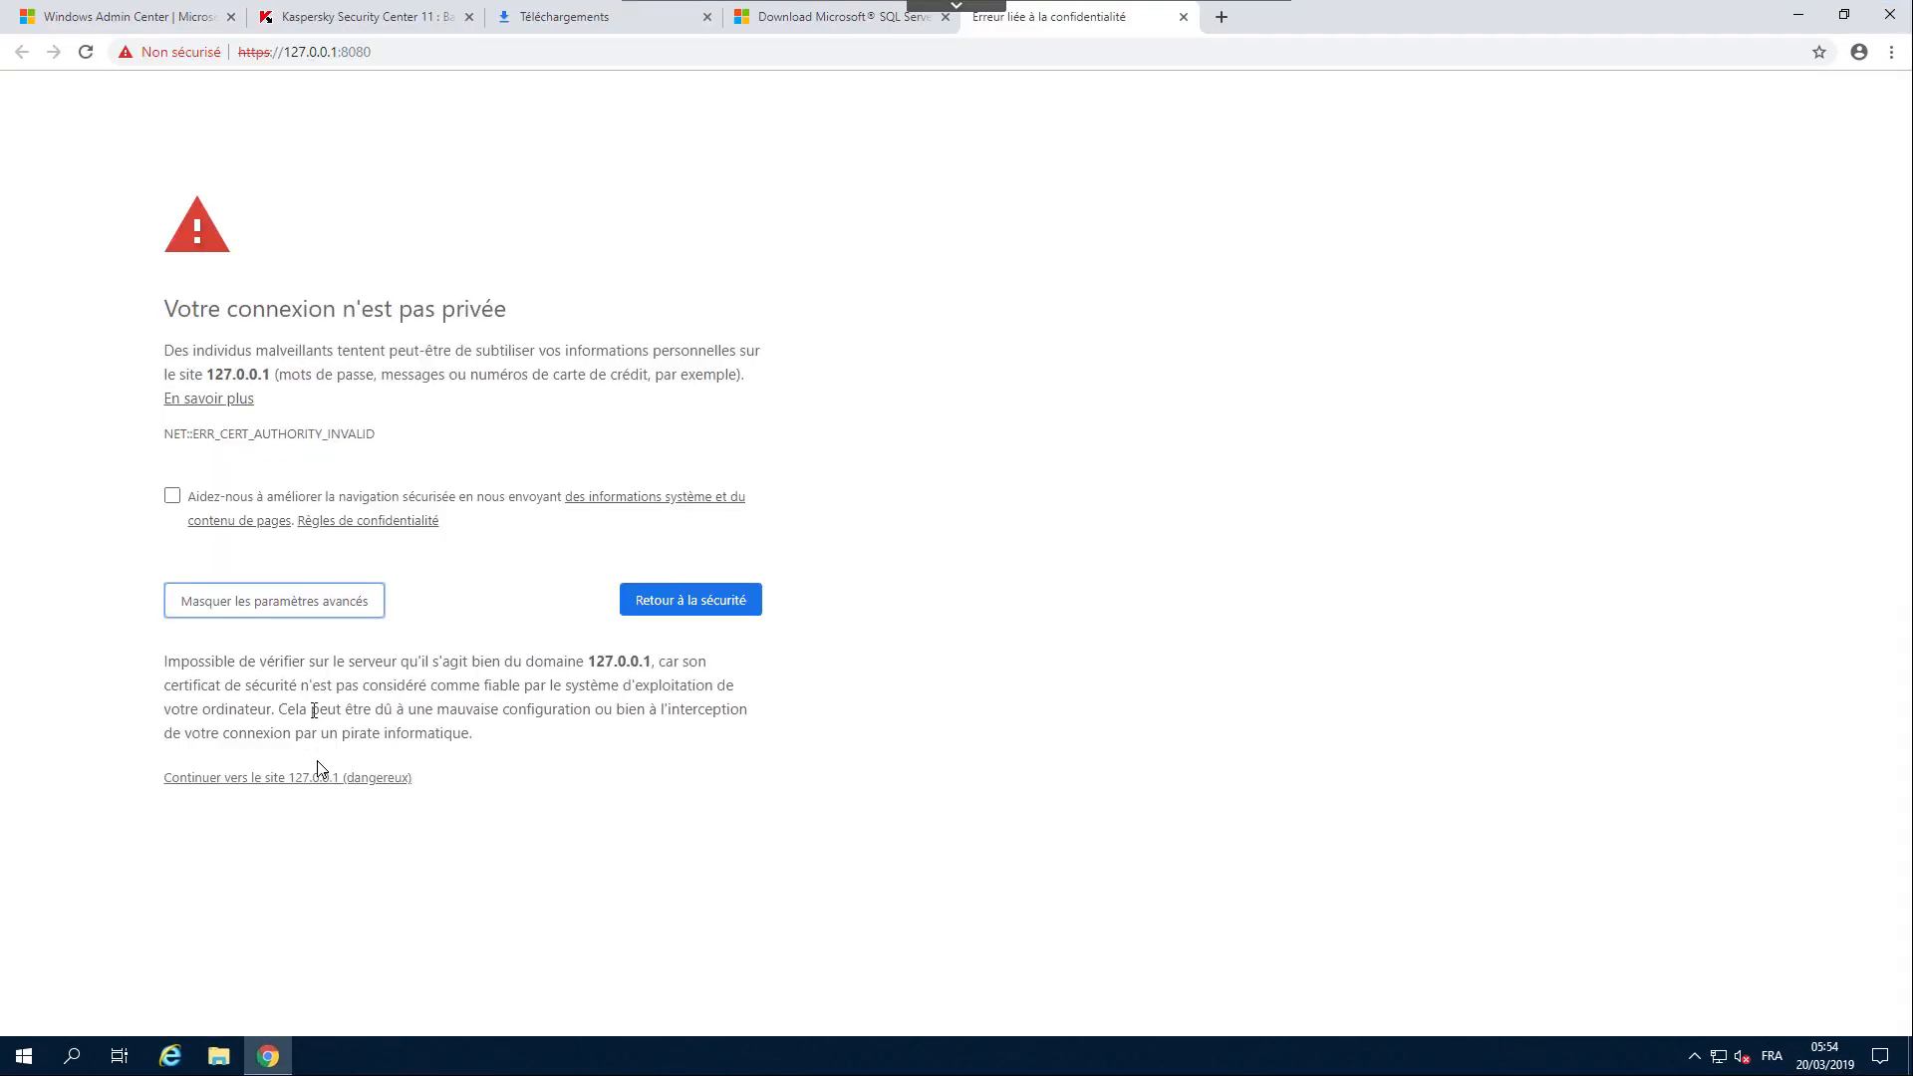
{"action": "left_click", "coordinate": [319, 787]}
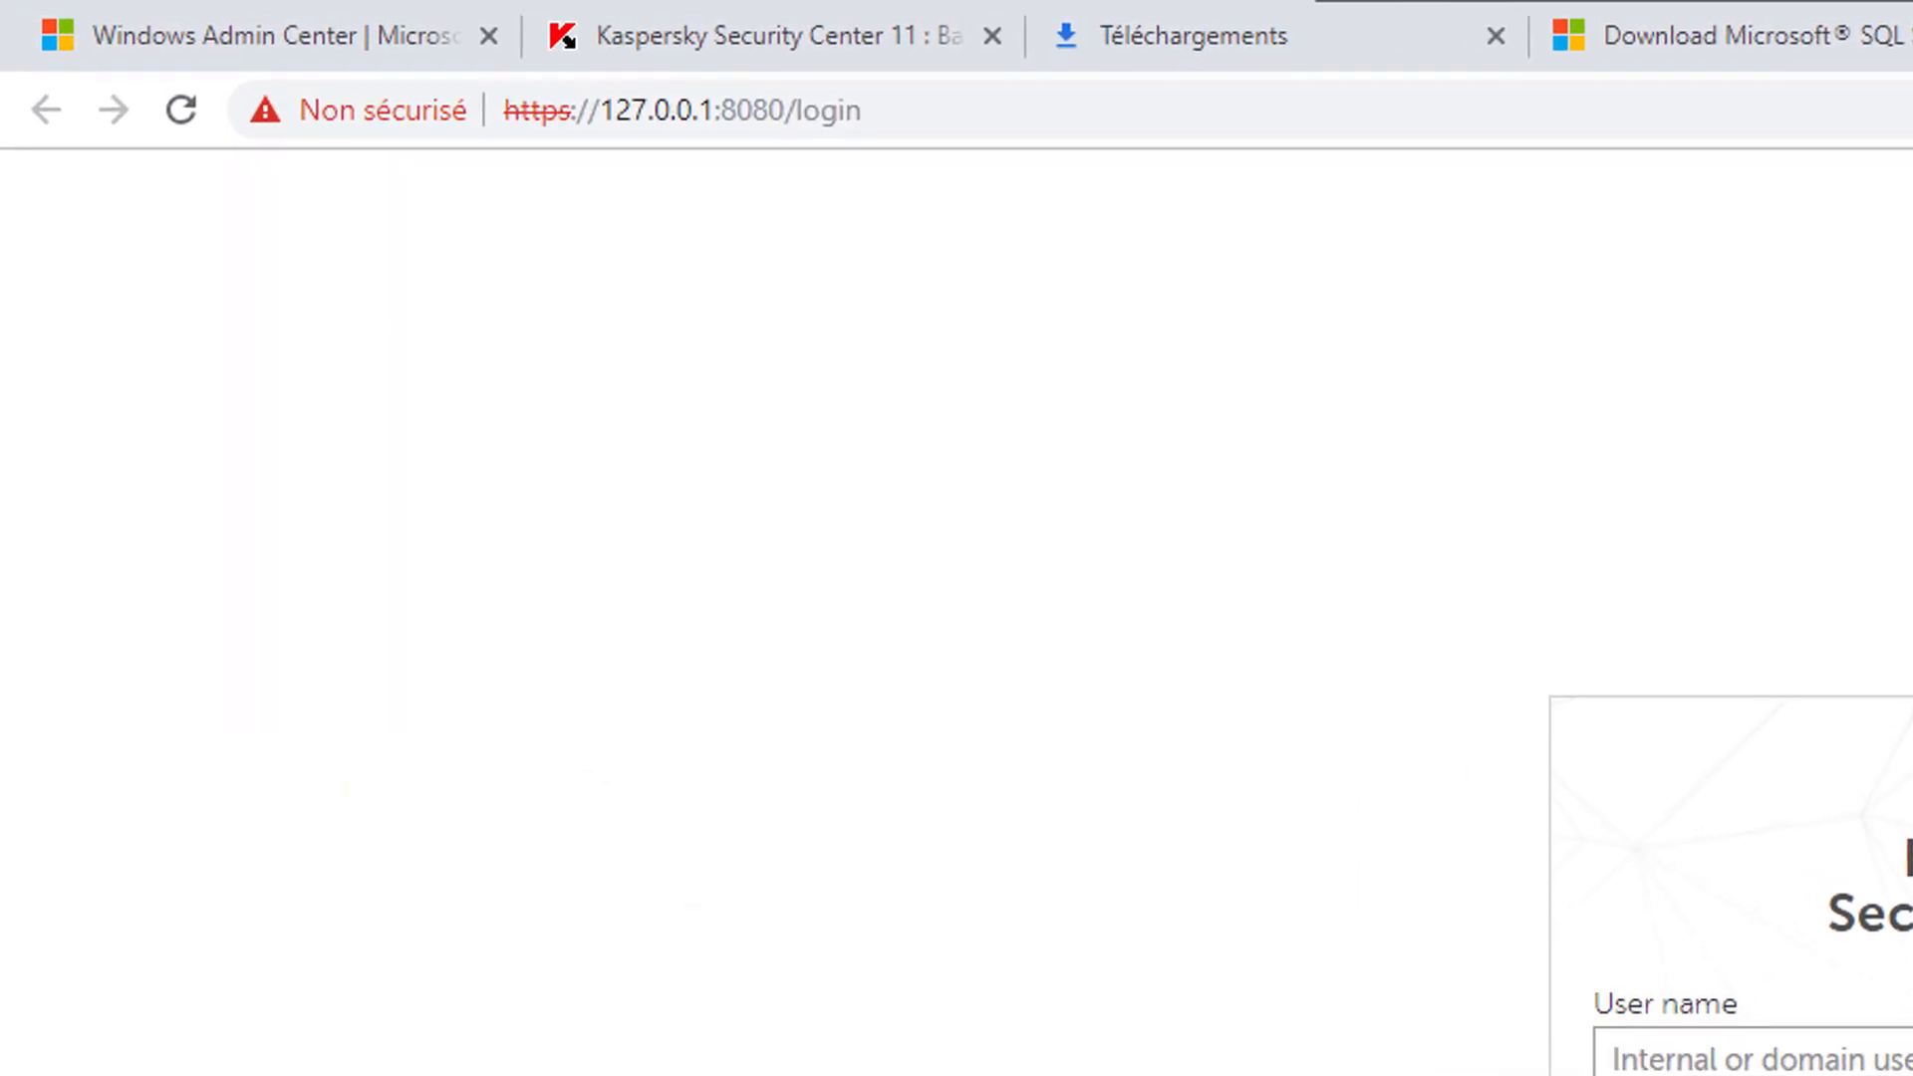
Log in to the Web Console as Administrator with the account password, leaving the virtual server blank, and close the tutorial.
{"action": "type", "text": "Administrato"}
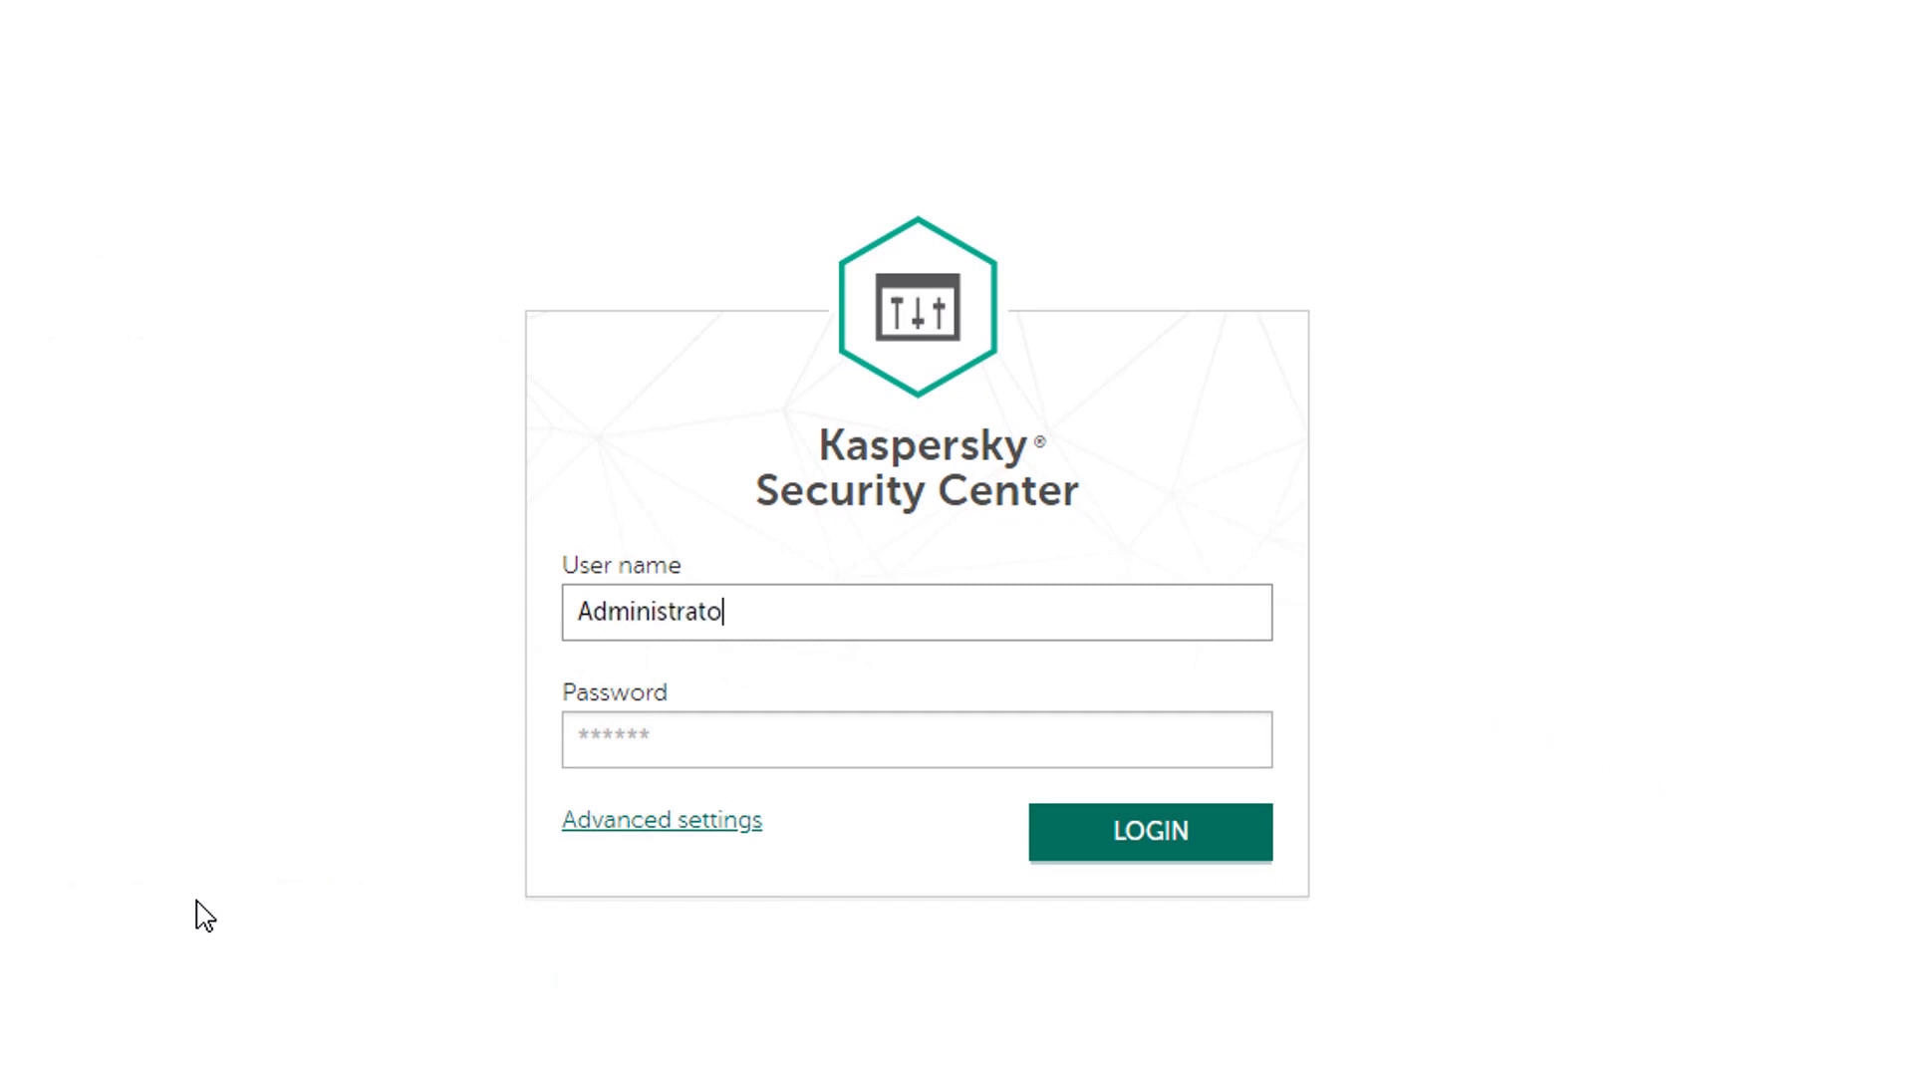
{"action": "type", "text": "r"}
{"action": "key", "text": "Tab"}
{"action": "type", "text": "•••••••"}
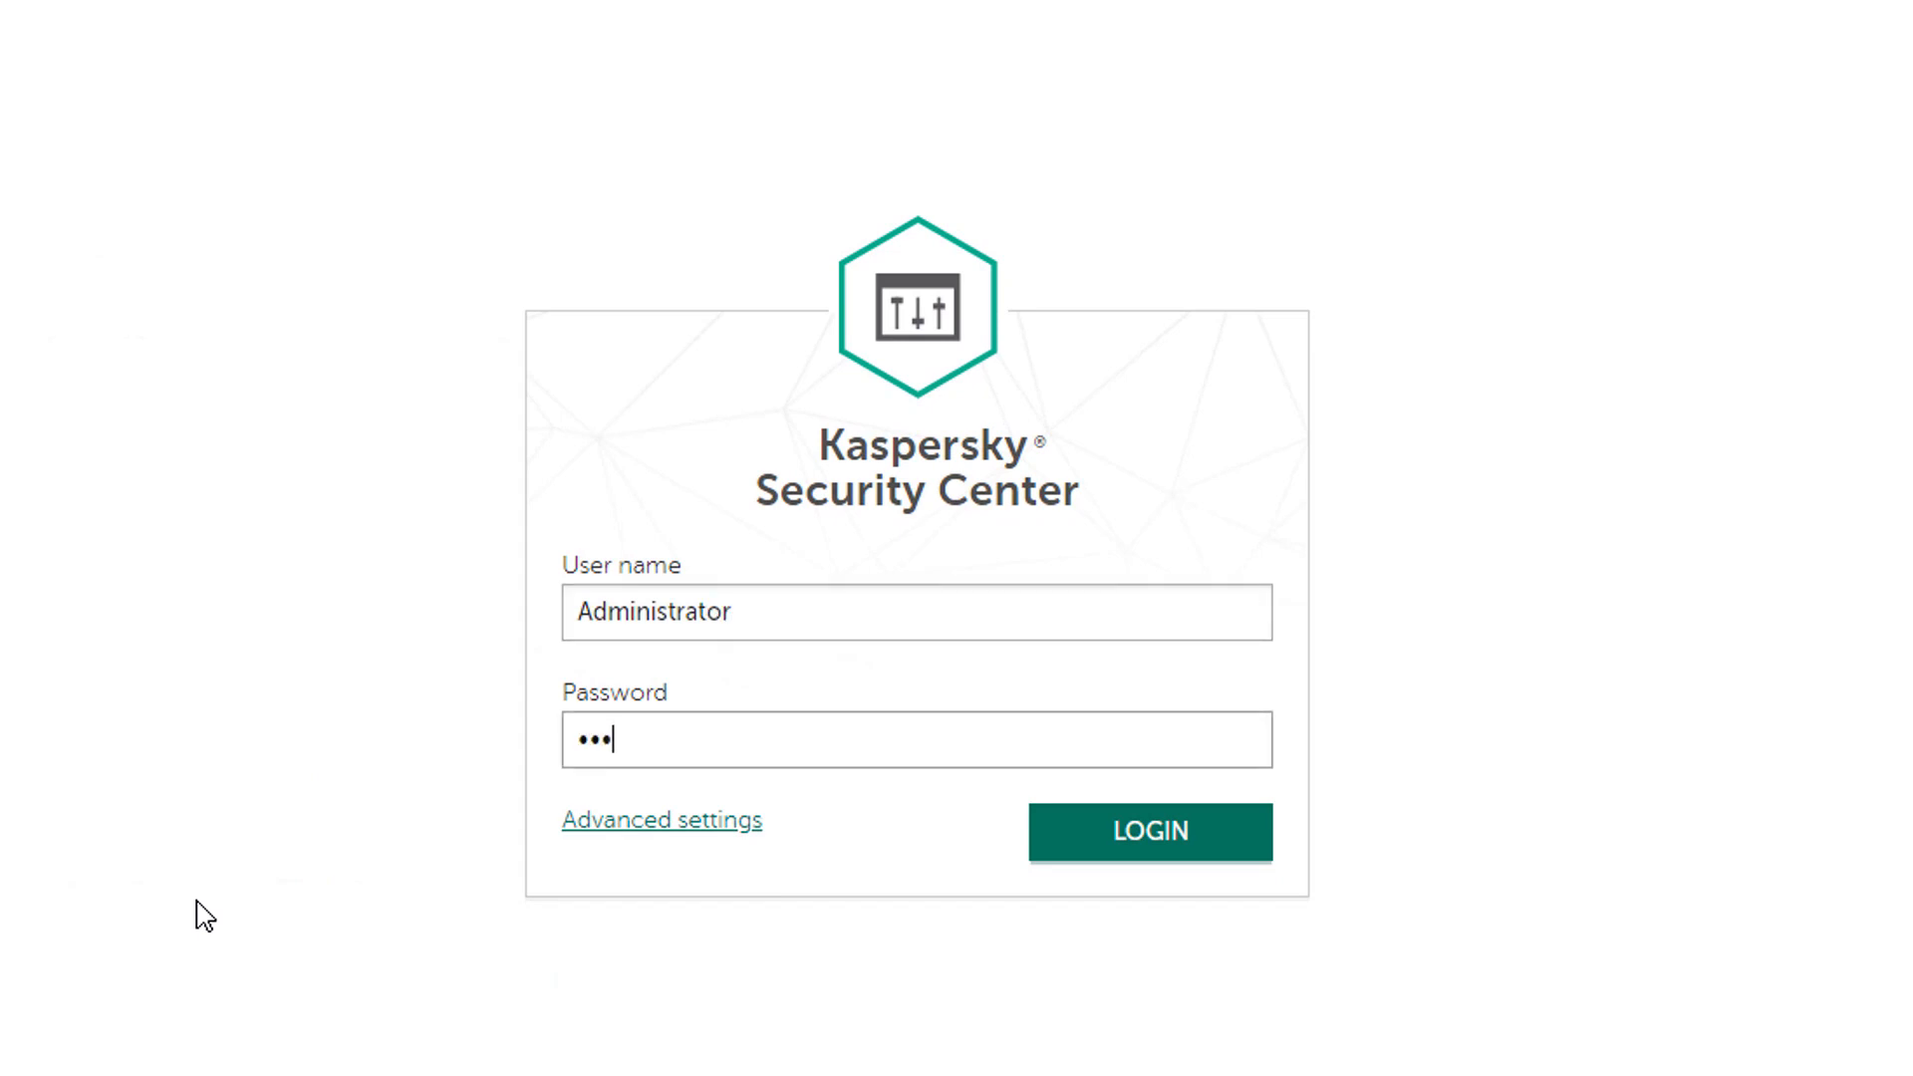
{"action": "type", "text": "••"}
{"action": "left_click", "coordinate": [637, 822]}
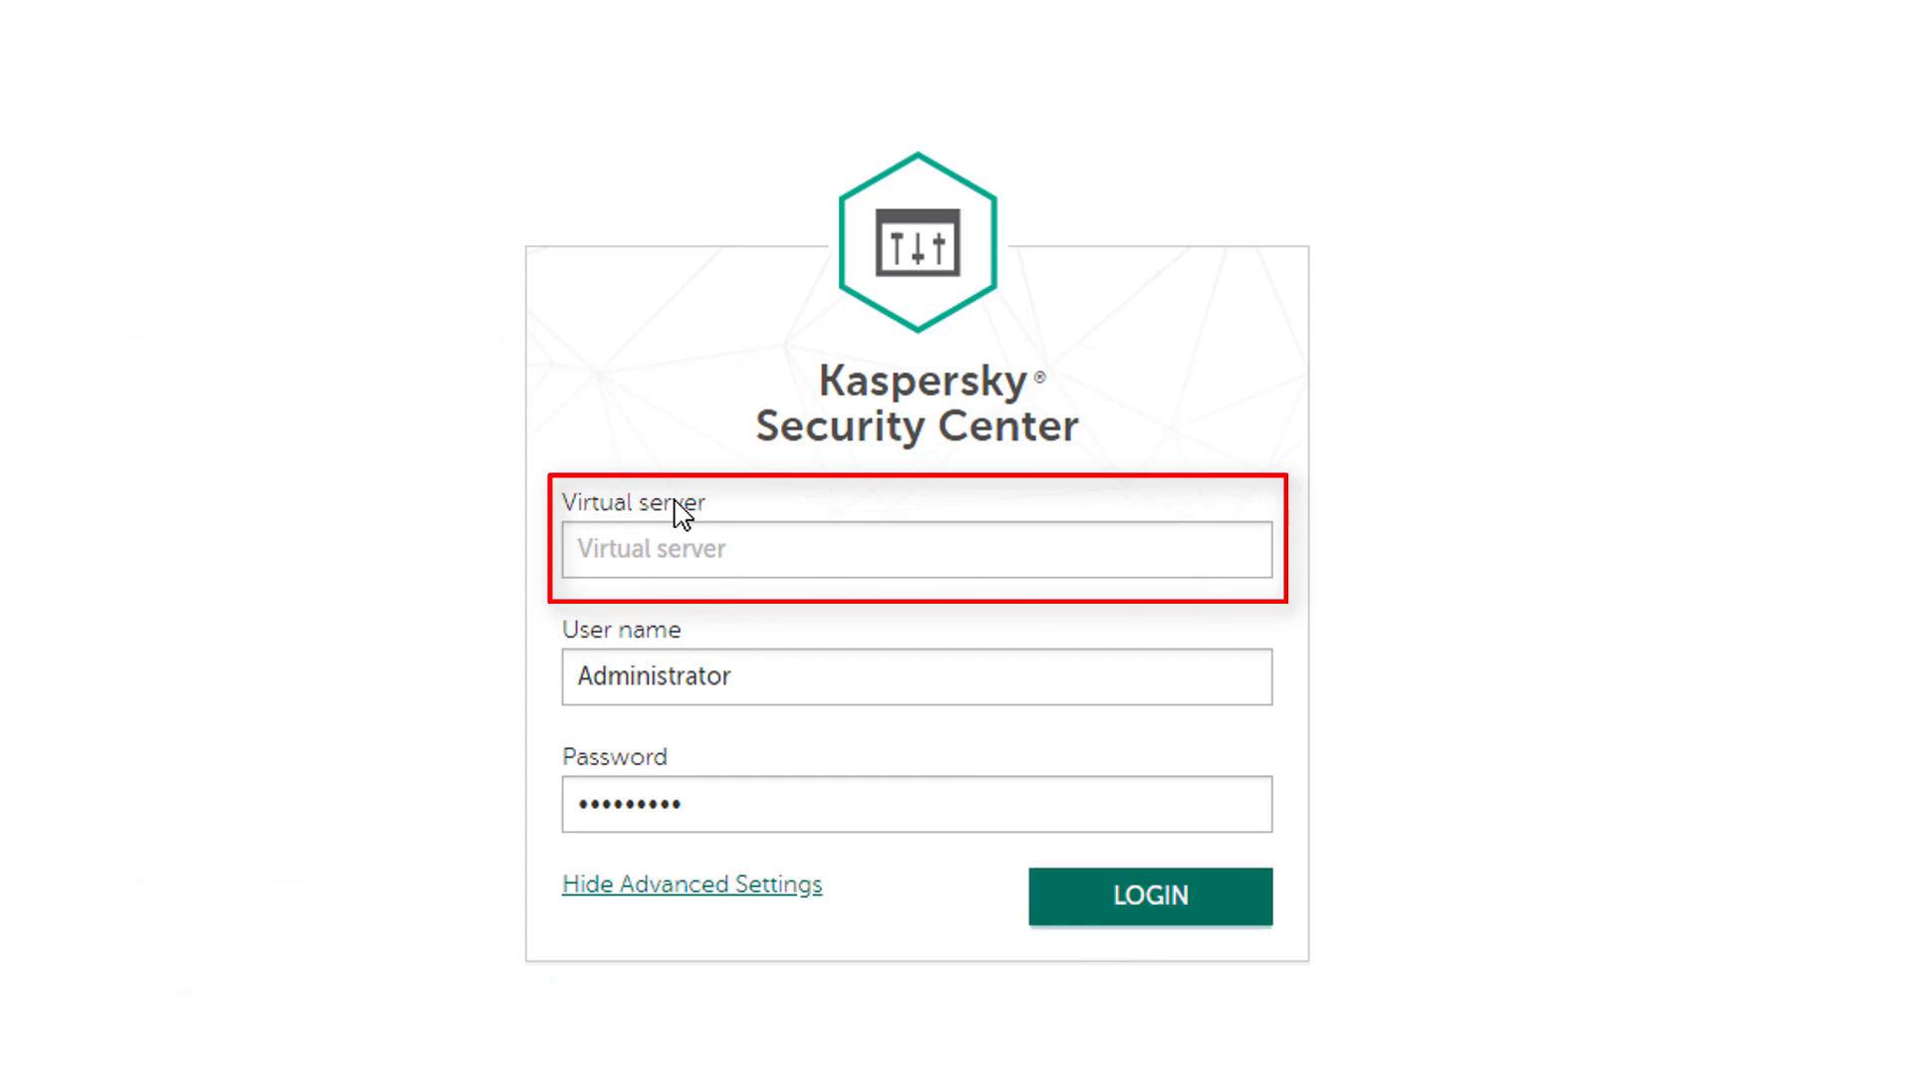
{"action": "left_click", "coordinate": [1161, 903]}
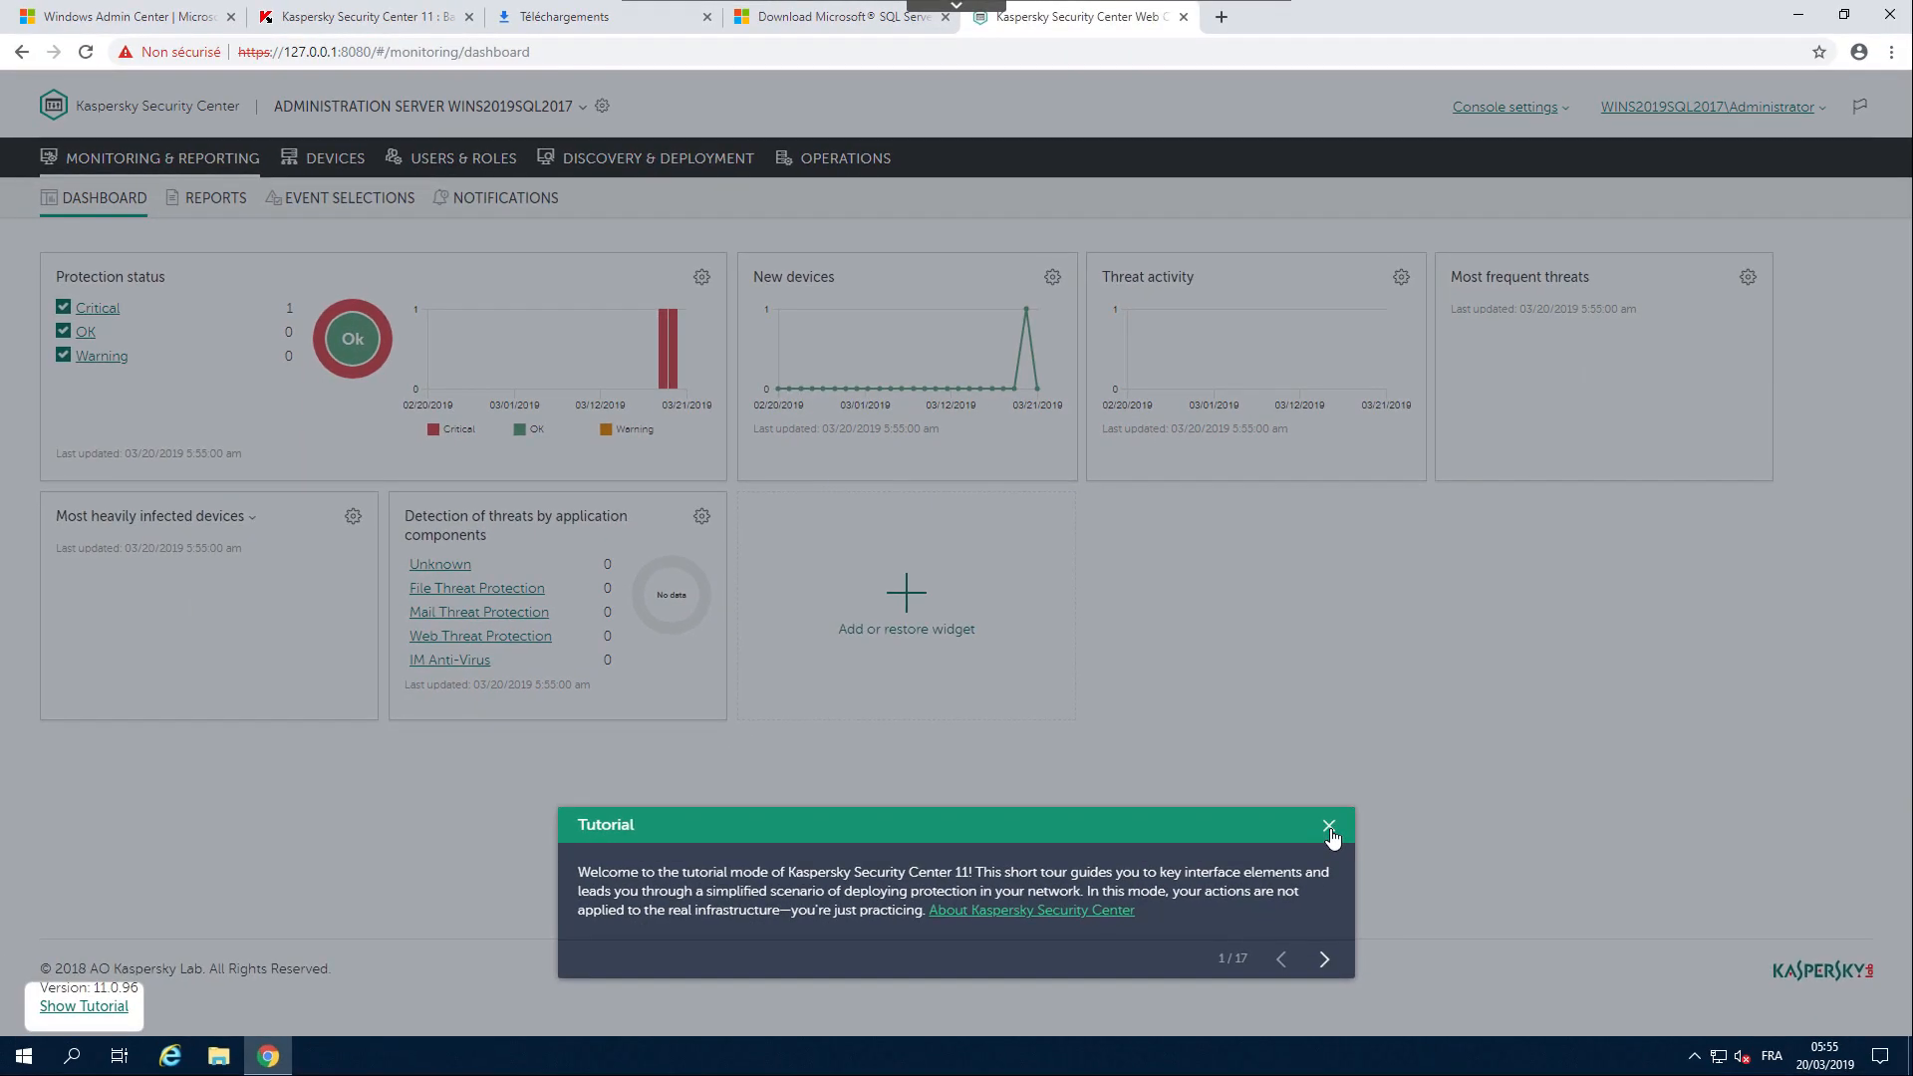
{"action": "left_click", "coordinate": [1329, 826]}
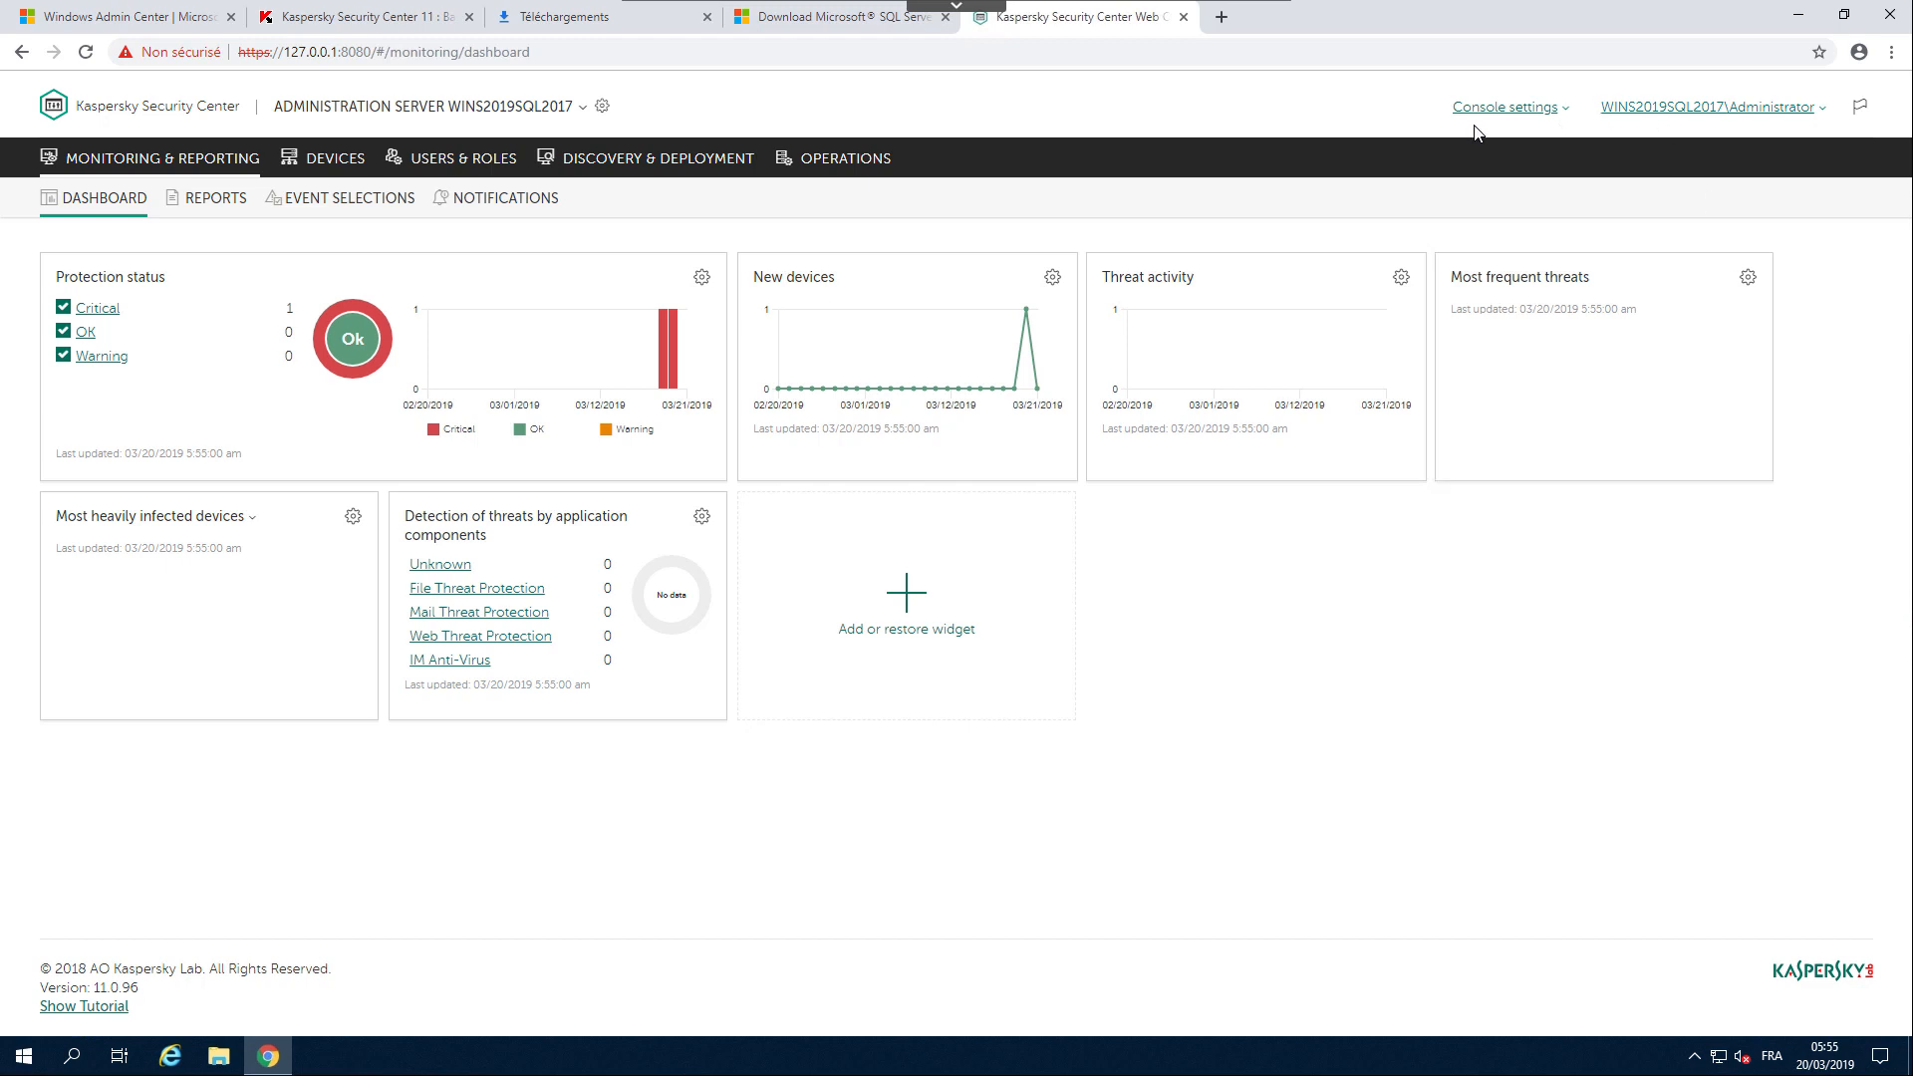